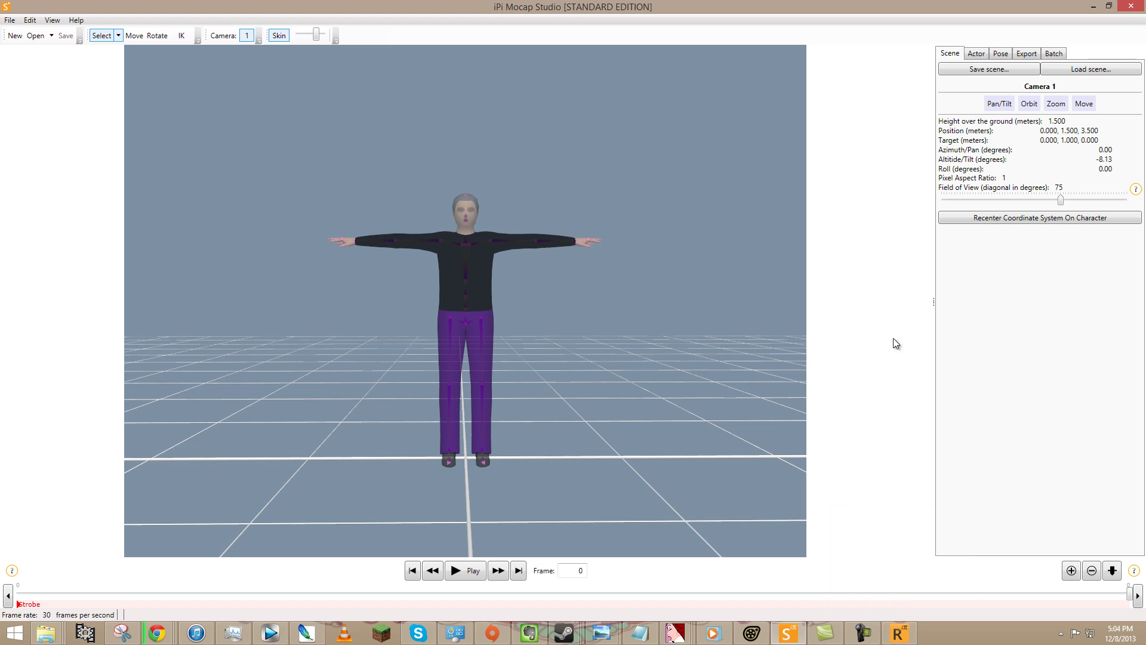
# Step: Switch to iPi Recorder and look over the background evaluation page in a smaller, repositioned window
pyautogui.click(899, 633)
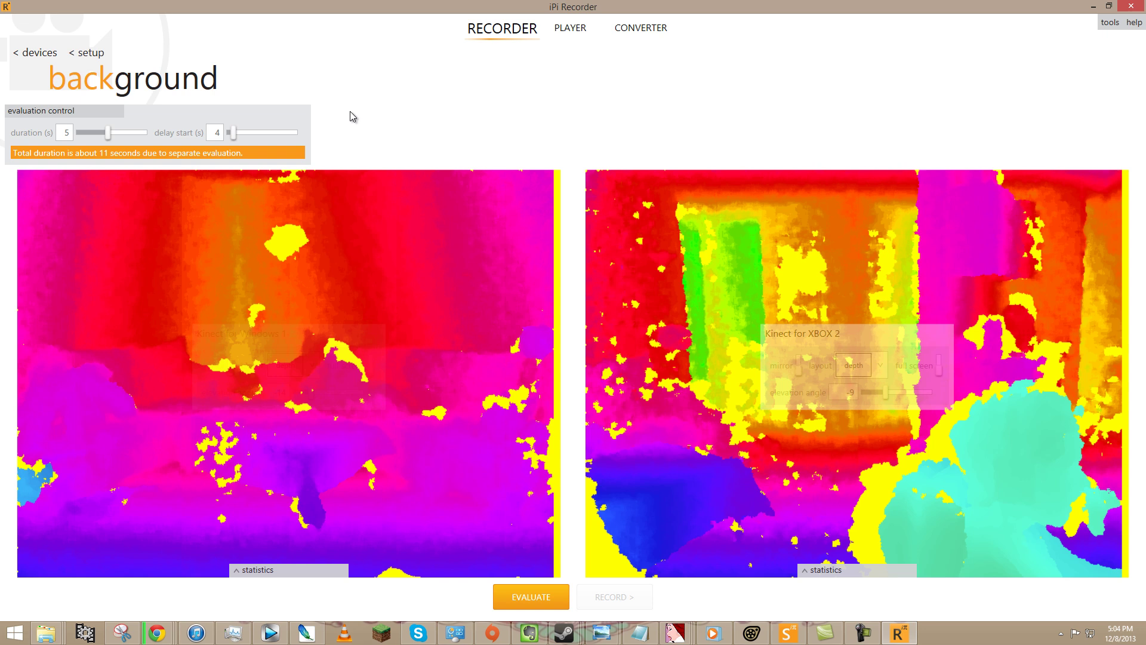
pyautogui.moveTo(335, 6); pyautogui.dragTo(424, 198)
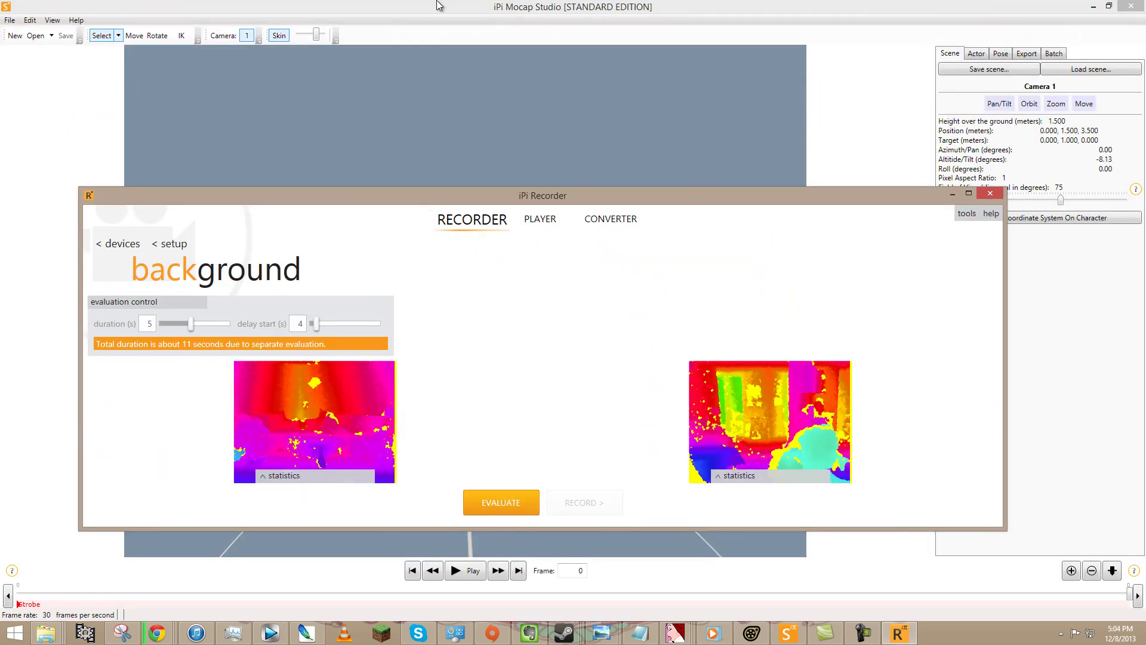
pyautogui.moveTo(274, 194); pyautogui.dragTo(326, 102)
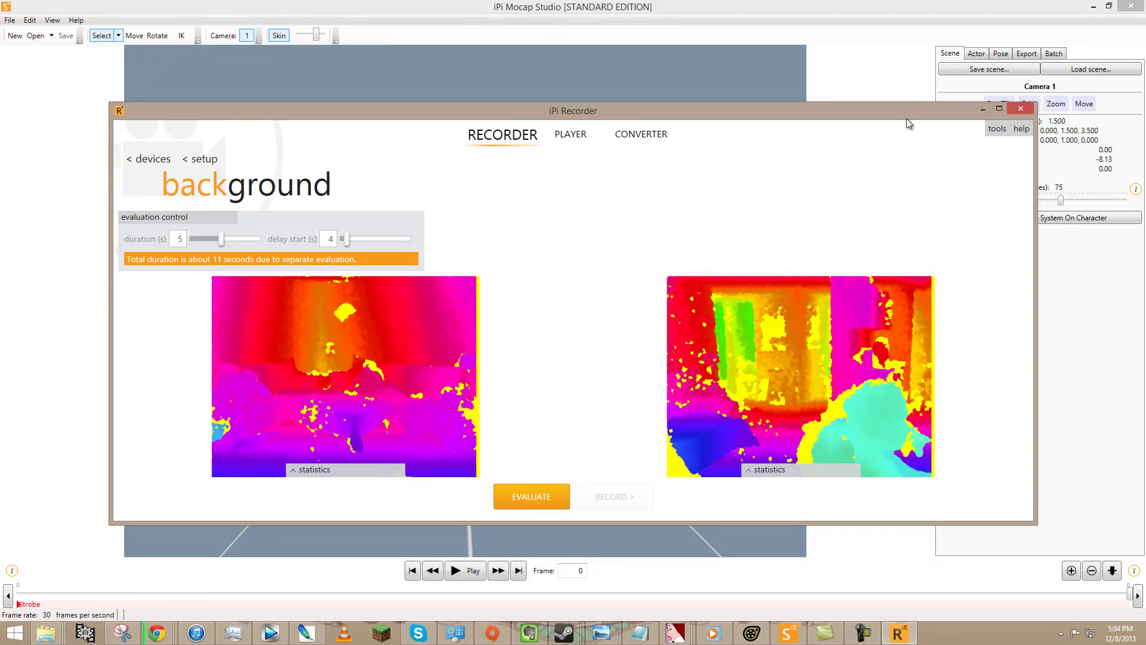
pyautogui.moveTo(746, 114); pyautogui.dragTo(685, 112)
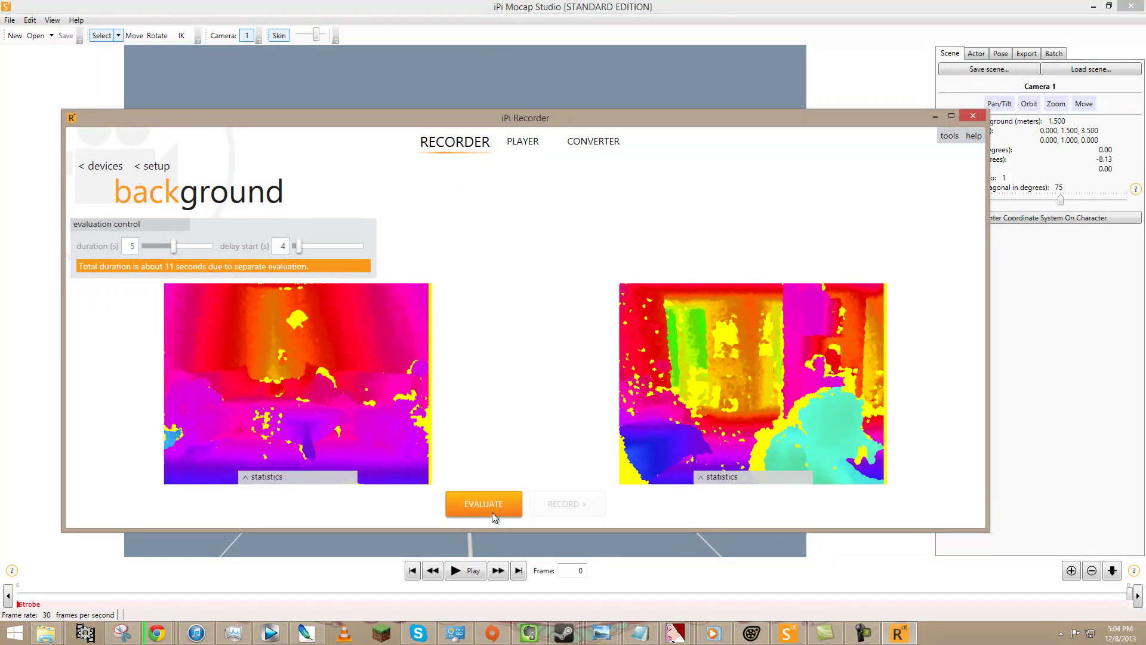
pyautogui.moveTo(593, 151); pyautogui.dragTo(546, 156)
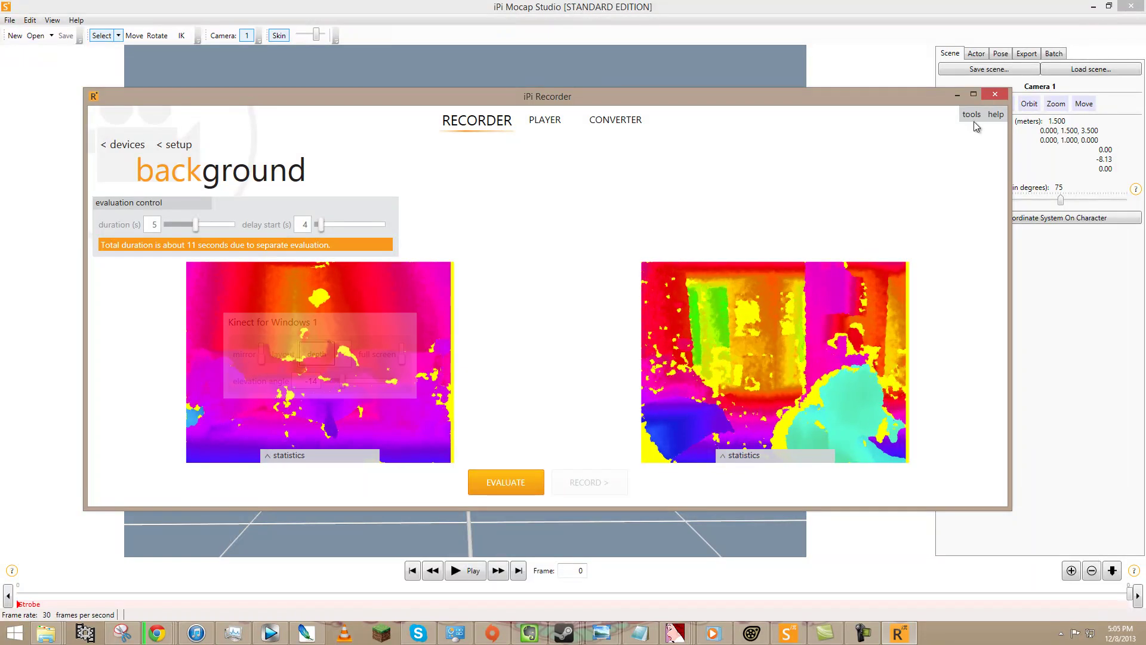
pyautogui.moveTo(959, 99); pyautogui.dragTo(875, 160)
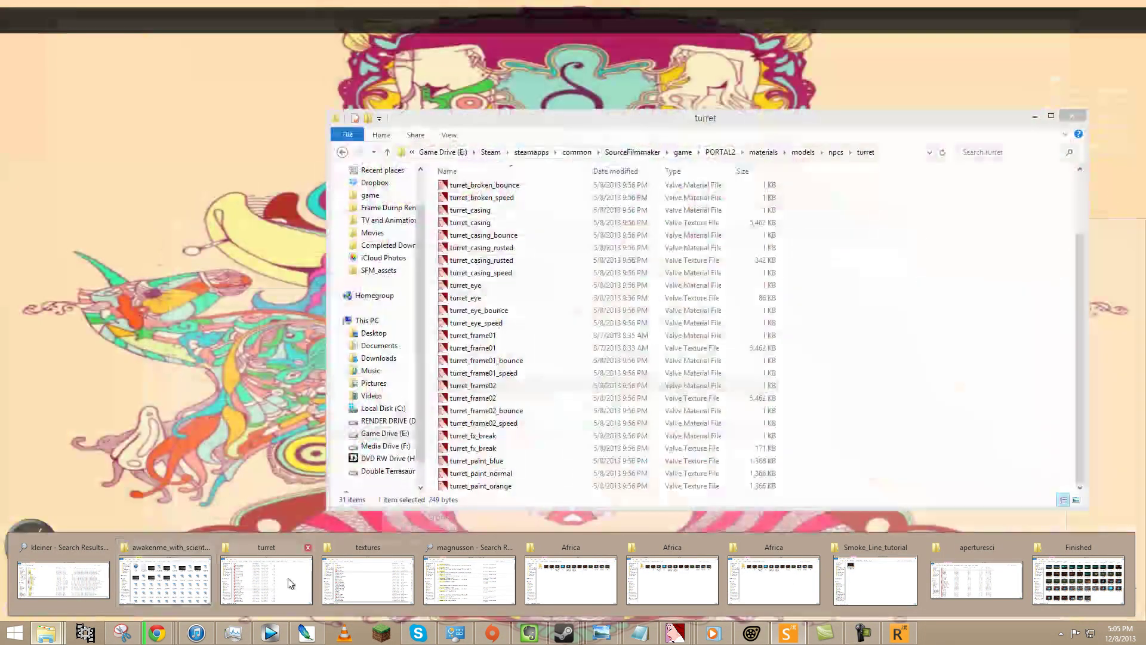
# Step: Switch to File Explorer, open the IPIsoft folder in Documents, and look through its capture files
pyautogui.click(300, 580)
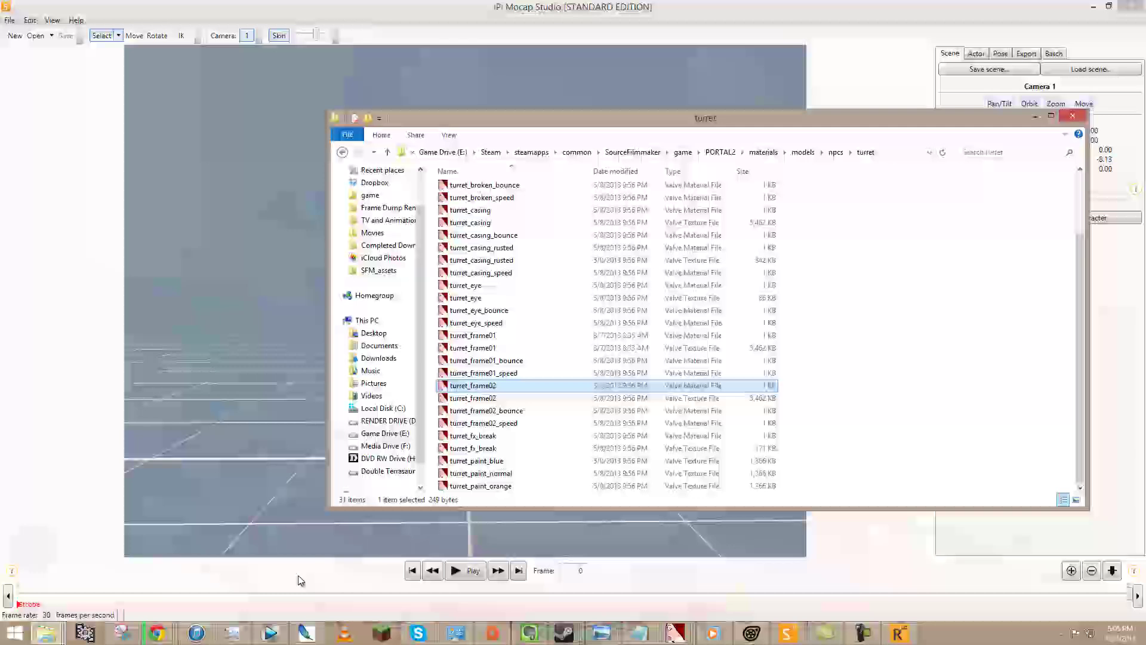
pyautogui.click(382, 195)
pyautogui.click(382, 346)
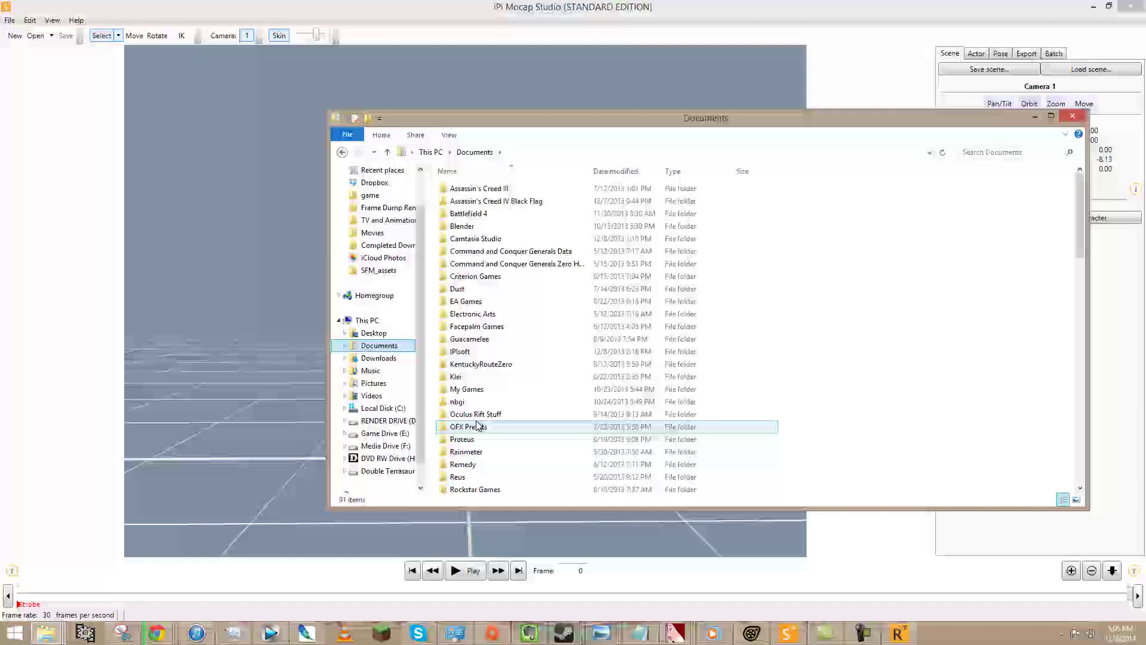
pyautogui.click(476, 440)
pyautogui.scroll(-9, 481, 358)
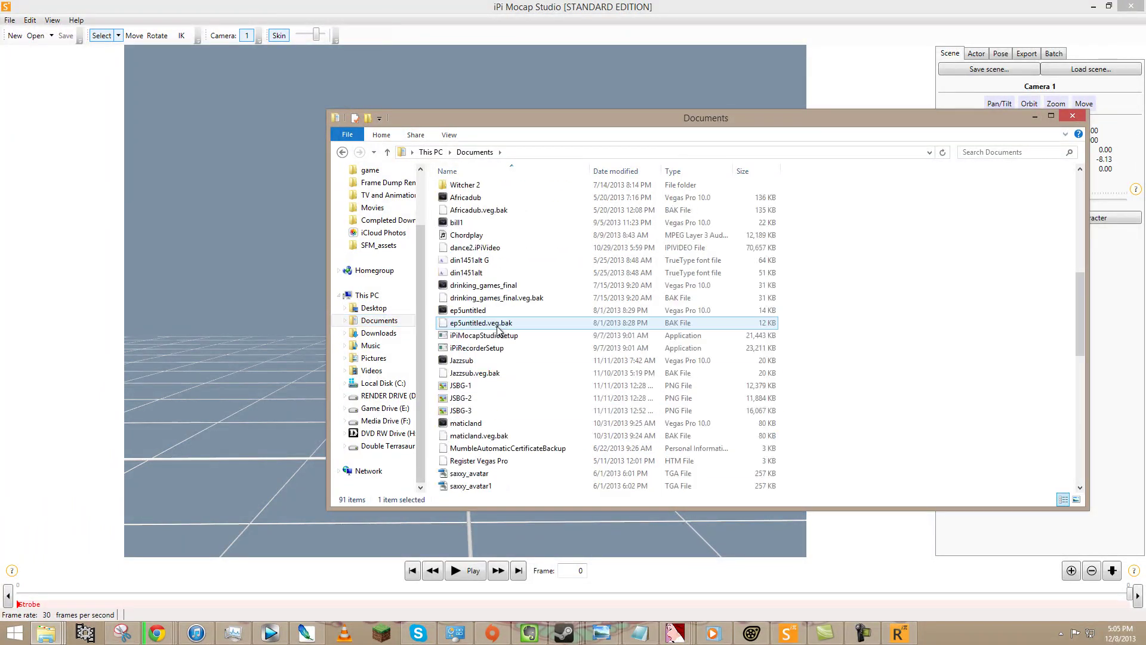
pyautogui.scroll(4, 486, 333)
pyautogui.scroll(6, 486, 331)
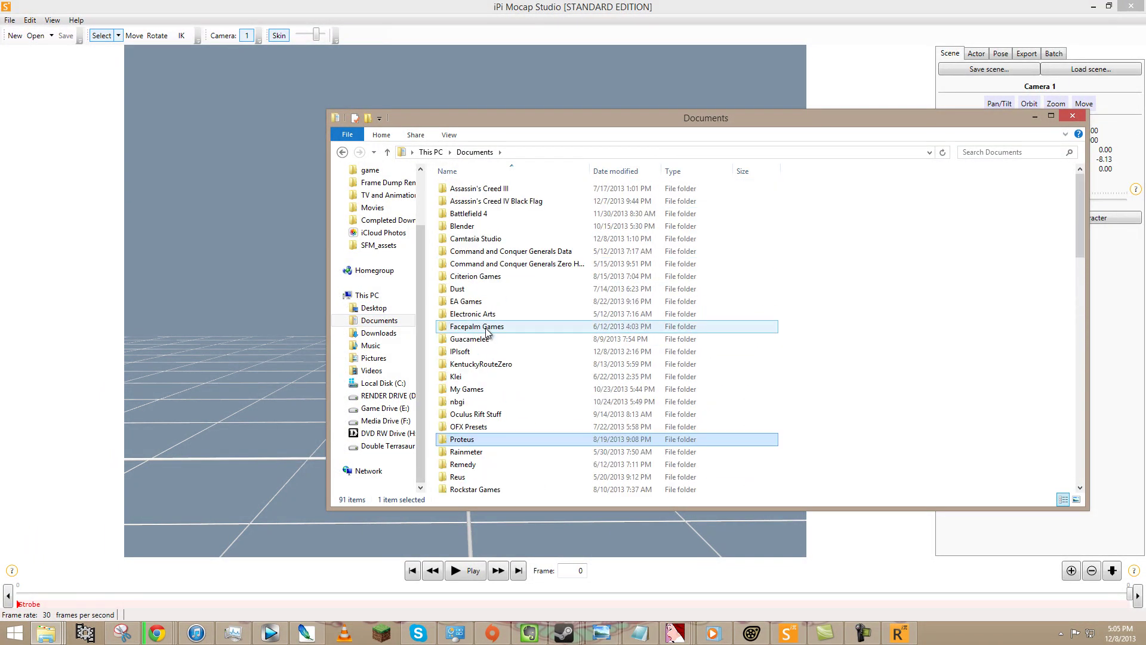
pyautogui.doubleClick(471, 351)
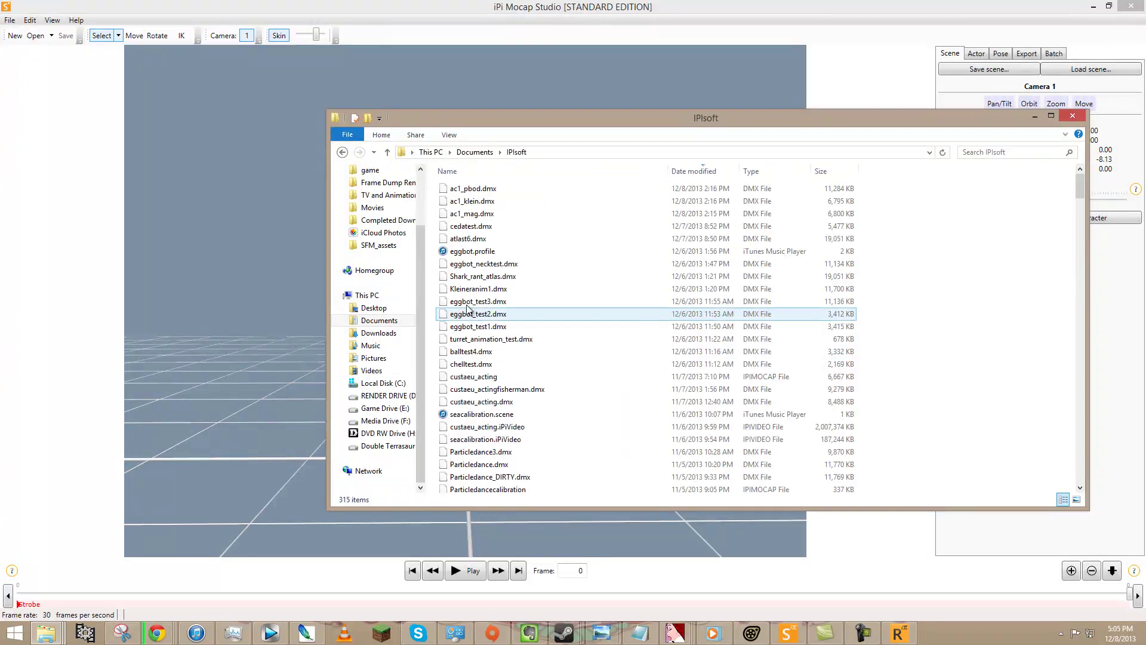
pyautogui.click(569, 249)
pyautogui.scroll(-1, 571, 248)
pyautogui.scroll(-20, 868, 211)
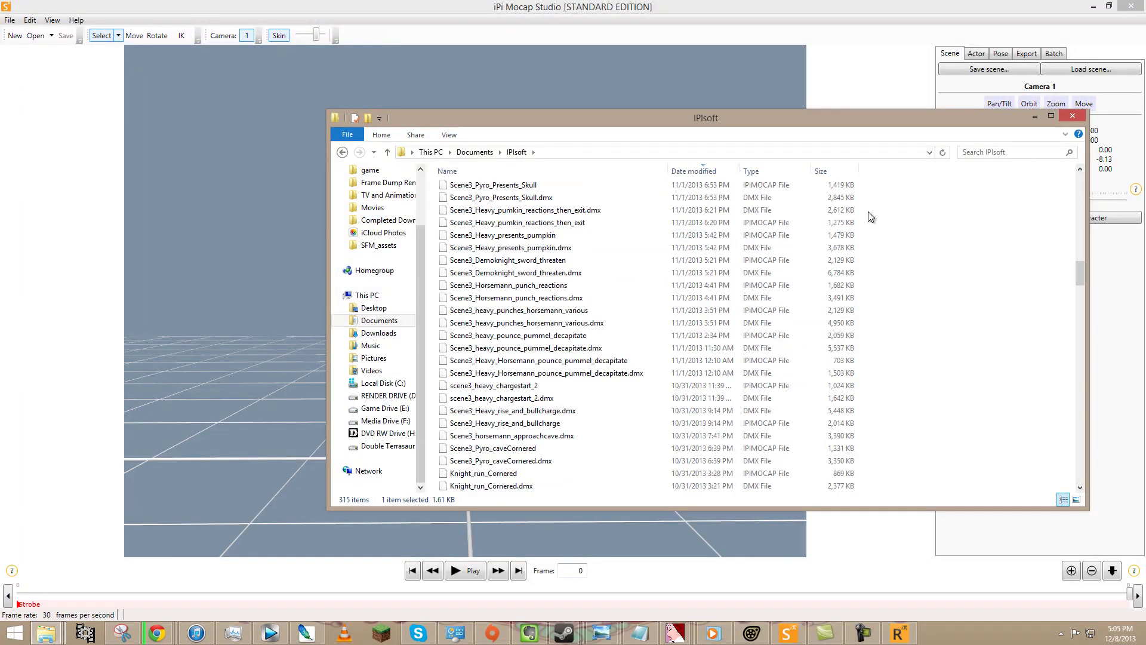
pyautogui.click(862, 633)
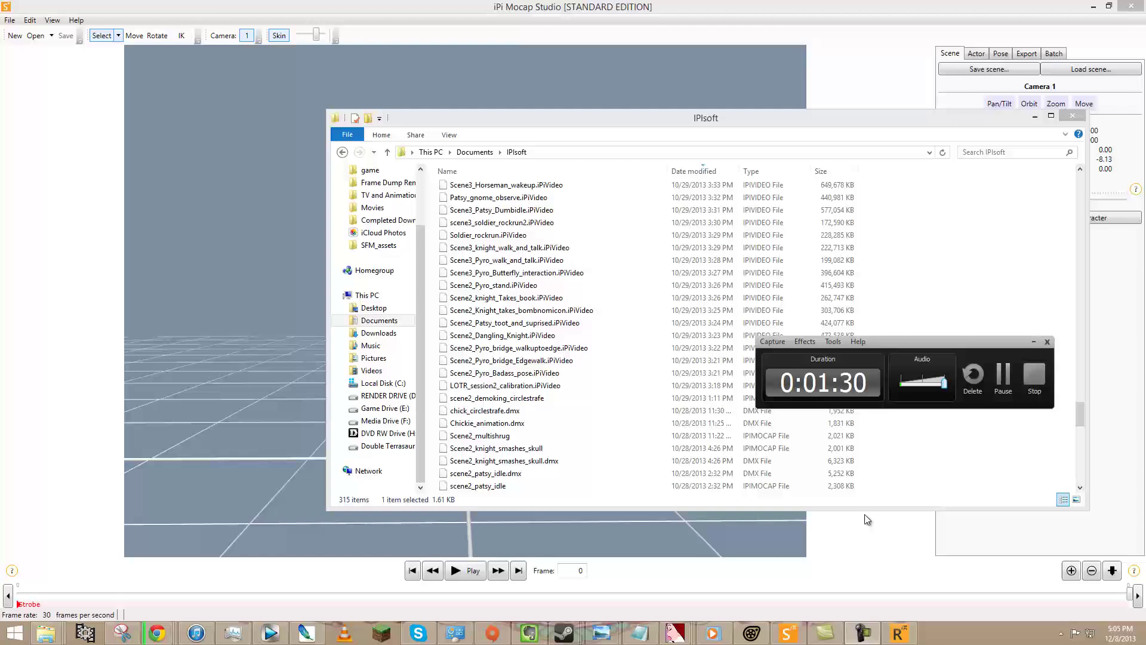
pyautogui.click(992, 370)
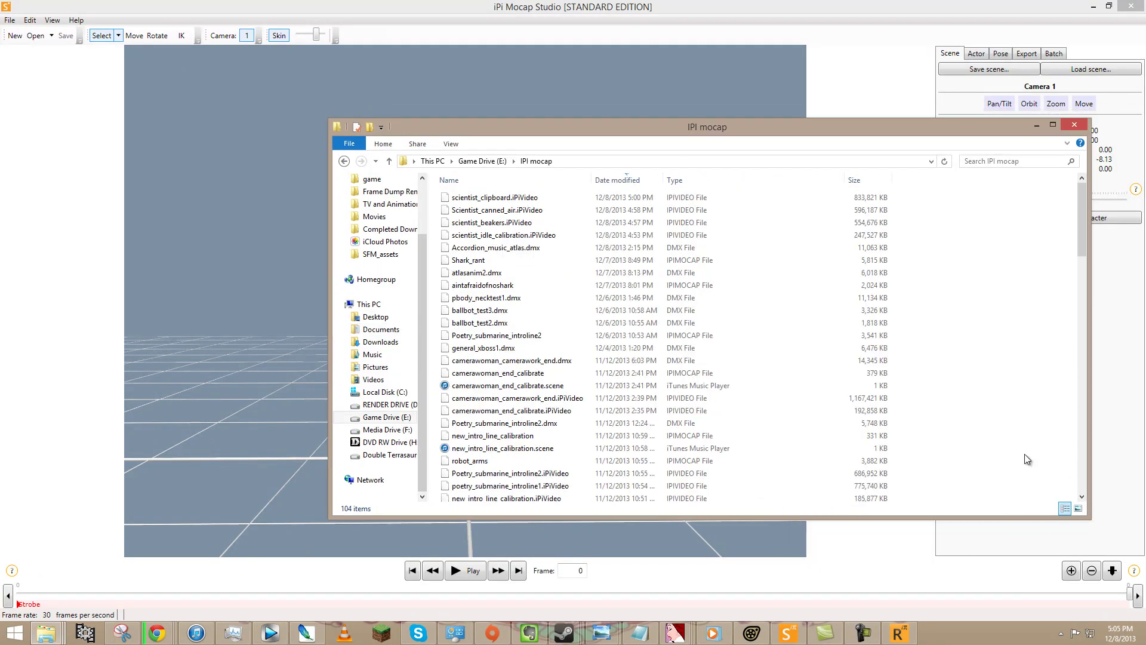
# Step: Load scientist_idle_calibration.iPiVideo from the IPI mocap folder into iPi Mocap Studio as a new calibration project
pyautogui.moveTo(542, 127); pyautogui.dragTo(624, 165)
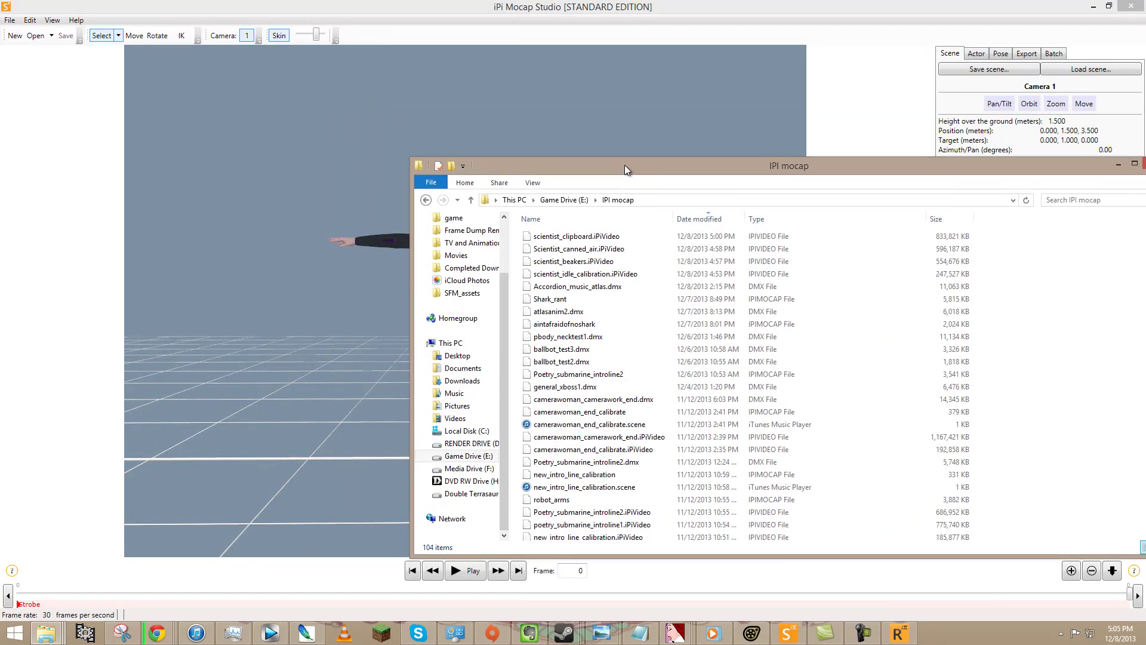
pyautogui.click(615, 236)
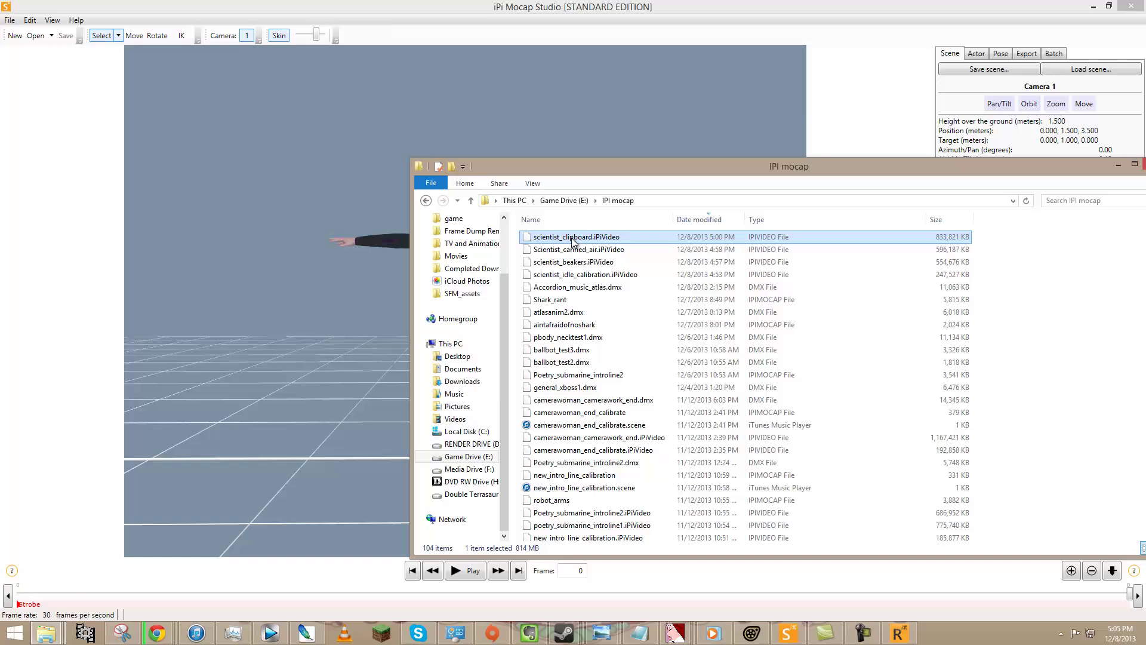
pyautogui.click(610, 276)
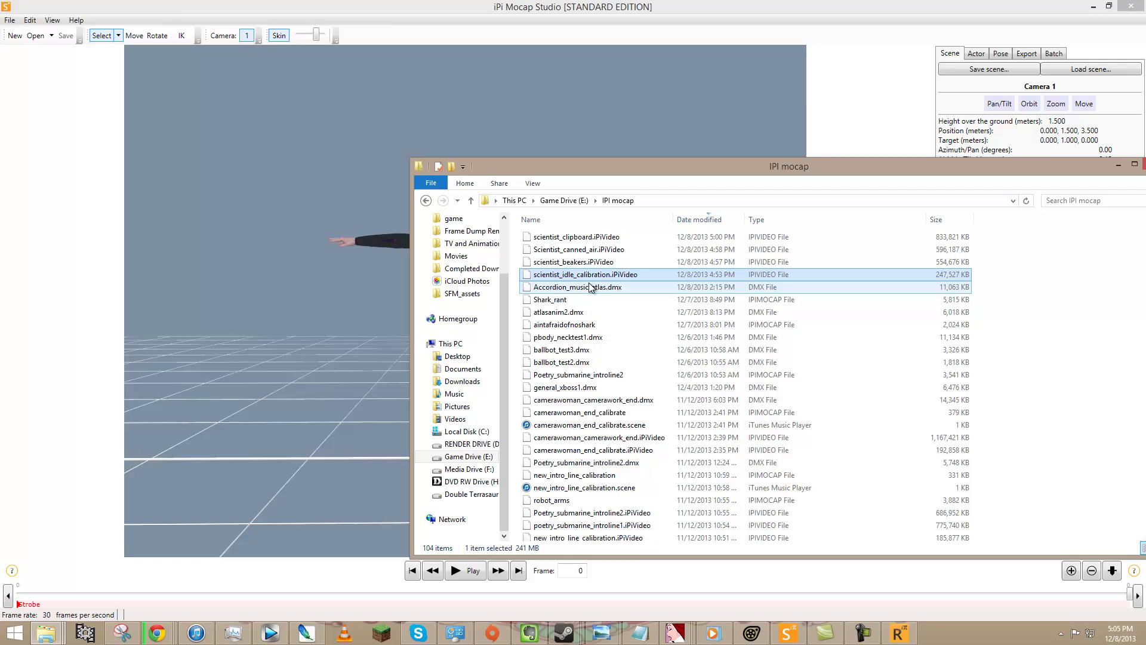
pyautogui.moveTo(568, 162); pyautogui.dragTo(687, 160)
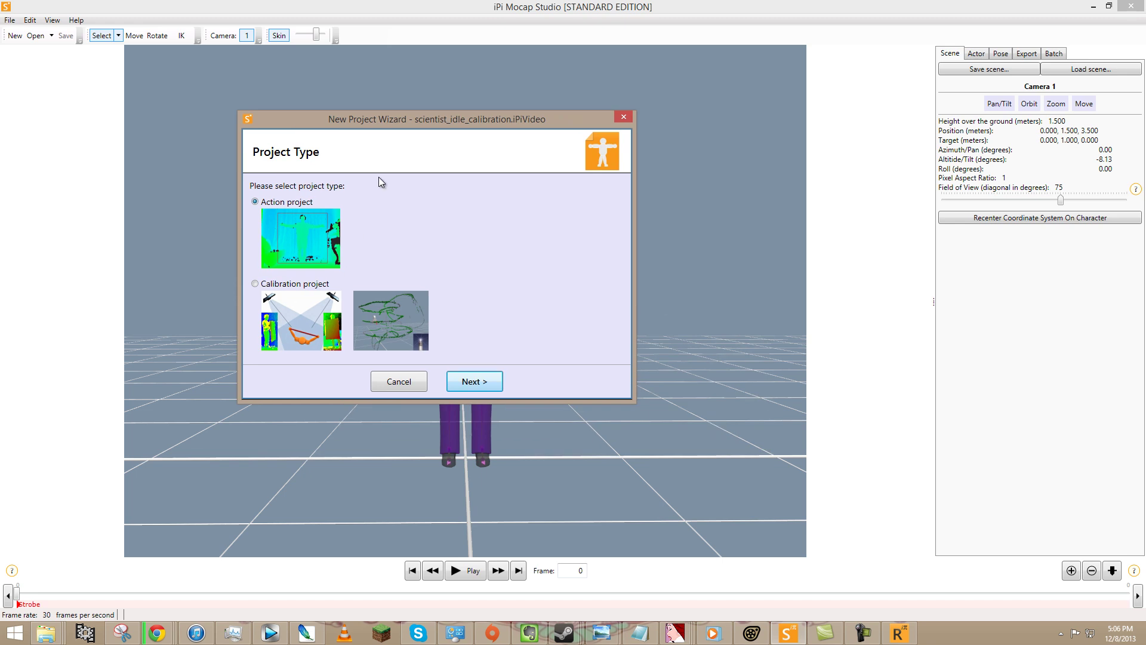
pyautogui.moveTo(416, 132); pyautogui.dragTo(514, 237)
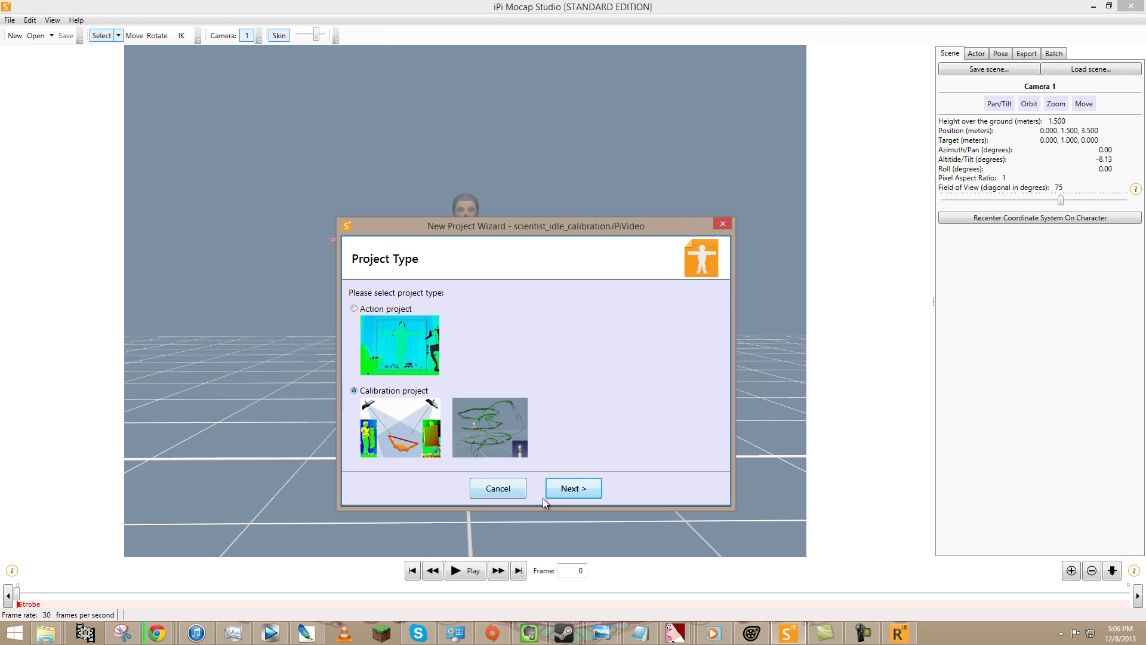
pyautogui.click(576, 489)
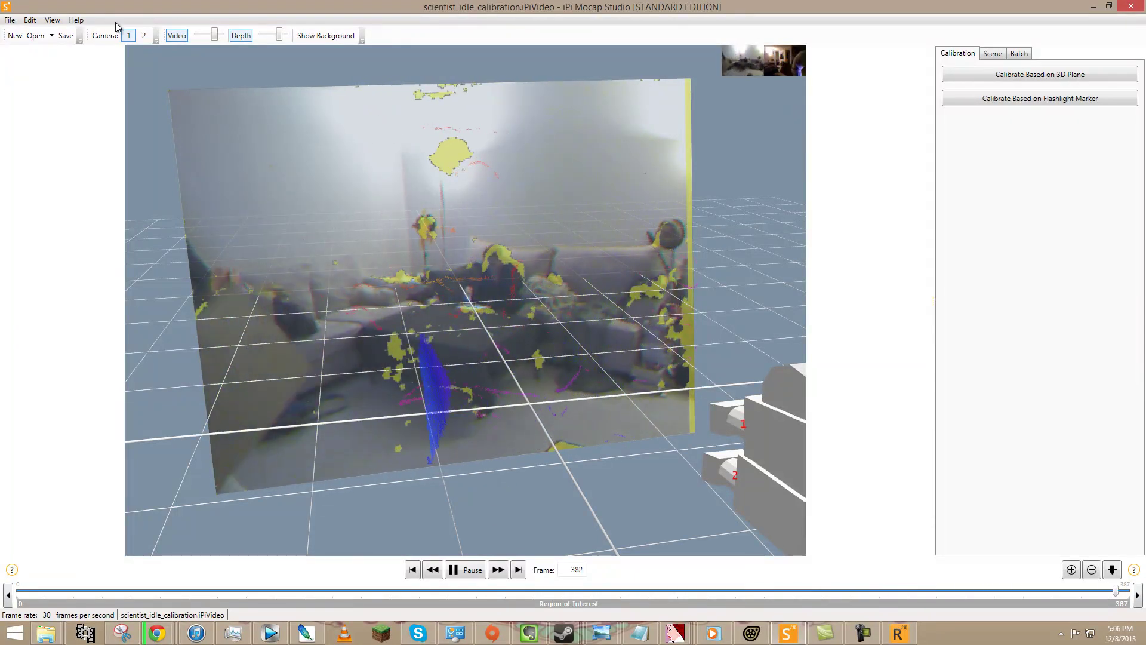
# Step: Show the depth data from all sensors and inspect the calibration footage during playback
pyautogui.click(52, 20)
pyautogui.click(89, 150)
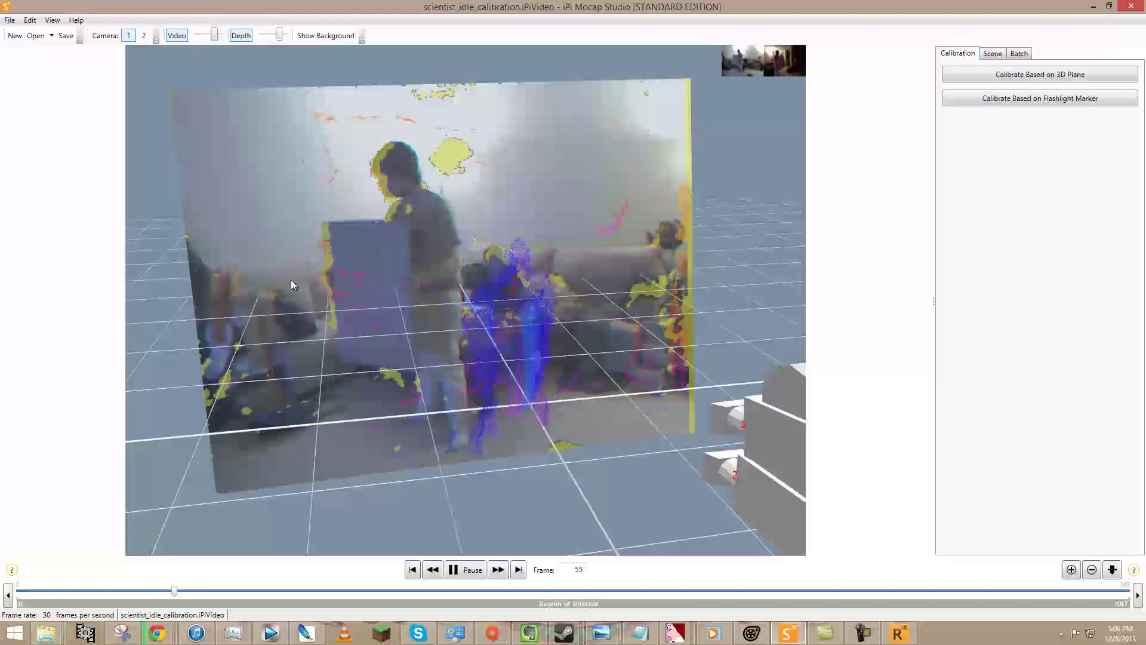
pyautogui.moveTo(292, 281); pyautogui.dragTo(324, 288, button='middle')
pyautogui.click(53, 20)
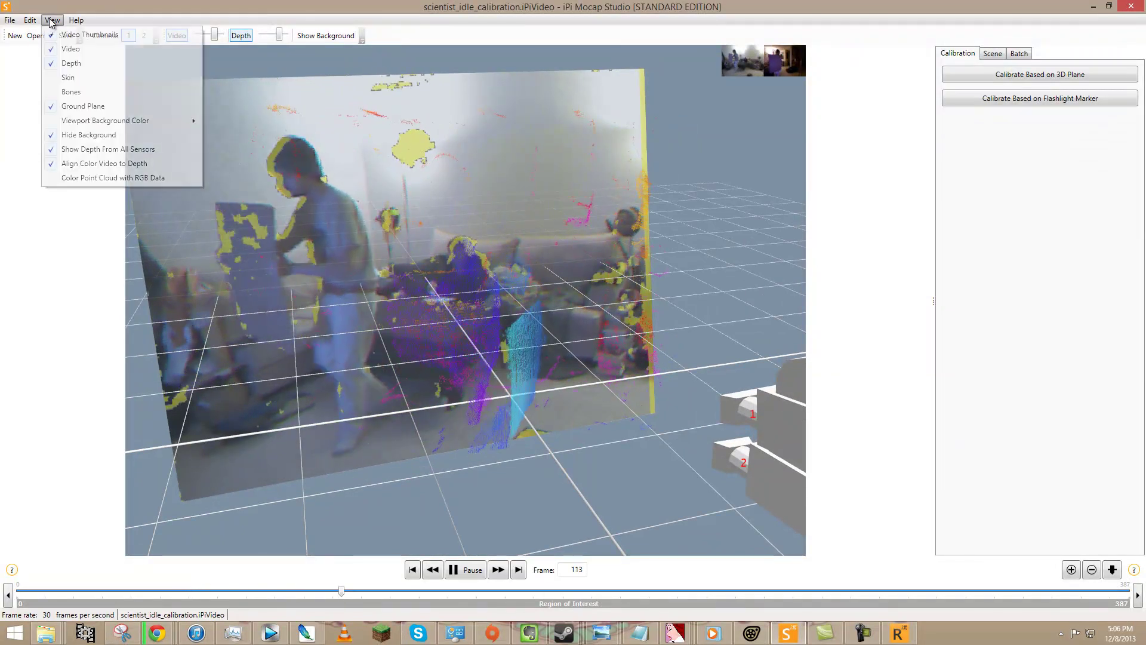
pyautogui.click(94, 149)
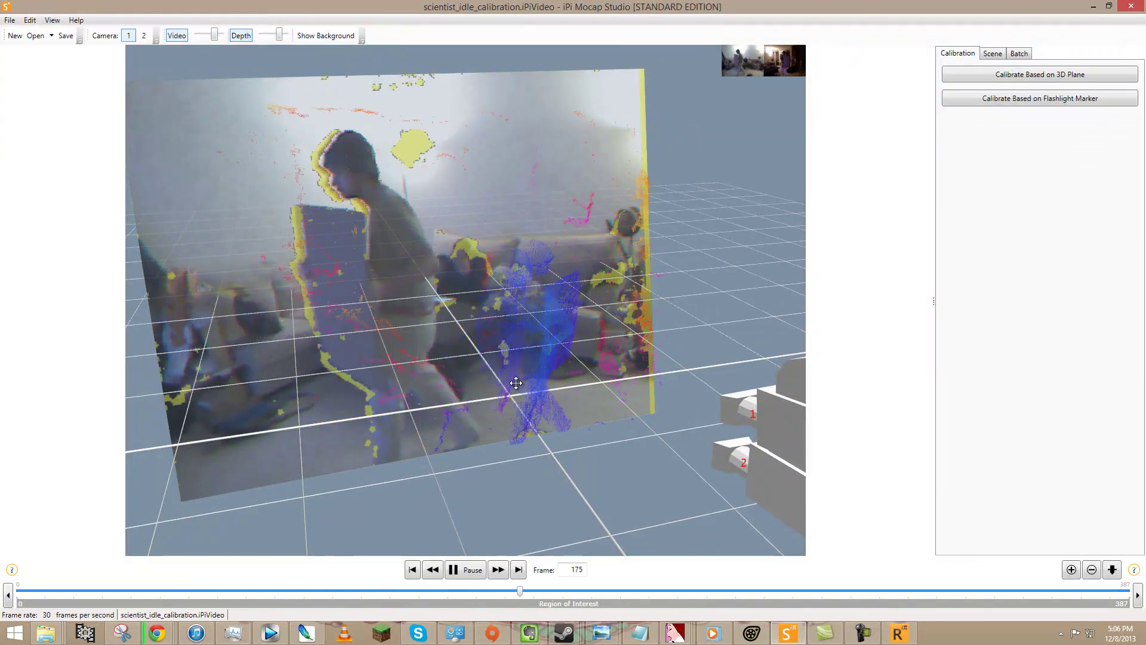
pyautogui.moveTo(512, 384); pyautogui.dragTo(443, 412, button='middle')
pyautogui.scroll(3, 481, 355)
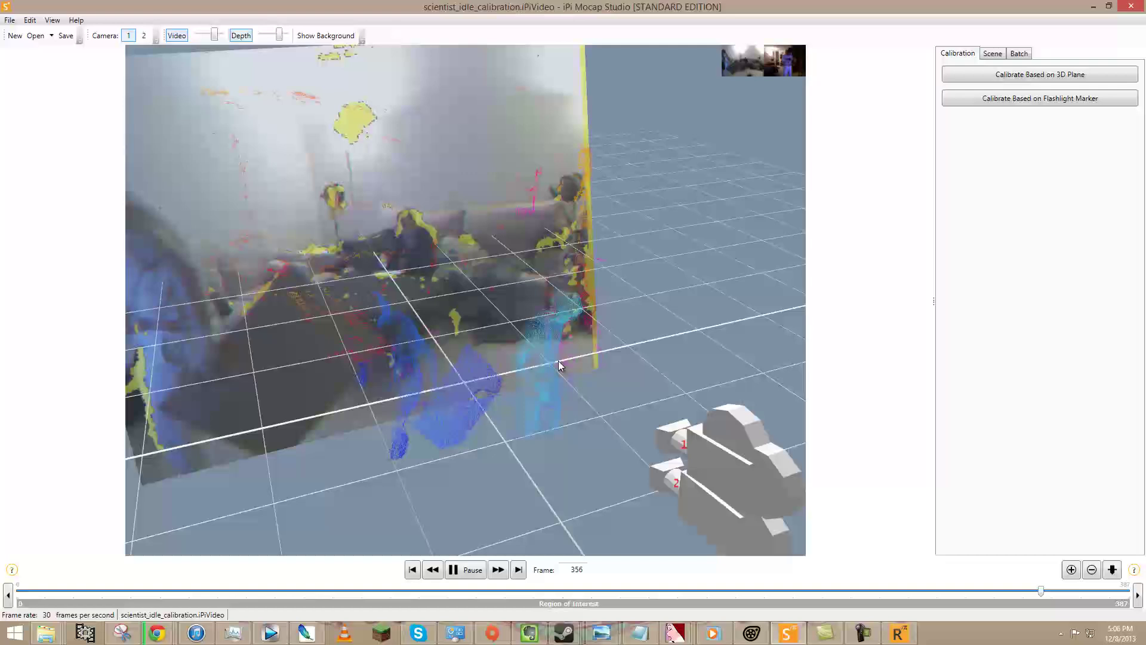
# Step: Stop playback and trim the region of interest to frames 39–333, where the board is being moved
pyautogui.press('space')
pyautogui.click(279, 591)
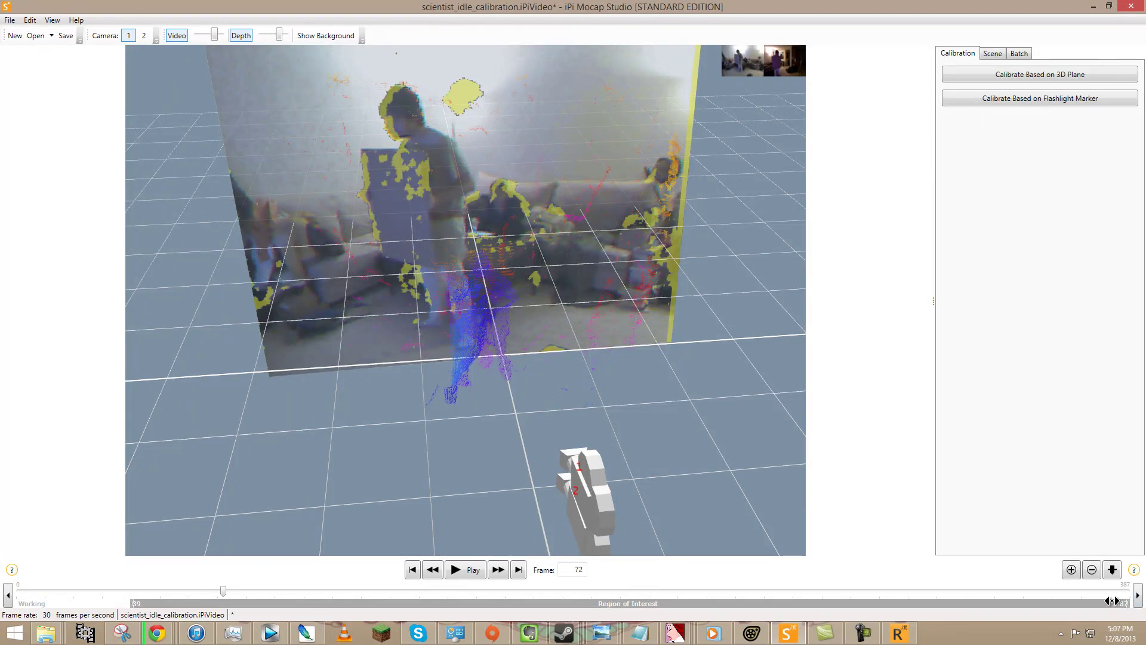
pyautogui.moveTo(1111, 599); pyautogui.dragTo(973, 607)
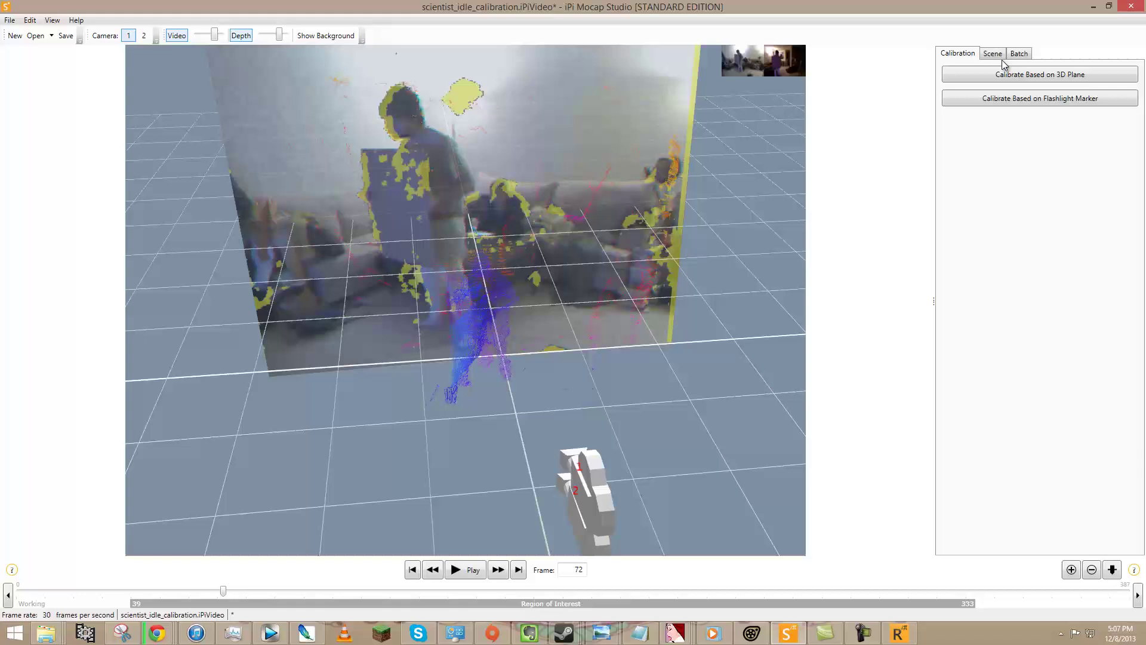
# Step: Run the camera calibration based on the 3D plane
pyautogui.click(1026, 75)
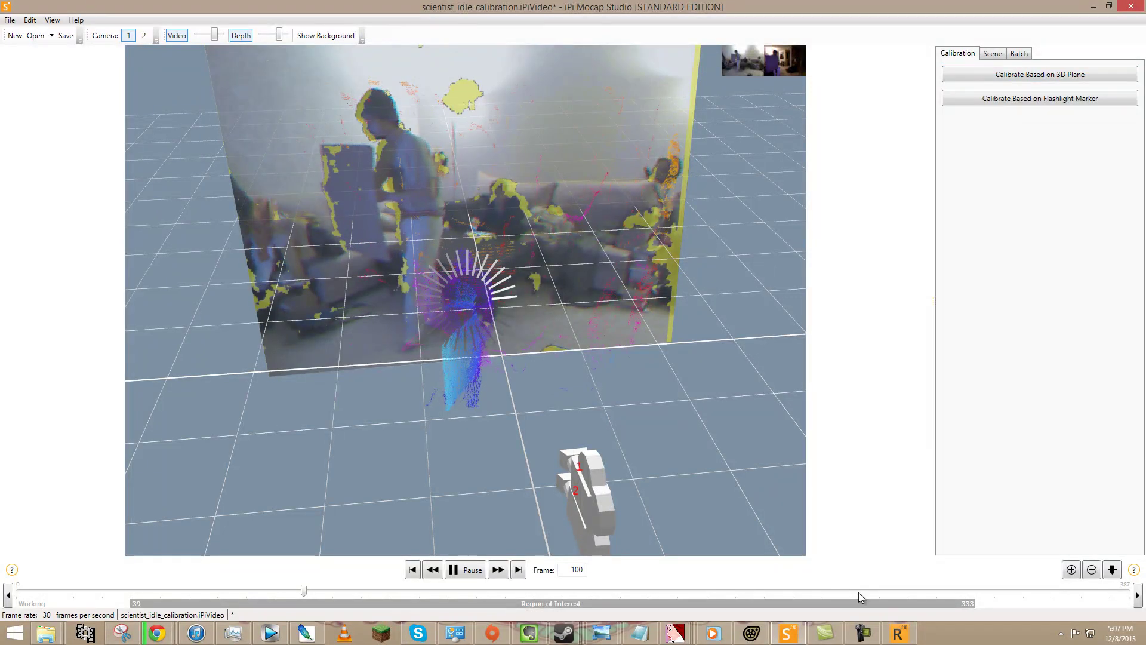
pyautogui.moveTo(862, 637)
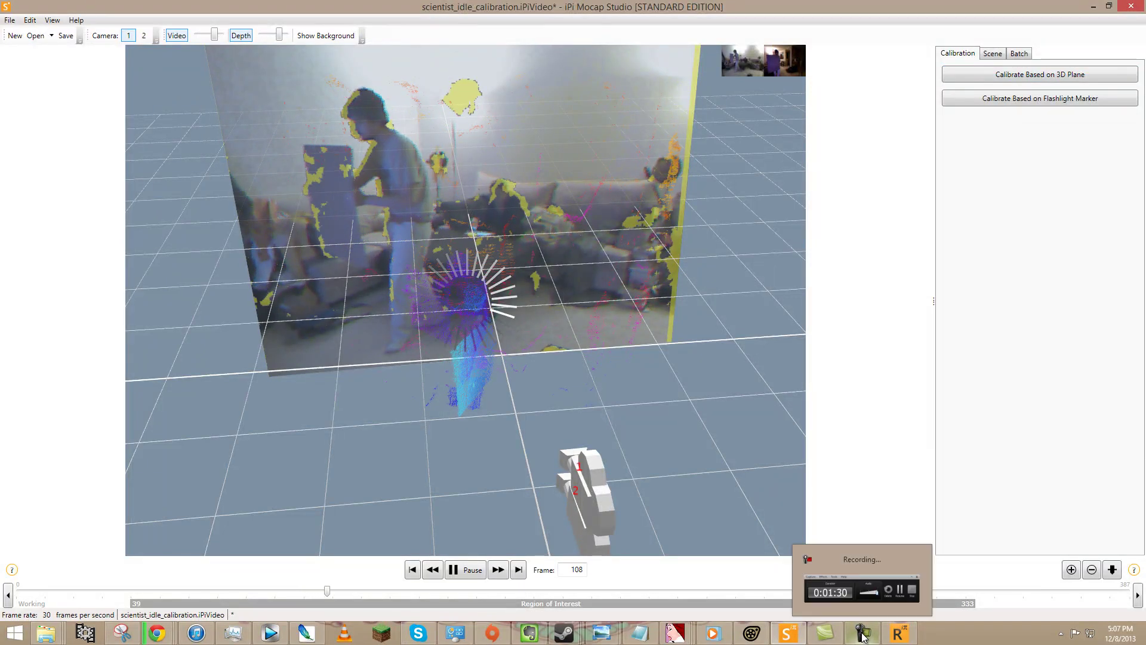
pyautogui.click(871, 594)
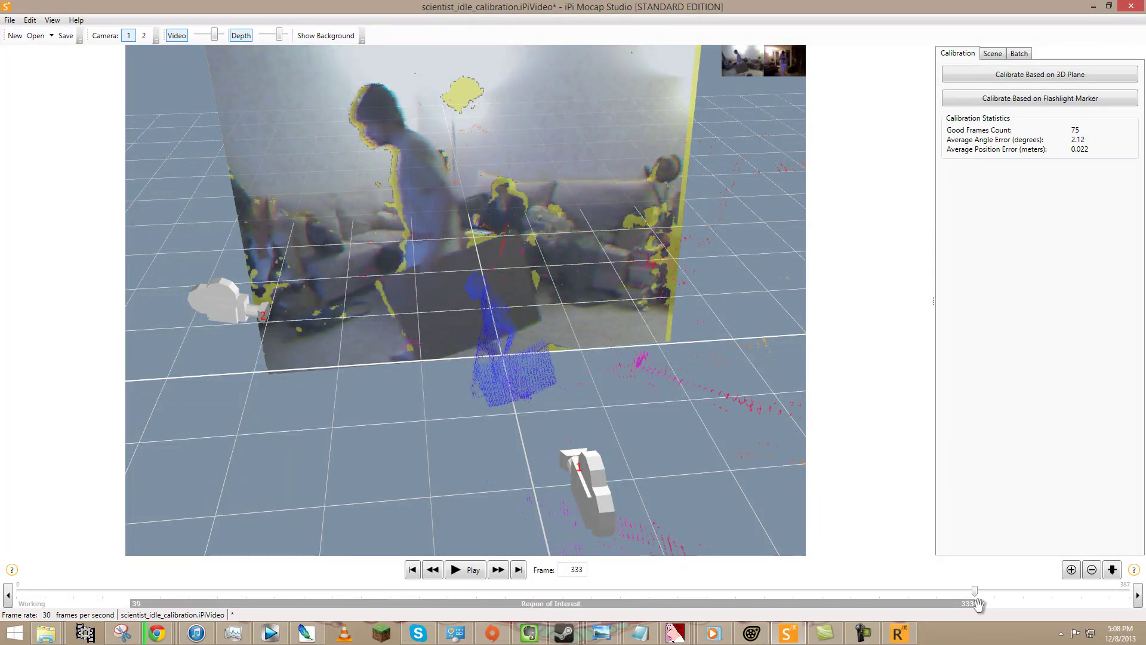
# Step: Shorten the region of interest to end at frame 317 and review the calibrated sensor data during playback
pyautogui.moveTo(974, 605); pyautogui.dragTo(943, 605)
pyautogui.click(350, 591)
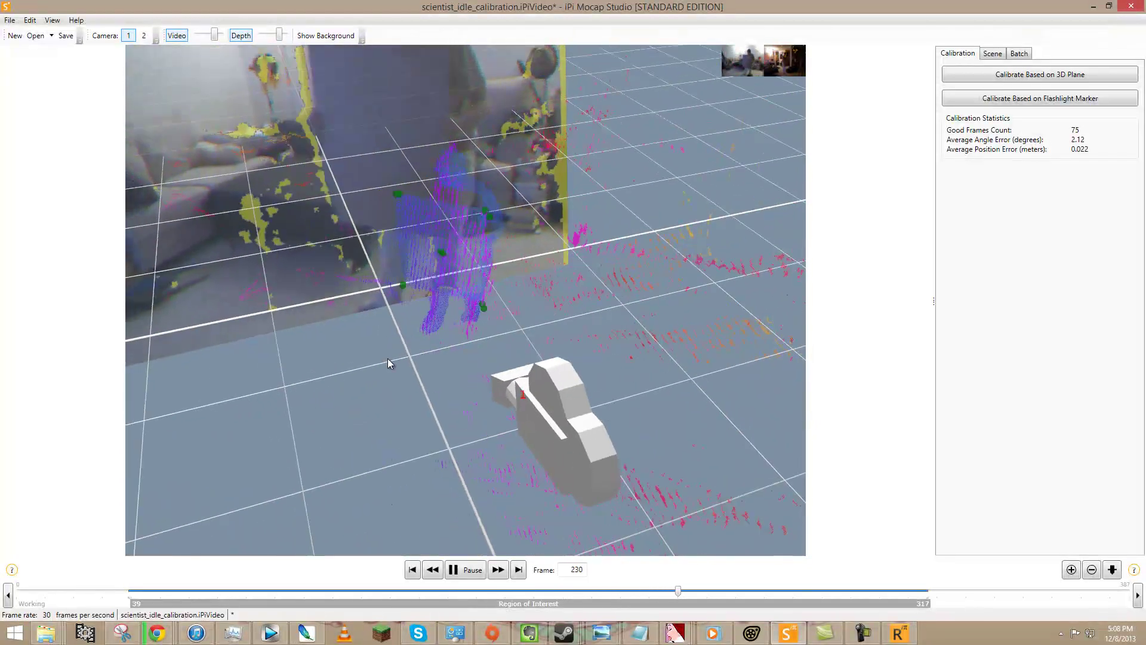
pyautogui.moveTo(388, 362); pyautogui.dragTo(522, 392, button='right')
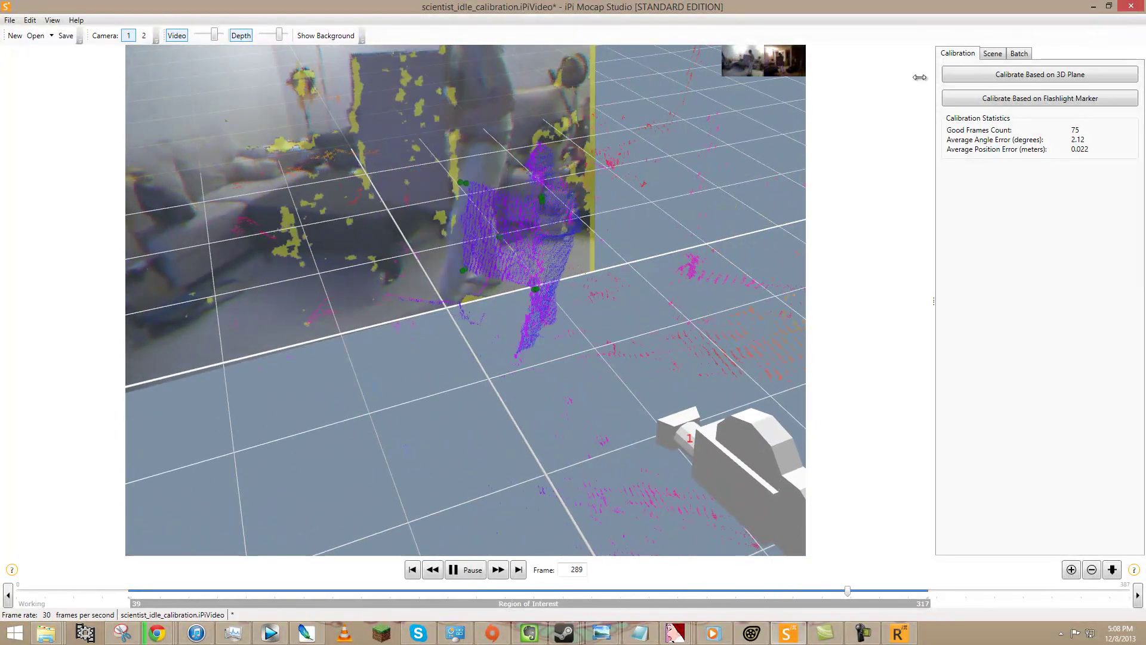
# Step: Save the calibrated scene as scientist_idle_calibration.scene in the IPI mocap folder
pyautogui.click(993, 54)
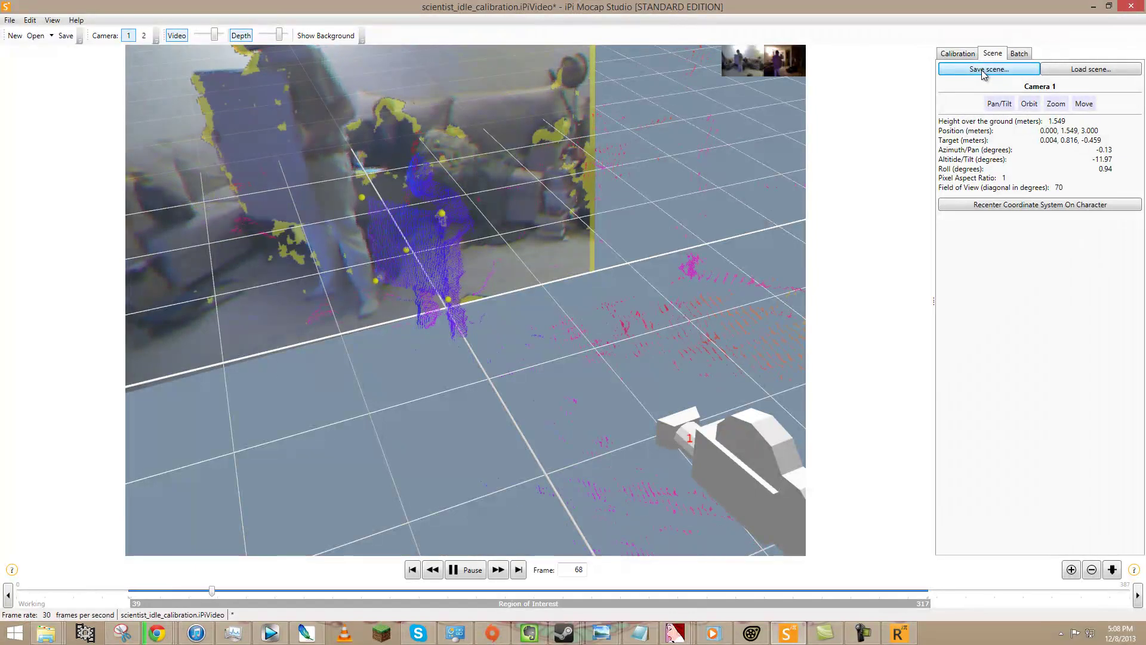
pyautogui.click(982, 70)
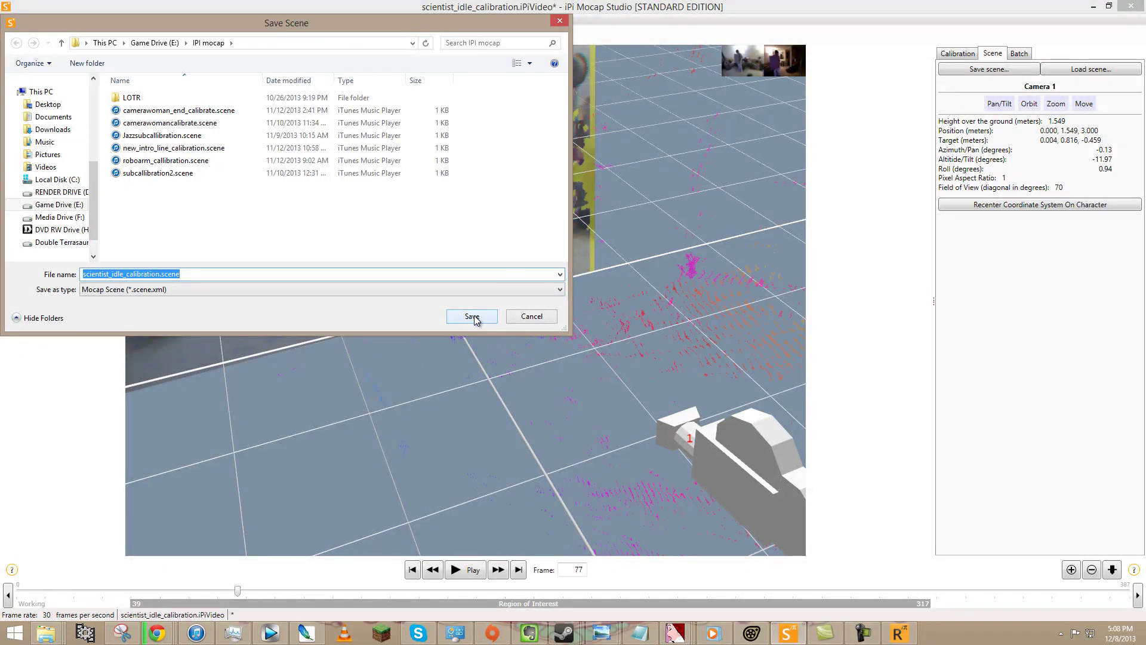
pyautogui.click(469, 316)
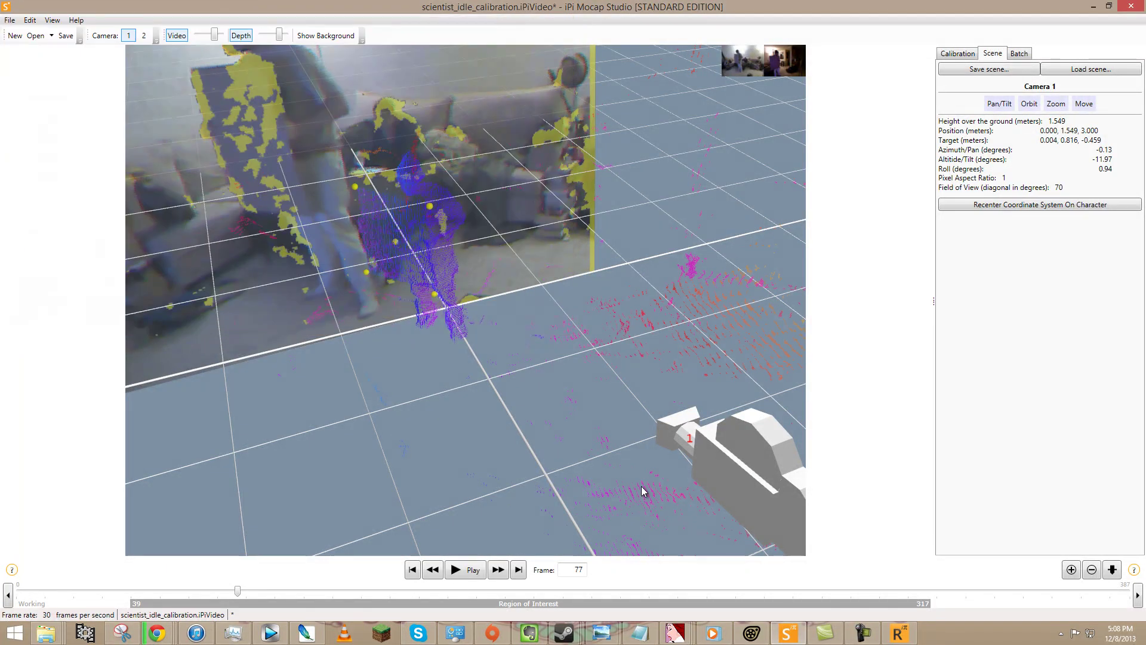
# Step: Load scientist_clipboard.iPiVideo from the IPI mocap folder as a new action project, discarding the unsaved changes to the calibration project
pyautogui.click(37, 639)
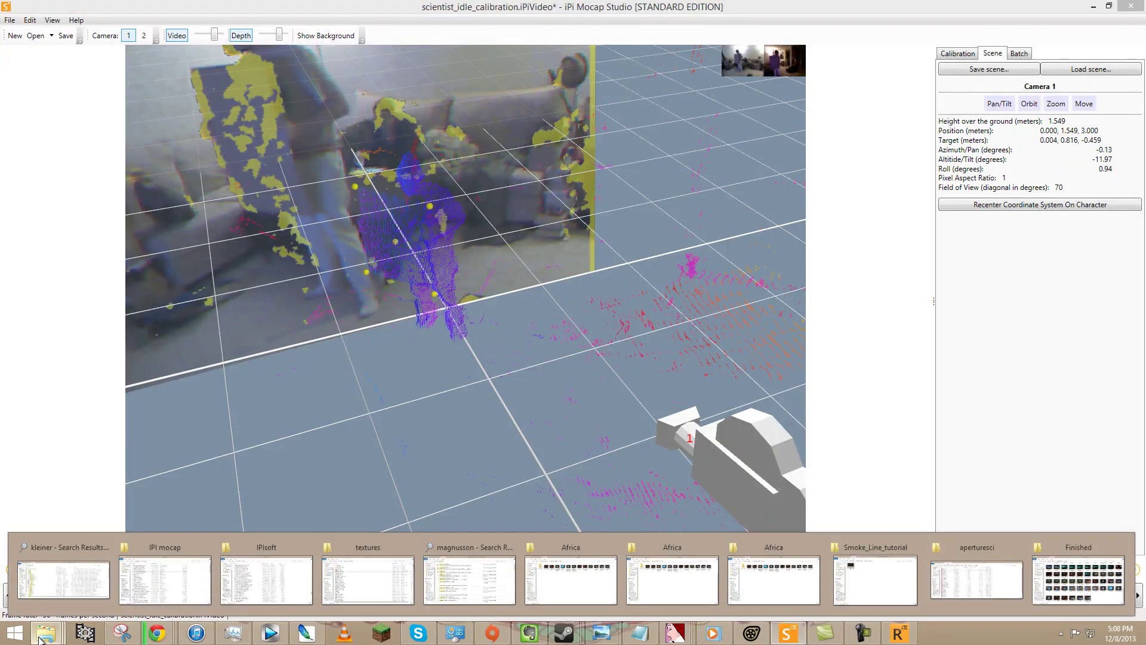
pyautogui.click(136, 580)
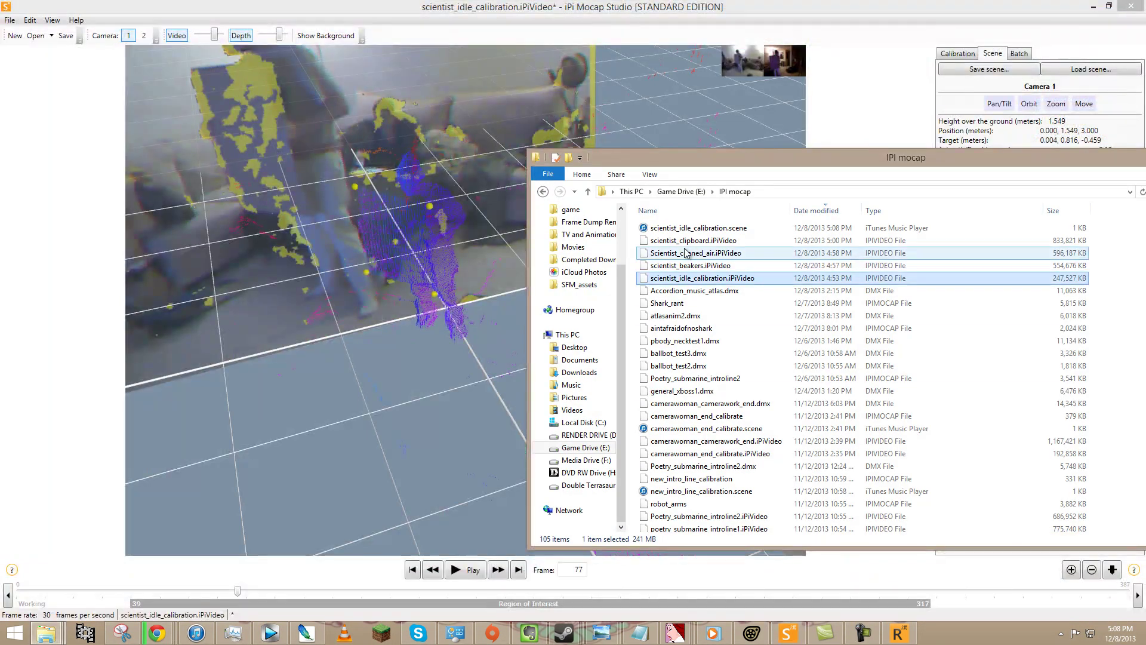
pyautogui.moveTo(677, 240); pyautogui.dragTo(418, 246)
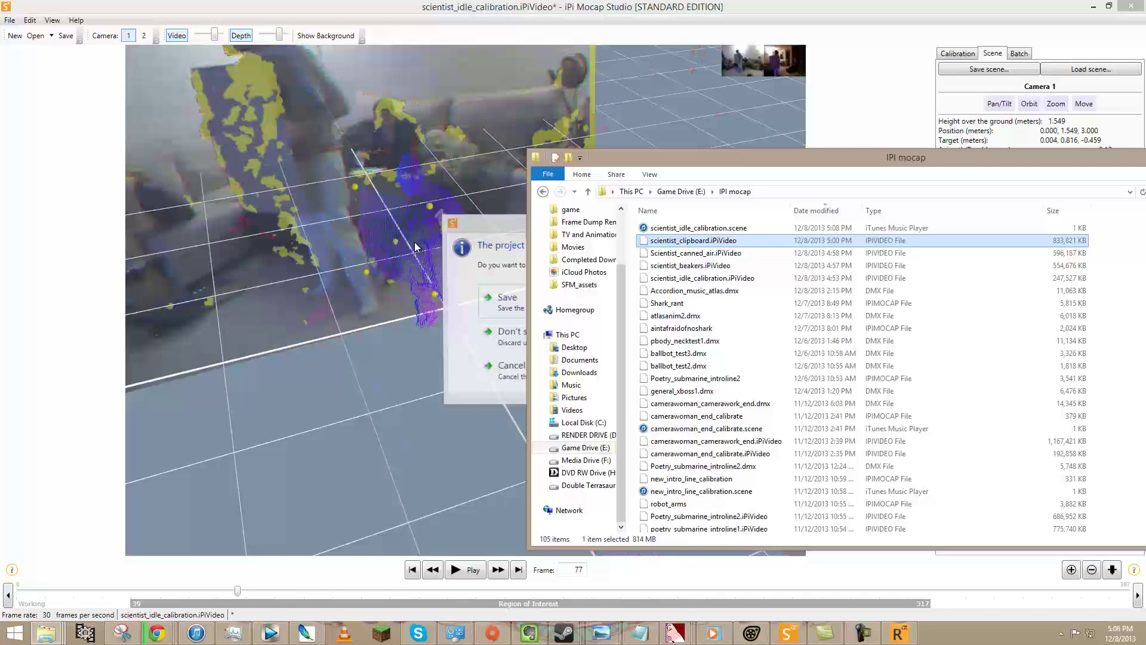
pyautogui.click(508, 226)
pyautogui.click(528, 338)
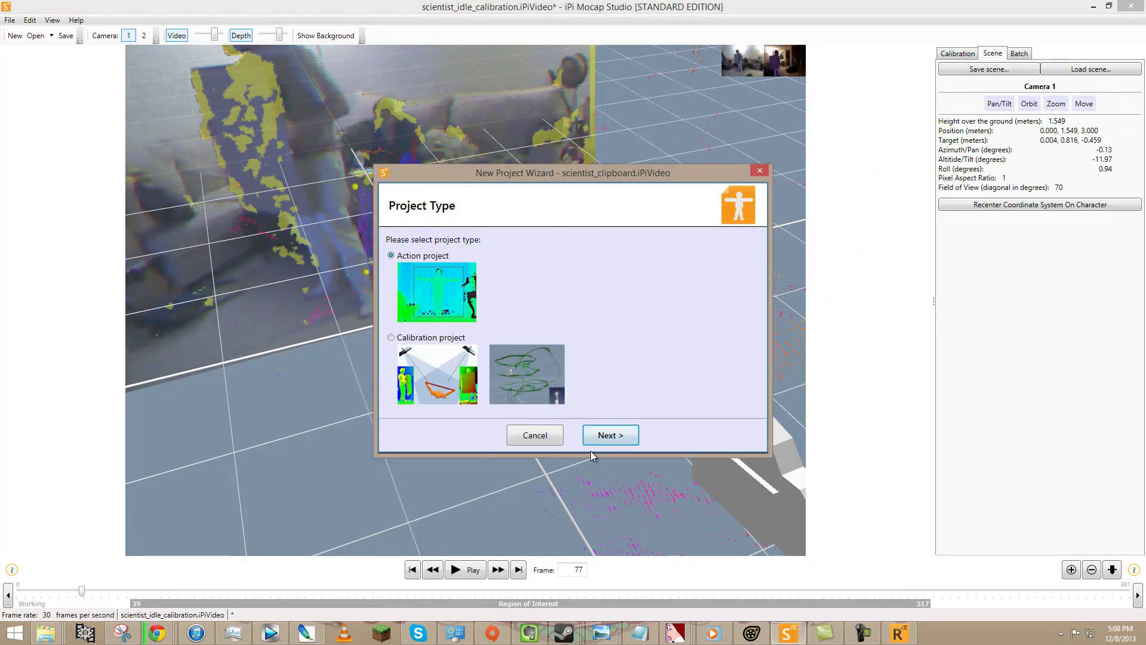
pyautogui.click(609, 436)
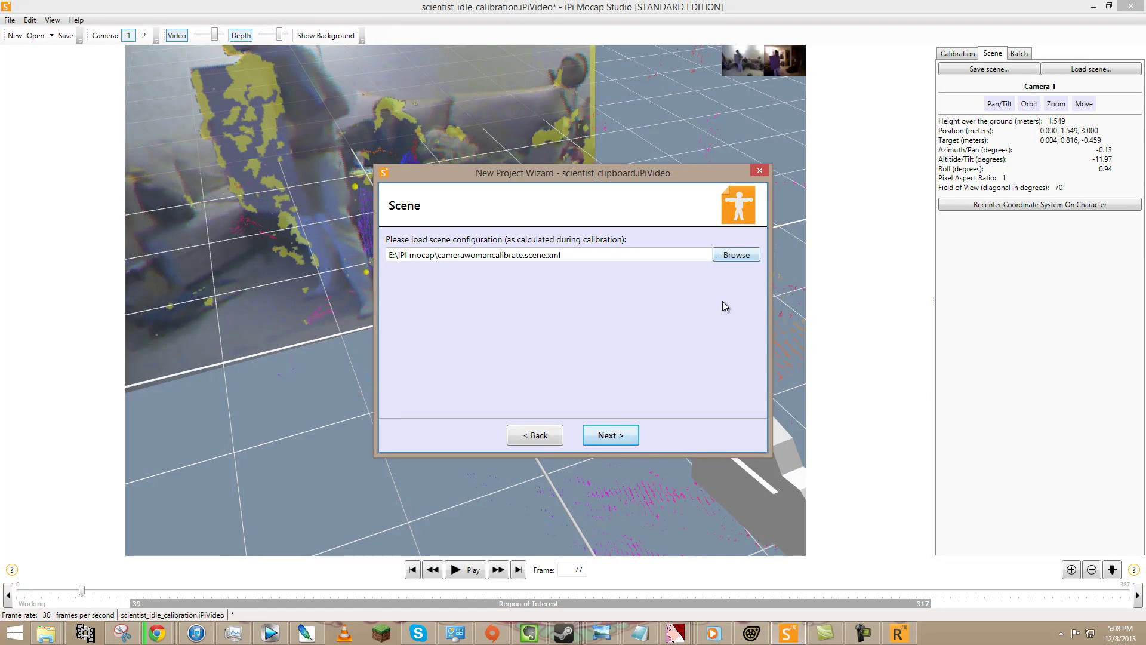
# Step: Choose scientist_idle_calibration.scene as the scene configuration for the new project
pyautogui.click(720, 256)
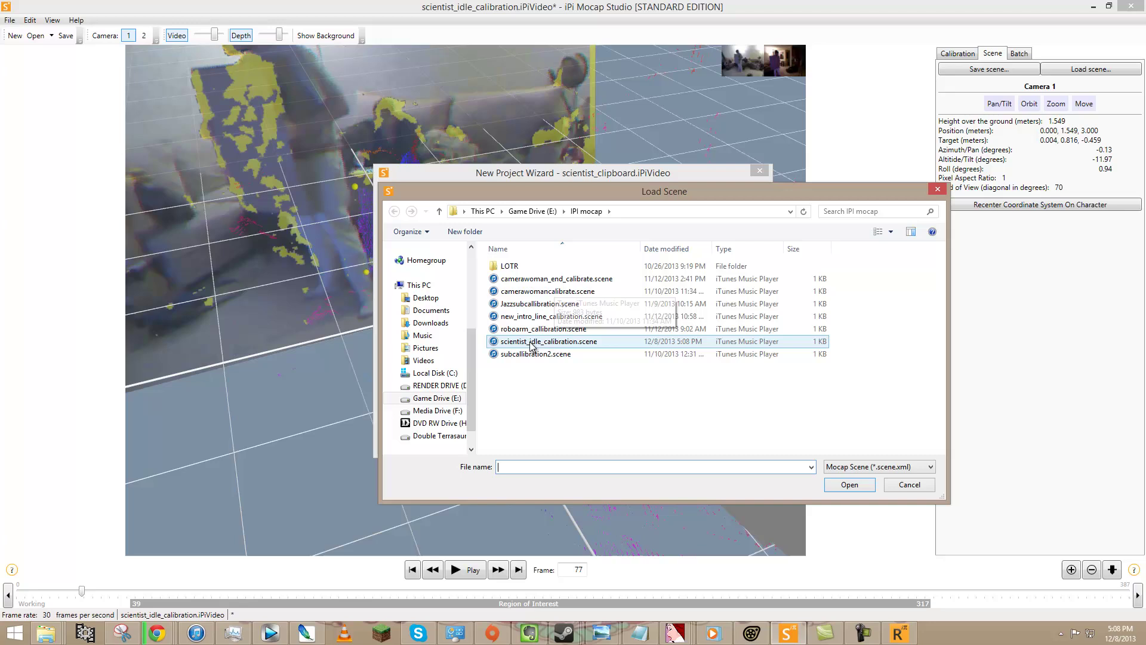
pyautogui.click(541, 346)
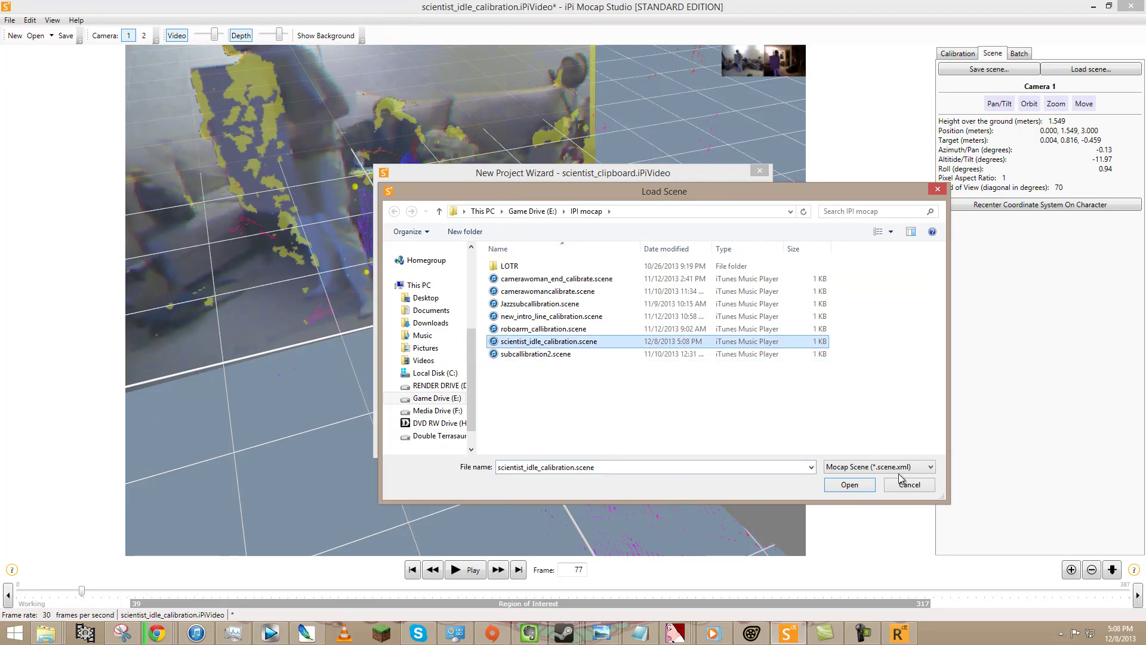
pyautogui.click(859, 485)
# Step: Finish the project setup with one male actor at a height of 1.83 meters
pyautogui.click(610, 436)
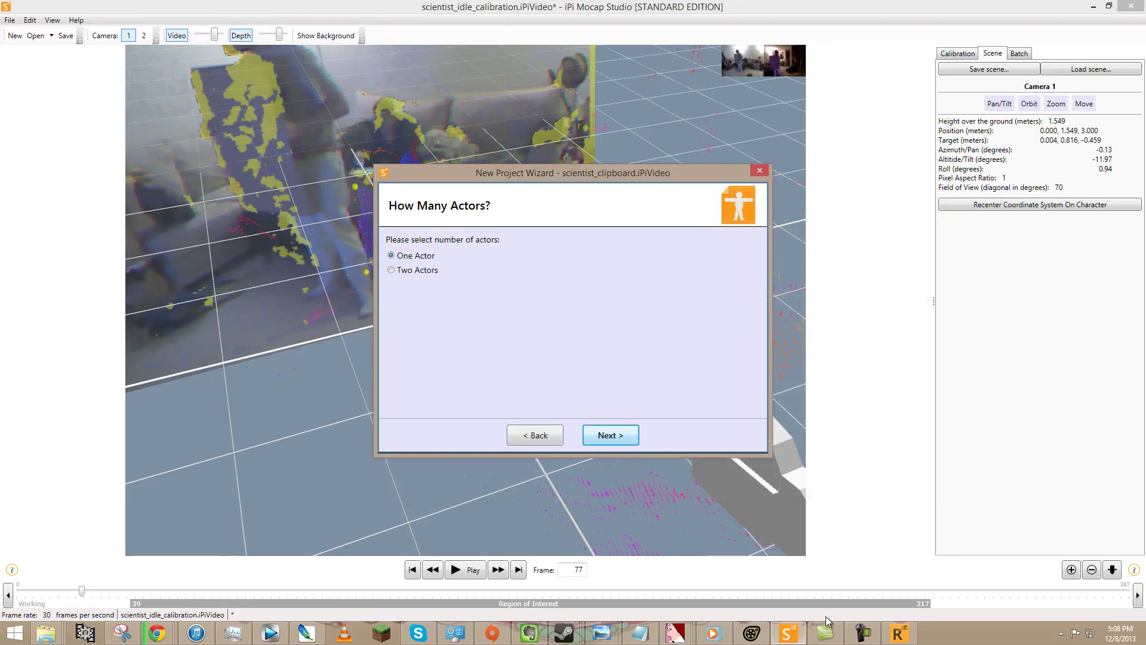
pyautogui.click(605, 437)
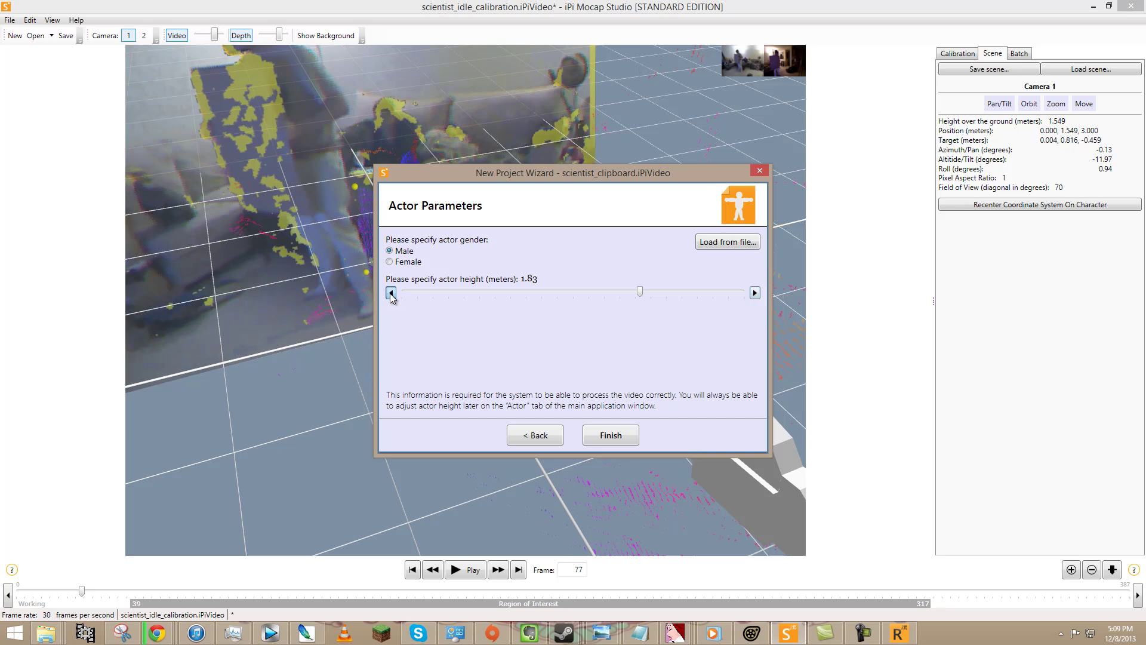
pyautogui.click(631, 439)
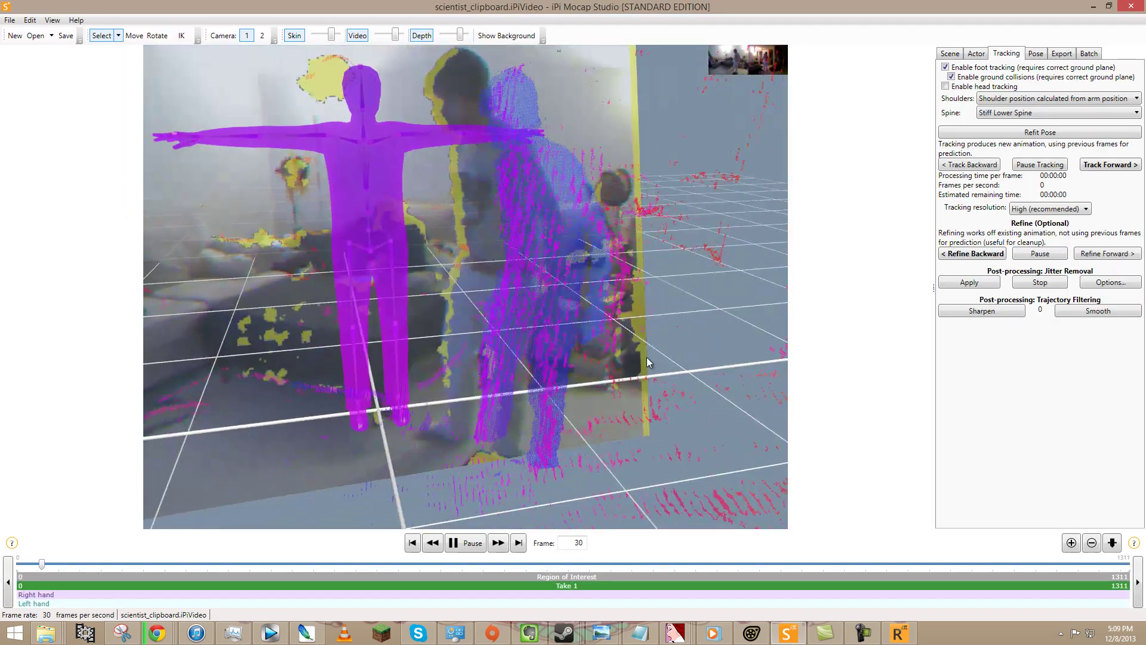
# Step: Play back the clipboard recording and examine the actor's depth point cloud from several angles
pyautogui.scroll(-3, 647, 357)
pyautogui.moveTo(547, 348); pyautogui.dragTo(650, 440, button='middle')
pyautogui.scroll(1, 709, 440)
pyautogui.scroll(-1, 709, 439)
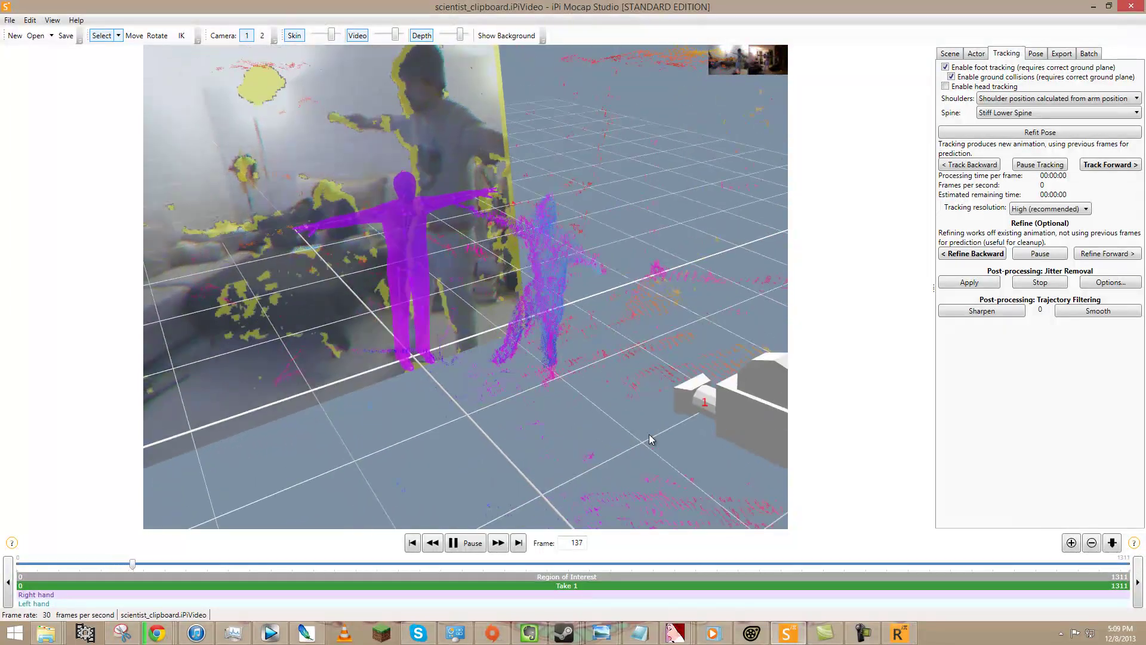
pyautogui.scroll(3, 373, 257)
pyautogui.moveTo(374, 256); pyautogui.dragTo(496, 354, button='middle')
pyautogui.press('space')
pyautogui.moveTo(498, 297); pyautogui.dragTo(507, 435, button='middle')
pyautogui.press('space')
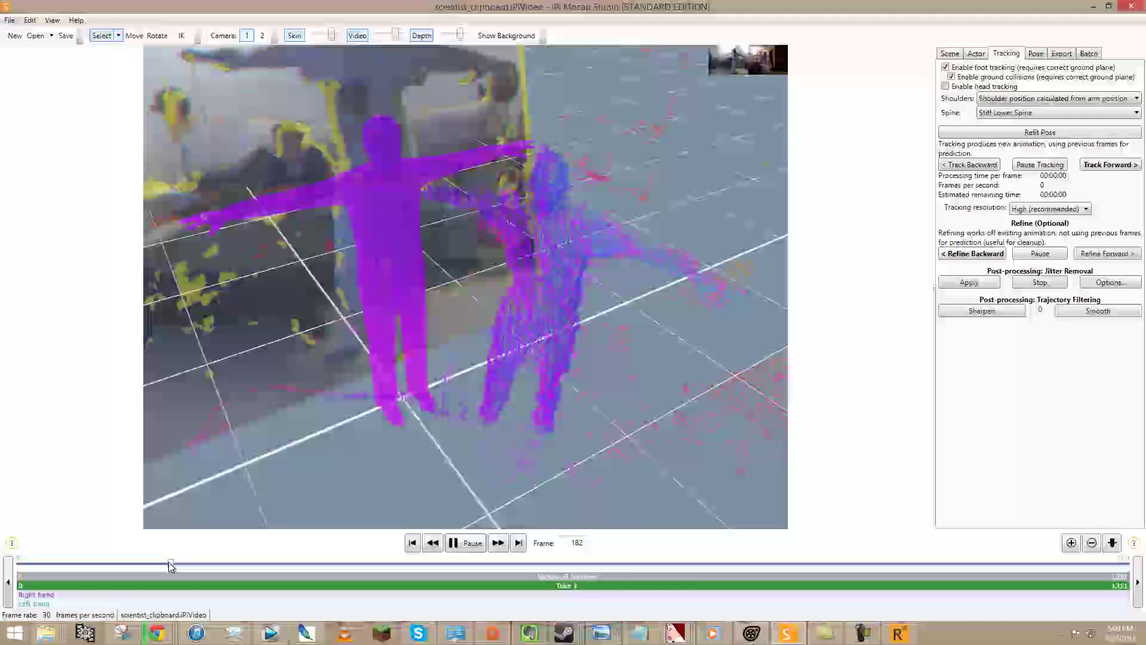
pyautogui.press('space')
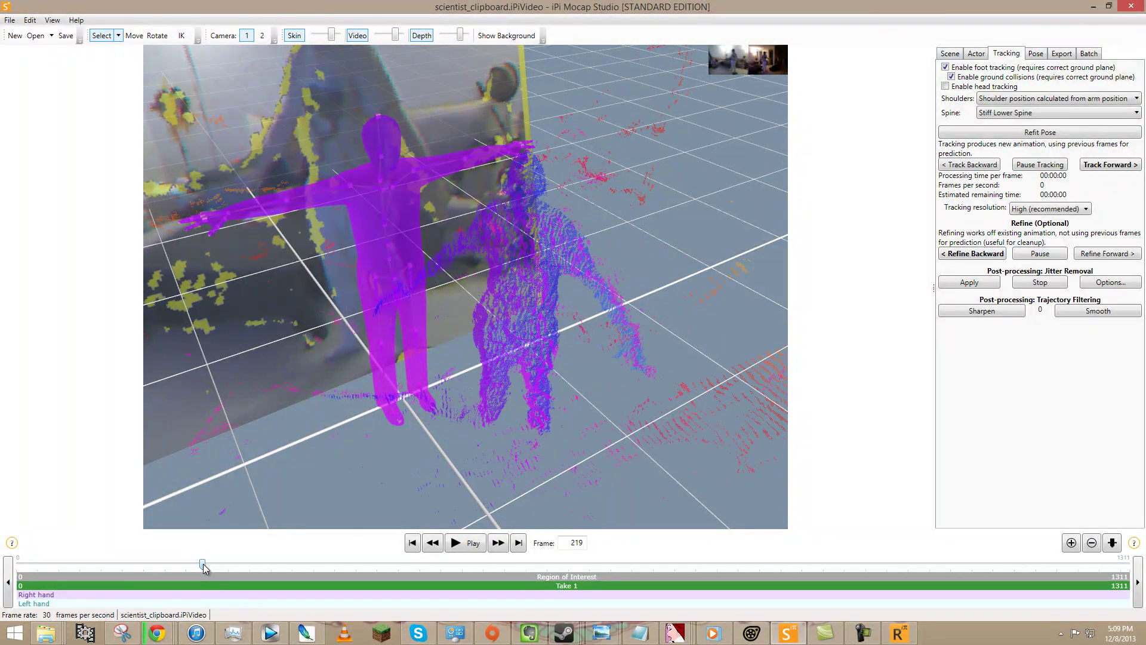
# Step: Search the recording for the actor's T-pose and stop at frame 168
pyautogui.moveTo(288, 563); pyautogui.dragTo(418, 564)
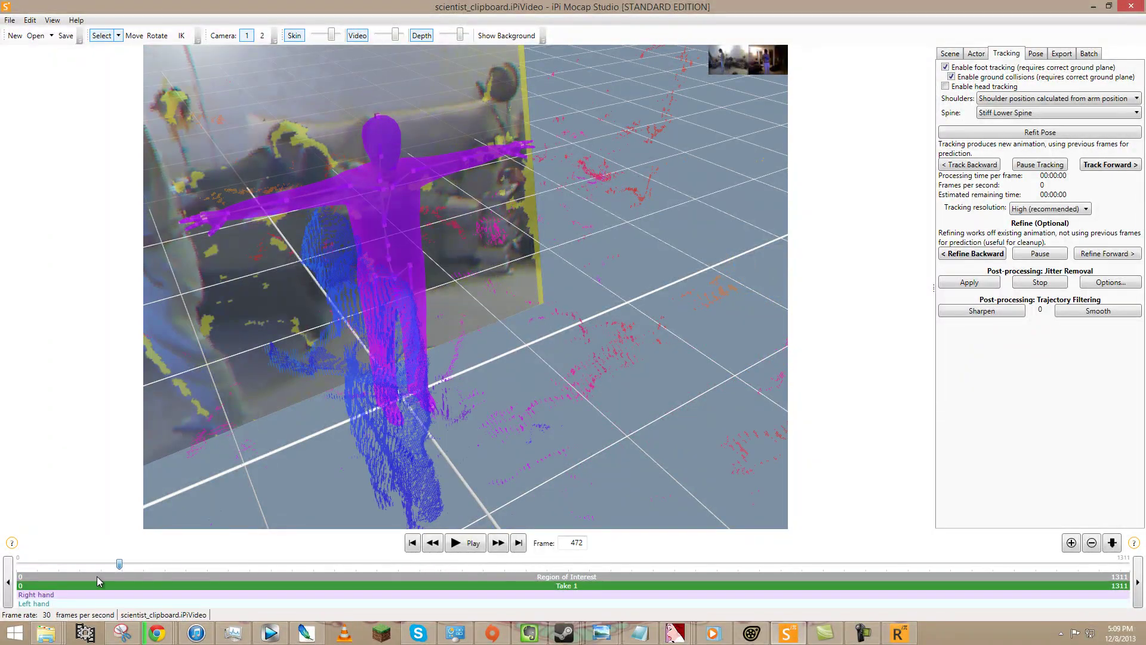
pyautogui.moveTo(96, 575); pyautogui.dragTo(116, 553)
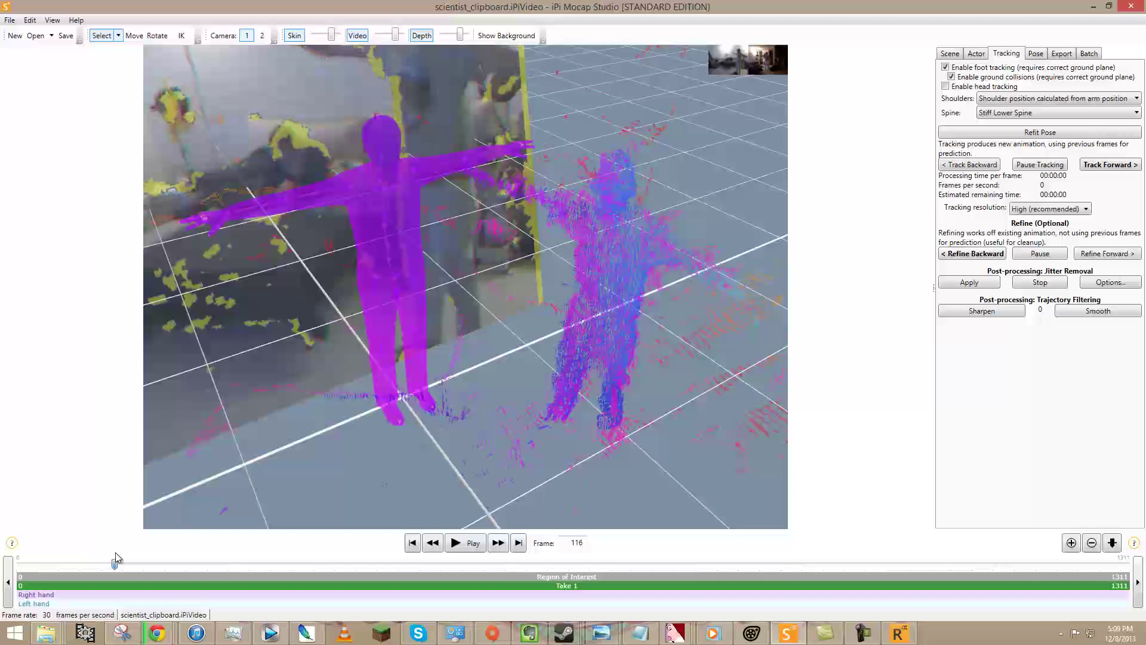
pyautogui.scroll(-5, 326, 380)
pyautogui.scroll(2, 326, 381)
pyautogui.press('space')
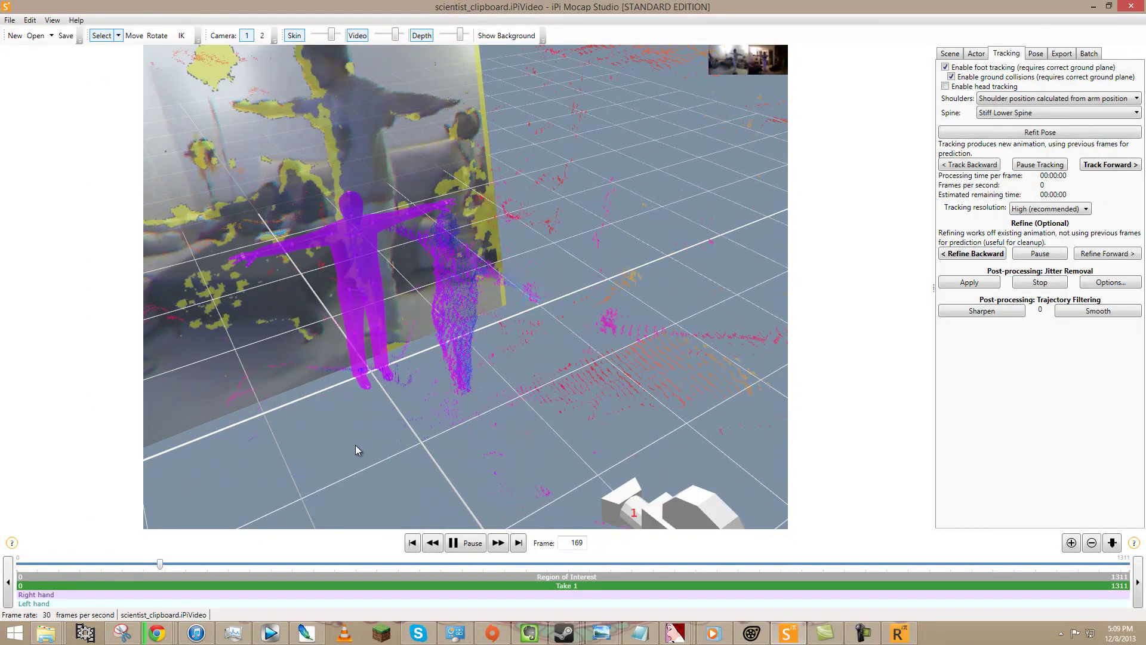
pyautogui.press('space')
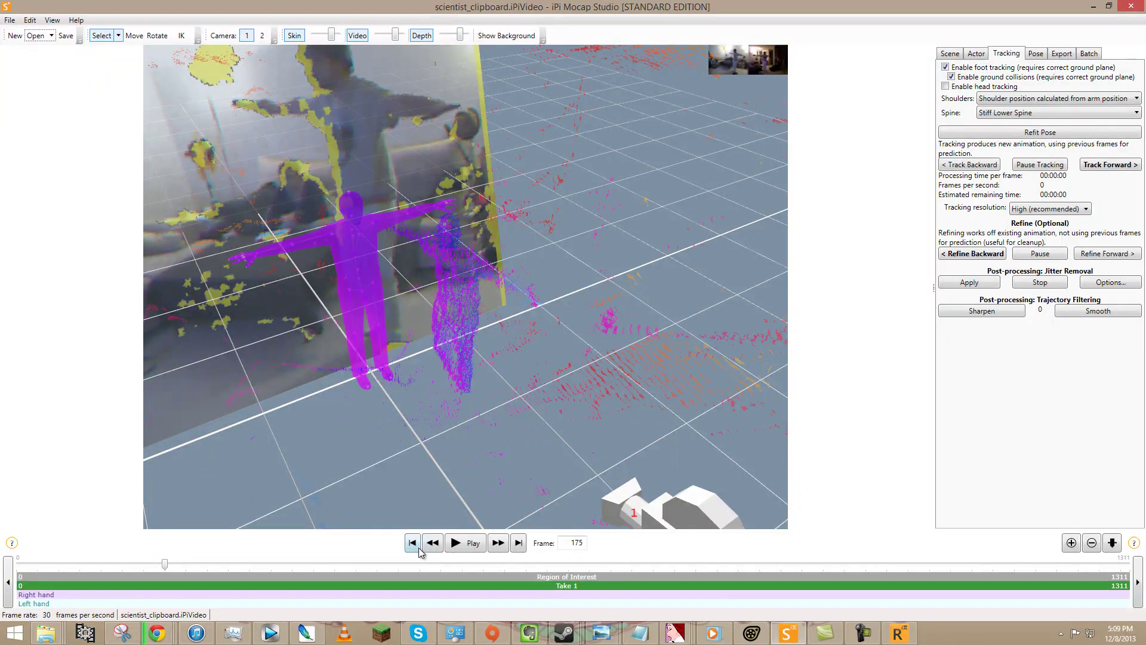
pyautogui.moveTo(166, 569); pyautogui.dragTo(160, 568)
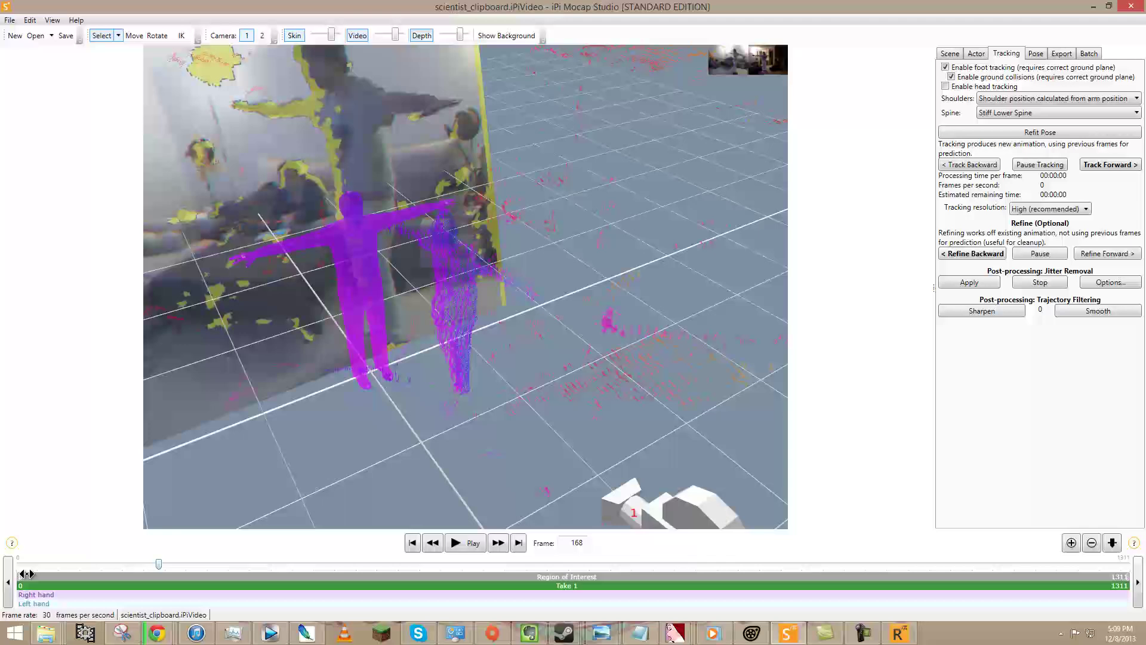
# Step: Trim the region of interest to frames 168–641
pyautogui.moveTo(21, 574); pyautogui.dragTo(165, 574)
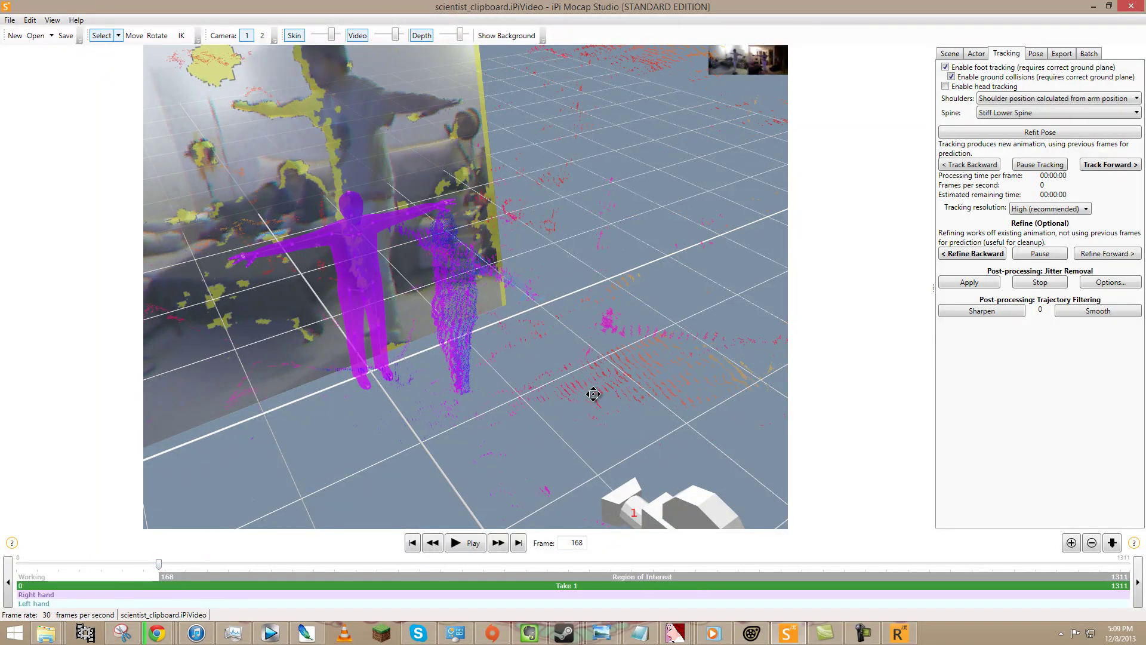
pyautogui.moveTo(592, 394); pyautogui.dragTo(674, 427, button='middle')
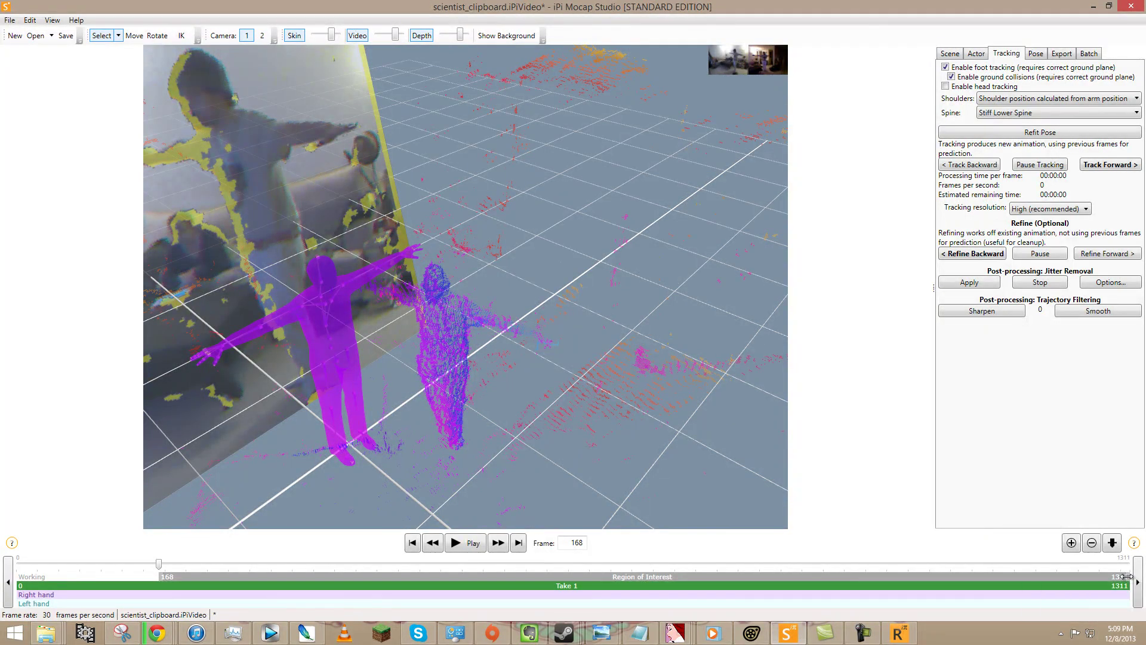
pyautogui.moveTo(1086, 576); pyautogui.dragTo(1079, 576)
pyautogui.moveTo(1002, 578); pyautogui.dragTo(560, 586)
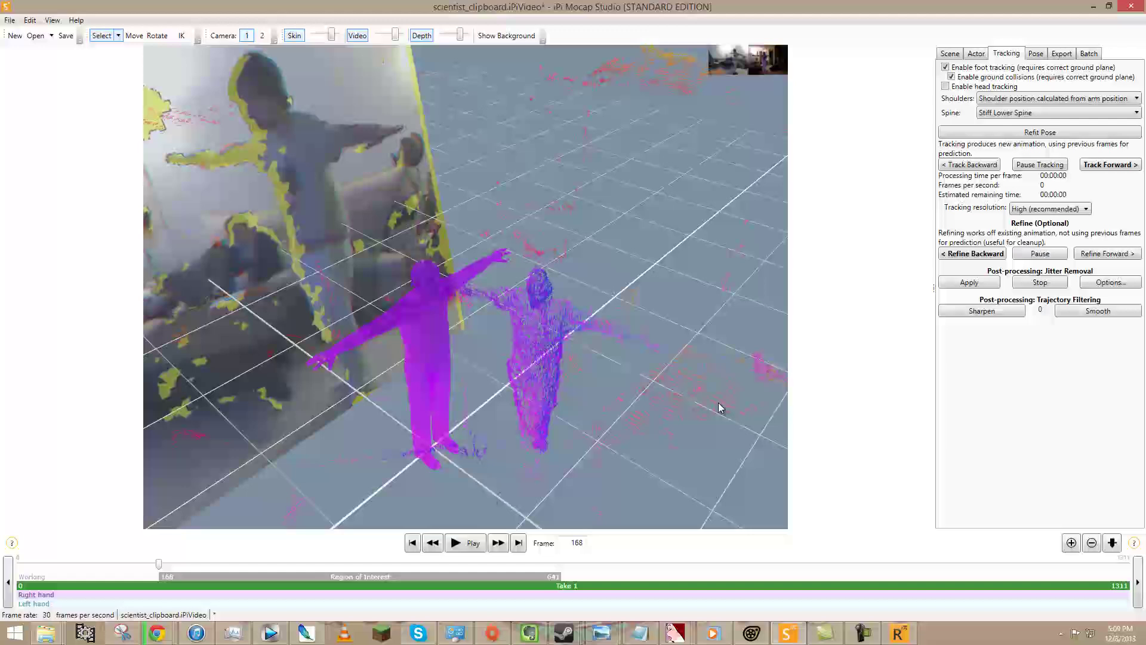
# Step: Rotate the actor model to face the same way as the depth point cloud and move it onto the cloud
pyautogui.scroll(-5, 672, 418)
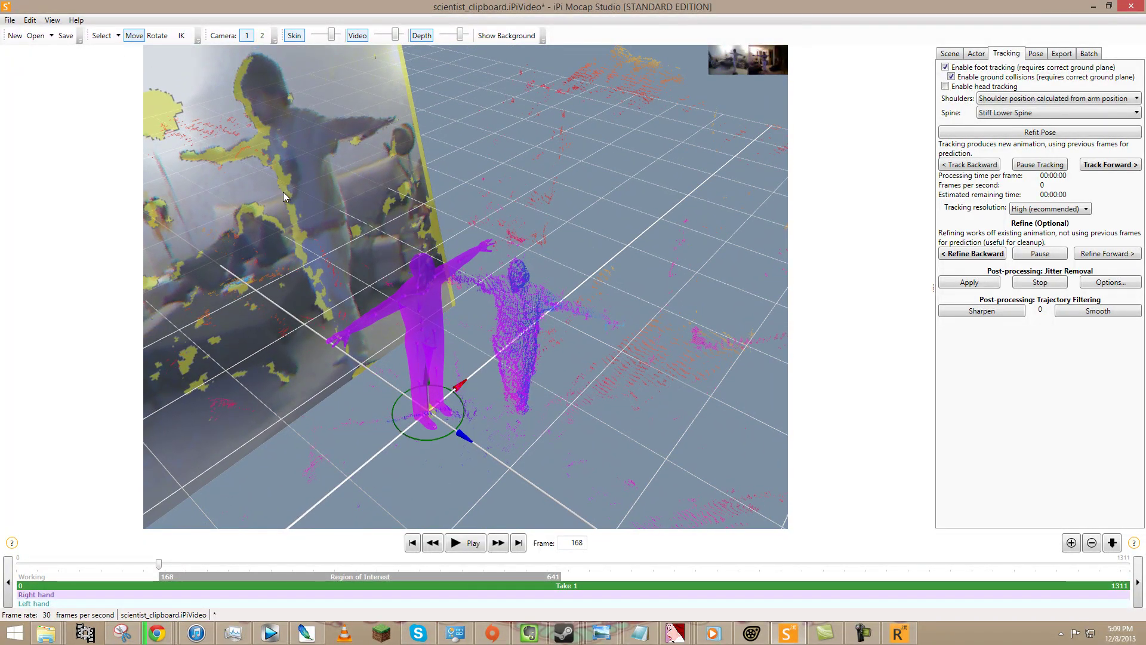
pyautogui.moveTo(447, 436); pyautogui.dragTo(408, 439)
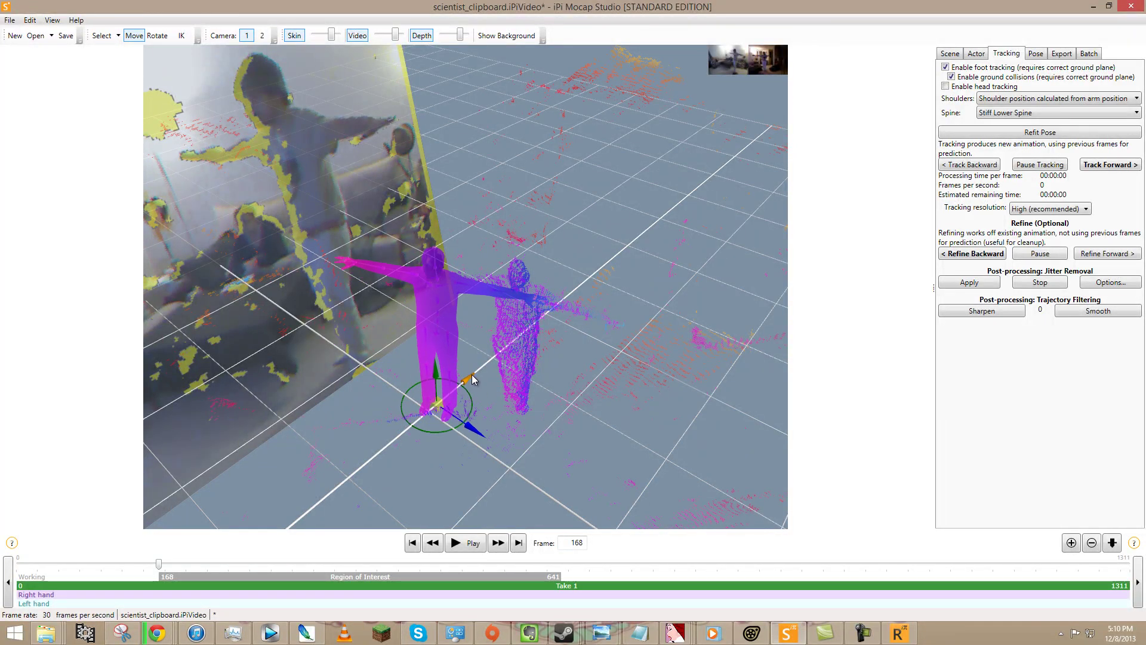
pyautogui.moveTo(474, 425); pyautogui.dragTo(554, 442)
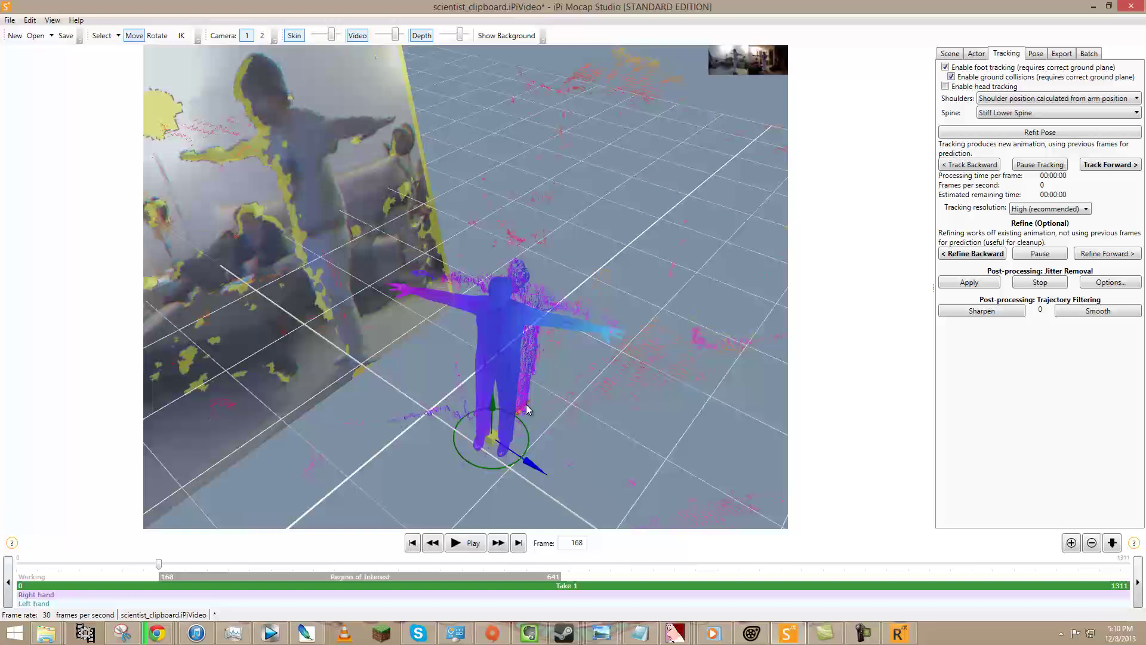
pyautogui.moveTo(526, 404); pyautogui.dragTo(566, 336)
# Step: Viewed from above, adjust the actor model's rotation and position so its body lines up with the point cloud
pyautogui.moveTo(609, 291); pyautogui.dragTo(599, 361, button='middle')
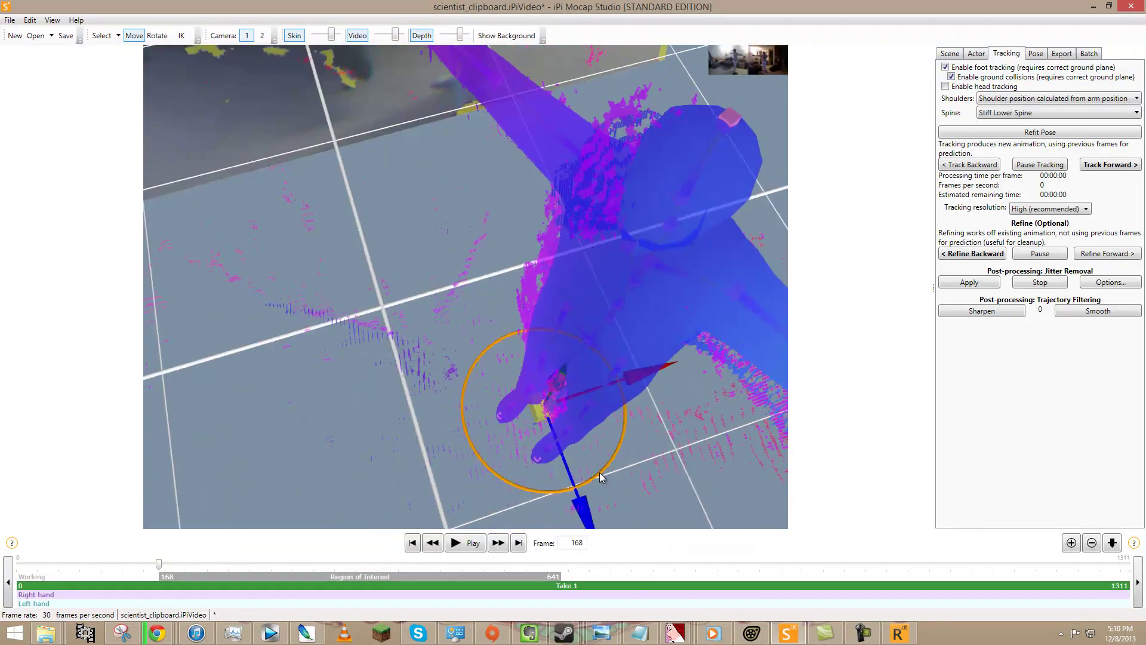
pyautogui.moveTo(599, 473); pyautogui.dragTo(478, 403, button='middle')
pyautogui.moveTo(501, 486); pyautogui.dragTo(486, 471)
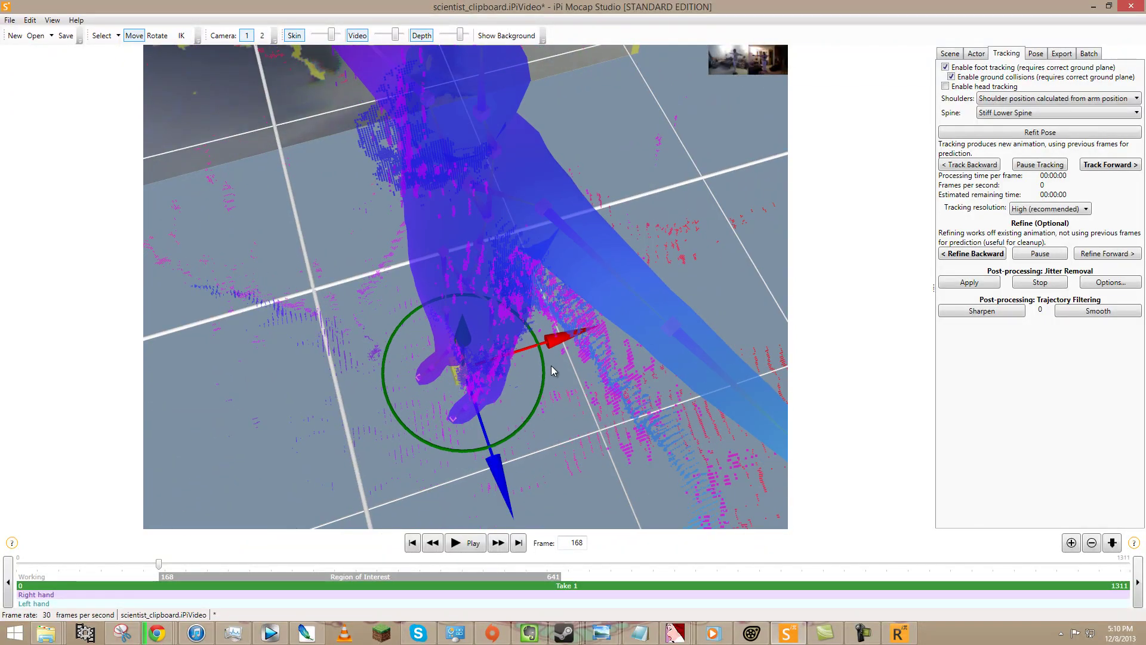
pyautogui.moveTo(554, 371); pyautogui.dragTo(535, 397)
pyautogui.moveTo(483, 475); pyautogui.dragTo(487, 485)
# Step: Fine-tune the actor model's rotation so its outstretched arms follow the arms of the point cloud
pyautogui.moveTo(509, 460); pyautogui.dragTo(590, 467, button='right')
pyautogui.scroll(-4, 557, 343)
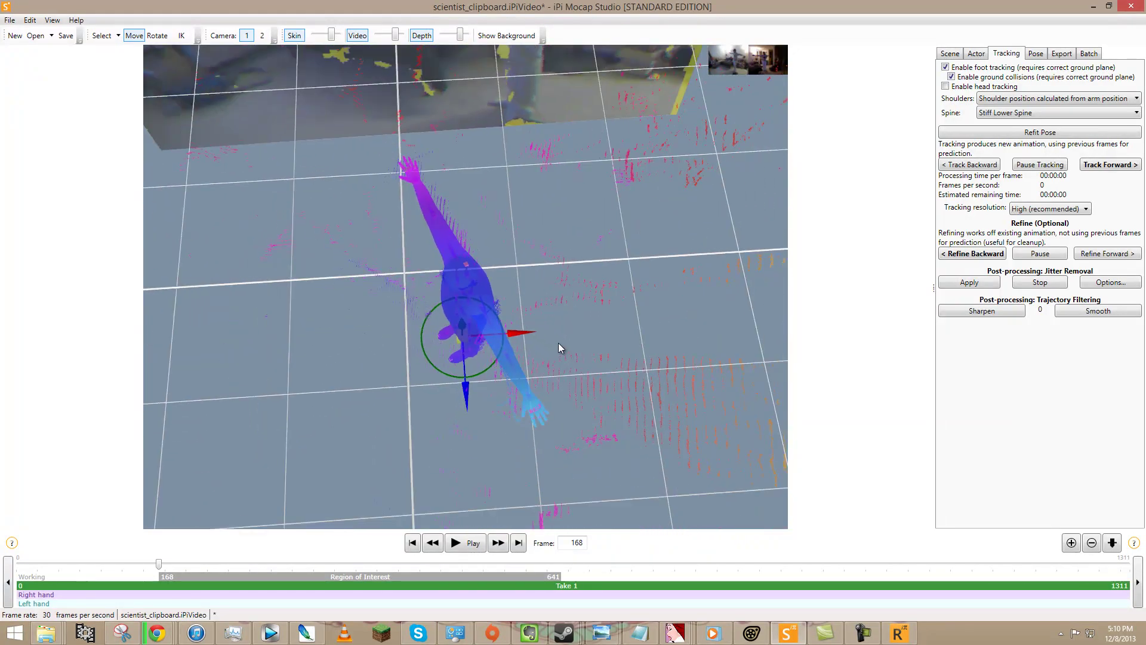
pyautogui.scroll(2, 557, 343)
pyautogui.moveTo(568, 381); pyautogui.dragTo(549, 353, button='right')
pyautogui.moveTo(549, 353); pyautogui.dragTo(567, 338, button='middle')
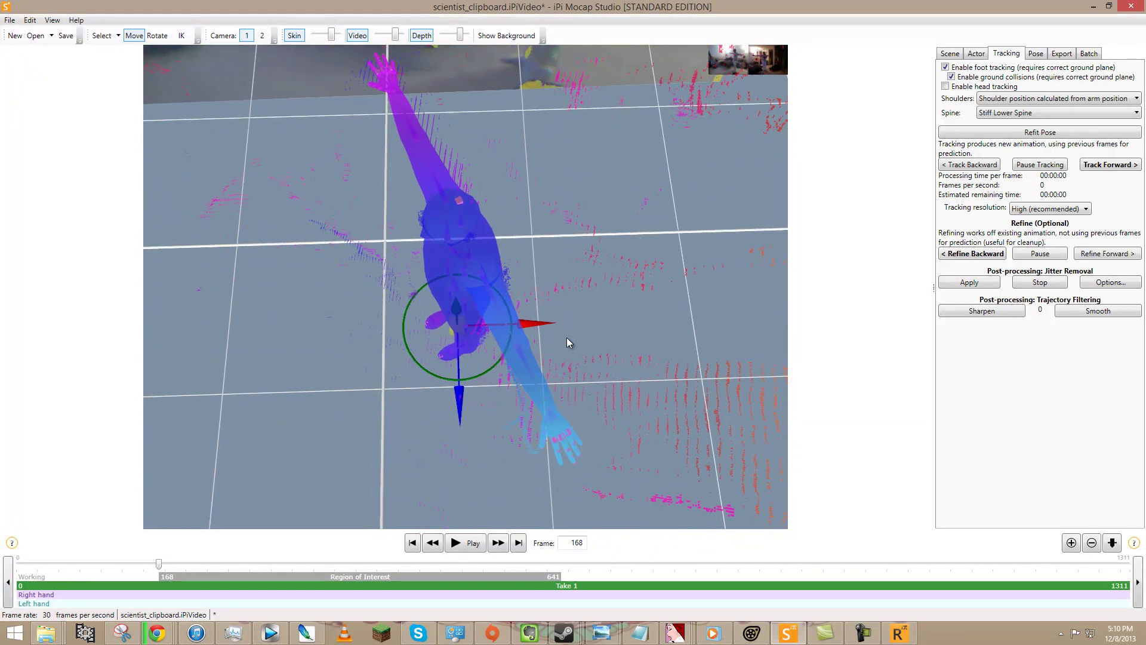
pyautogui.moveTo(476, 379)
pyautogui.mouseDown()
pyautogui.moveTo(495, 363)
pyautogui.moveTo(470, 378)
pyautogui.mouseUp()
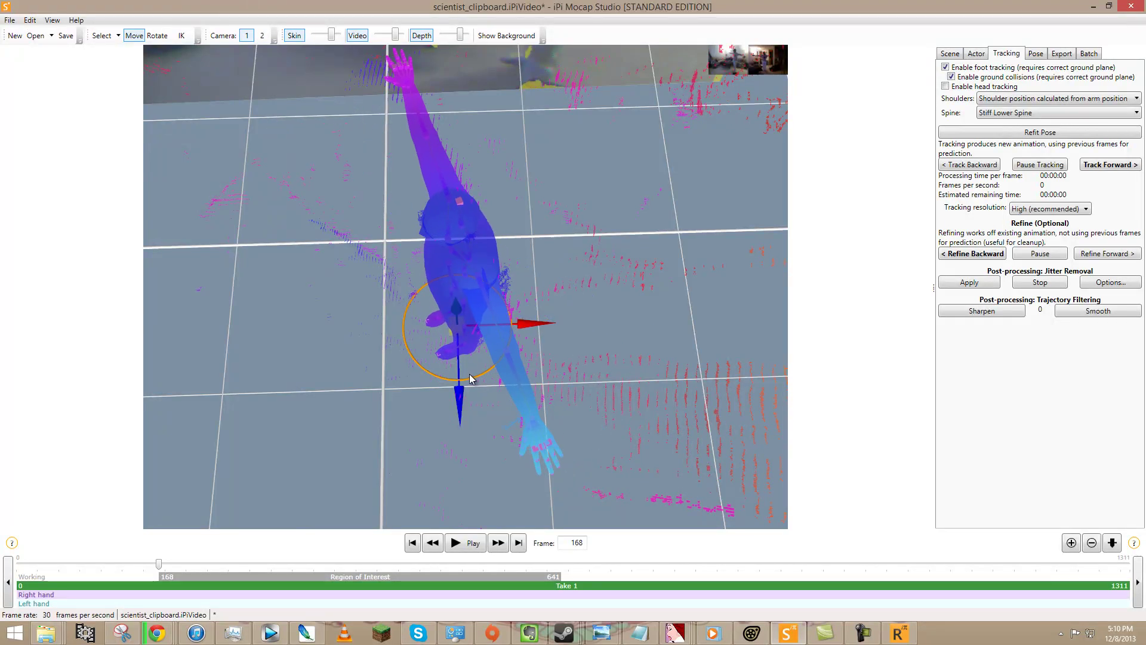
# Step: Use IK to shift the model's right hand sideways onto the point cloud's hand
pyautogui.click(182, 37)
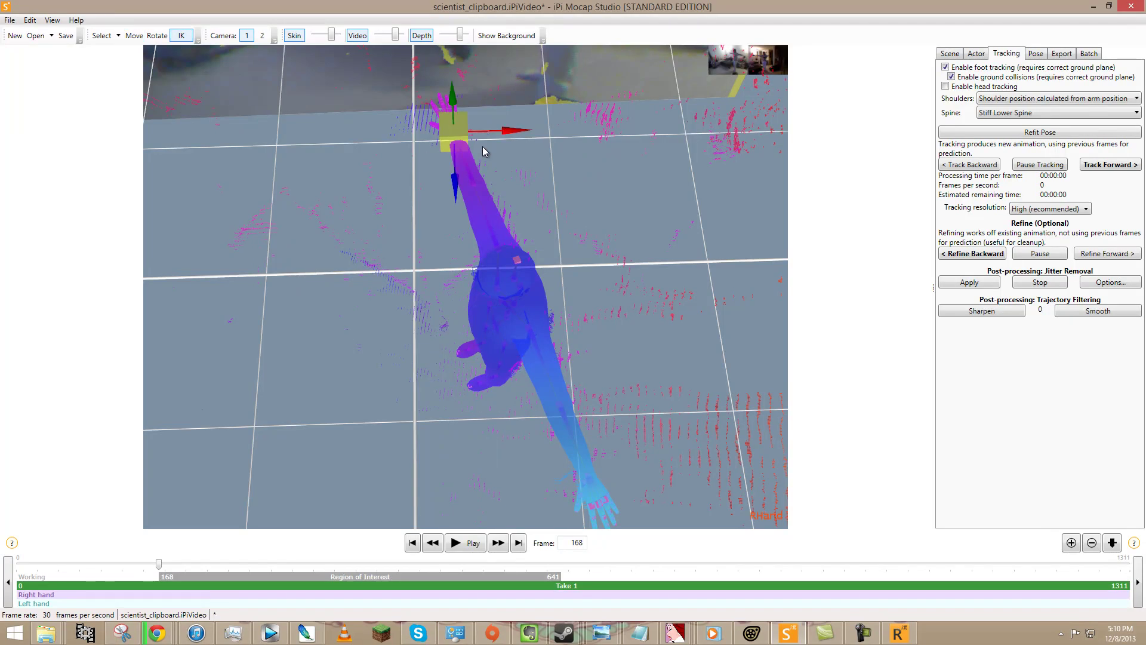
pyautogui.moveTo(511, 135); pyautogui.dragTo(500, 136)
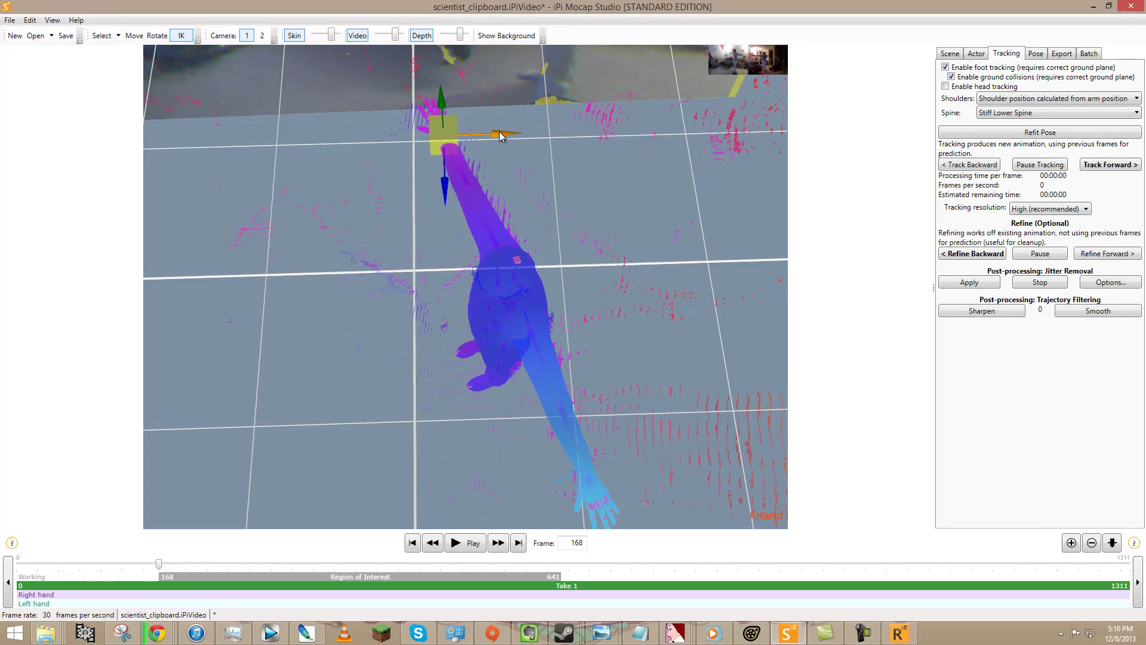
# Step: Nudge the whole actor model with the Move tool to center it on the point cloud, checking from above and behind
pyautogui.click(132, 37)
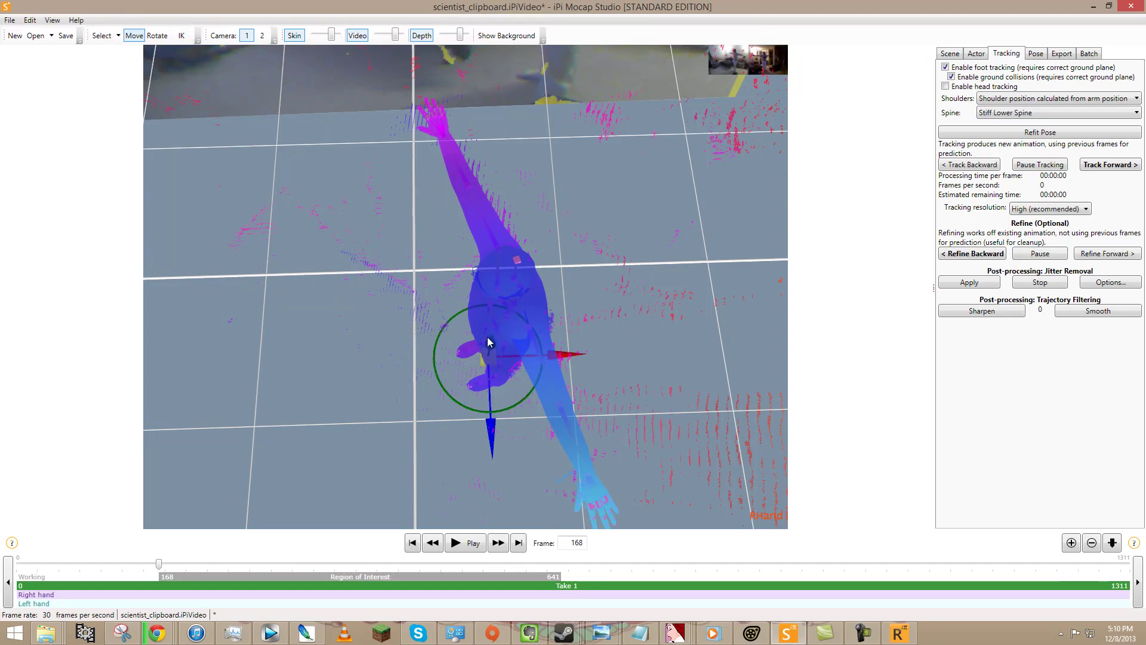
pyautogui.moveTo(555, 356); pyautogui.dragTo(561, 354)
pyautogui.moveTo(440, 385); pyautogui.dragTo(463, 247, button='right')
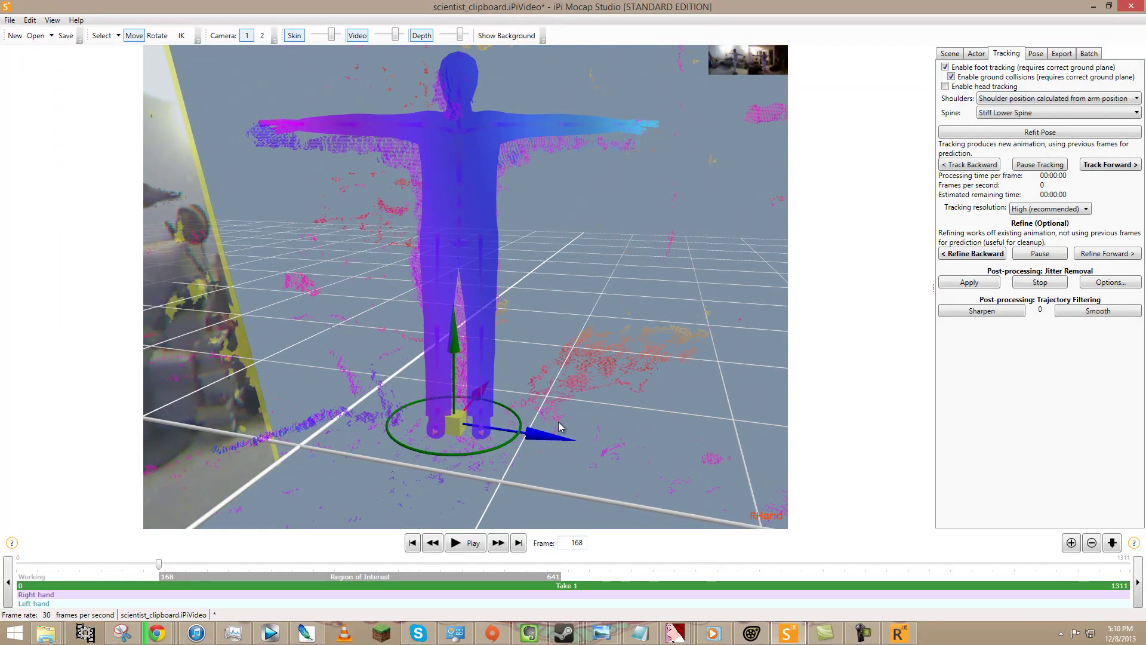
pyautogui.moveTo(547, 439); pyautogui.dragTo(544, 439)
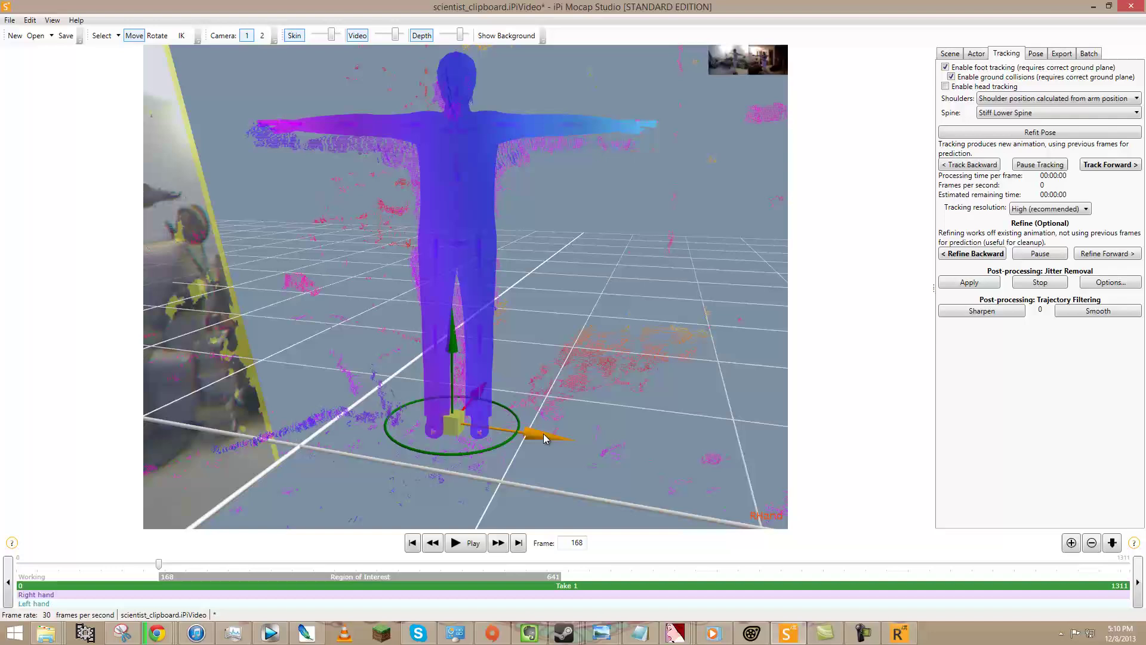
# Step: Set the actor's height to 1.8 meters and move the model vertically so its head, arms and feet match the point cloud
pyautogui.click(1055, 56)
pyautogui.click(1043, 54)
pyautogui.click(981, 56)
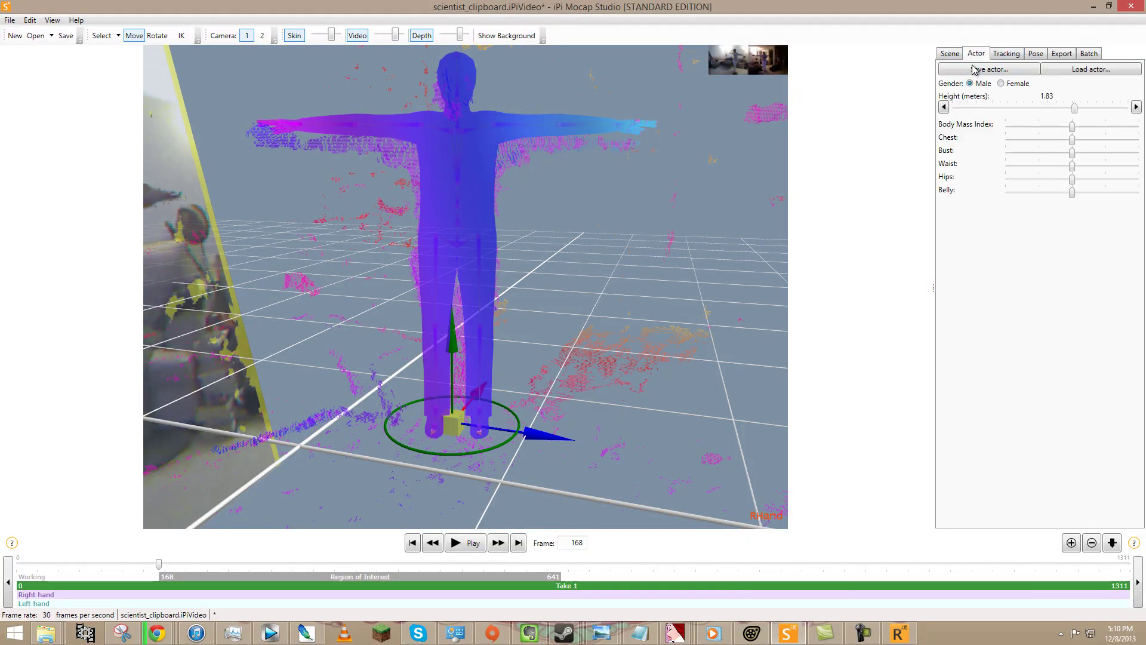
pyautogui.click(944, 107)
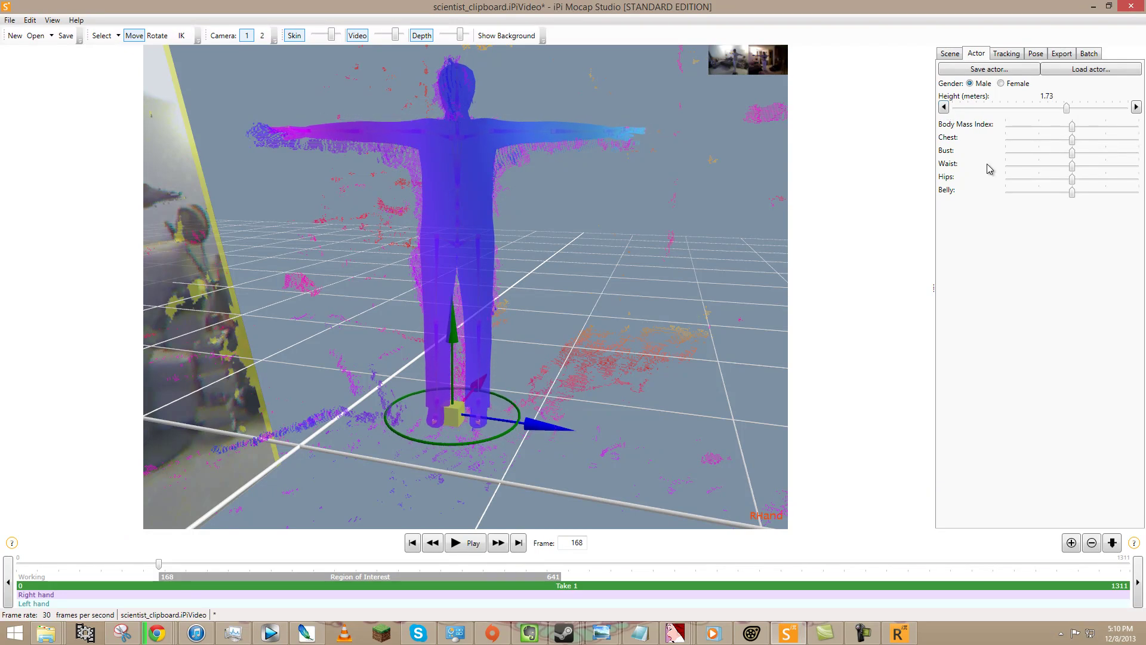
pyautogui.click(1136, 107)
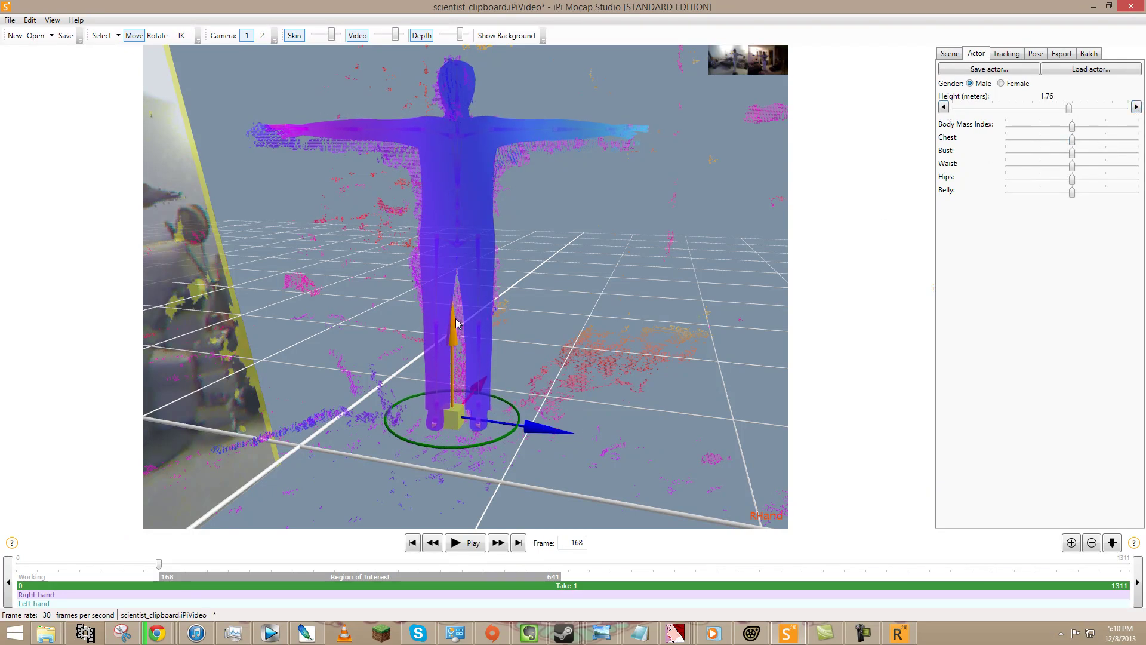
pyautogui.moveTo(451, 327); pyautogui.dragTo(452, 338)
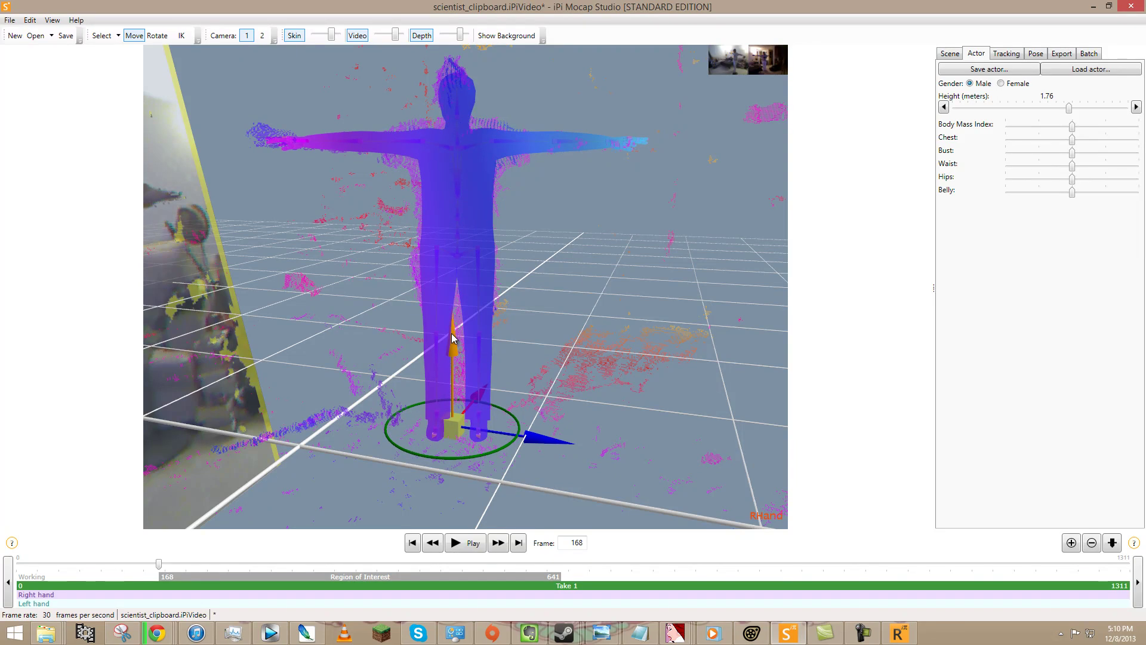
pyautogui.click(1135, 107)
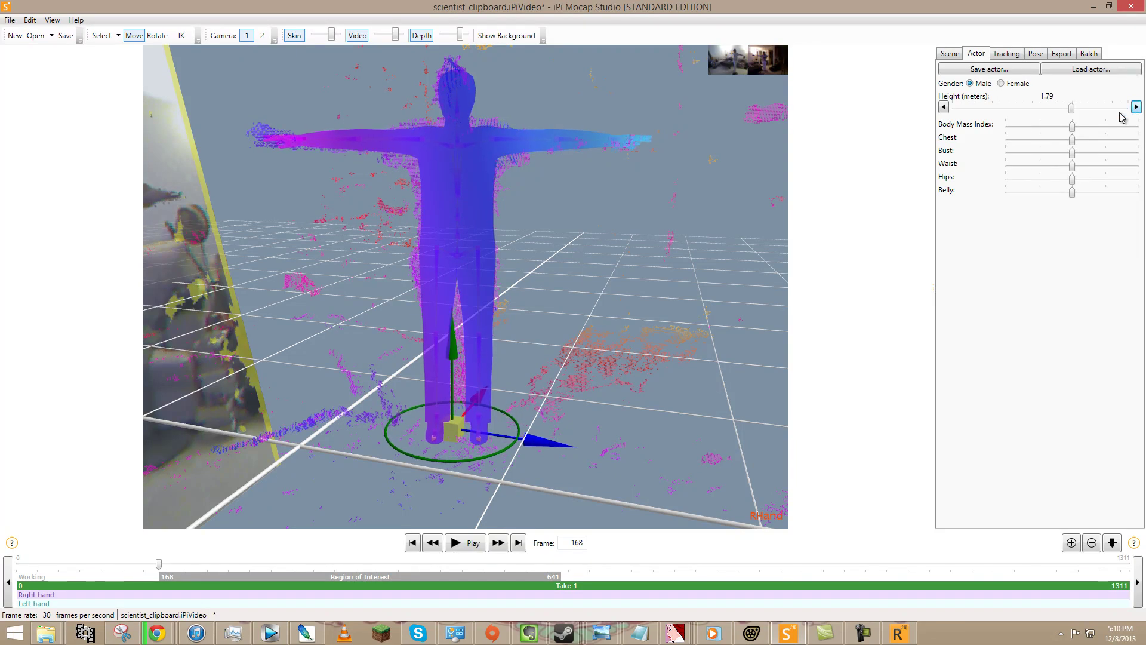
pyautogui.click(1136, 107)
pyautogui.moveTo(453, 364); pyautogui.dragTo(452, 351)
# Step: Activate IK and inspect the resized actor model's fit to the point cloud from above and from the side
pyautogui.moveTo(538, 178); pyautogui.dragTo(563, 220)
pyautogui.click(181, 36)
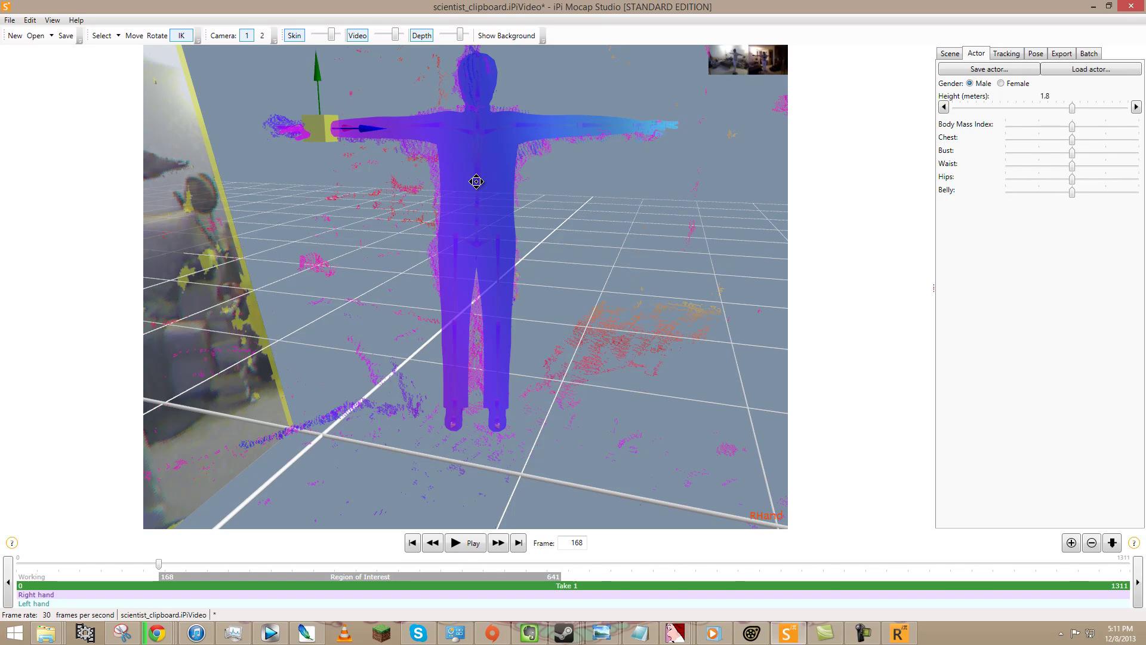
pyautogui.moveTo(477, 181); pyautogui.dragTo(575, 160)
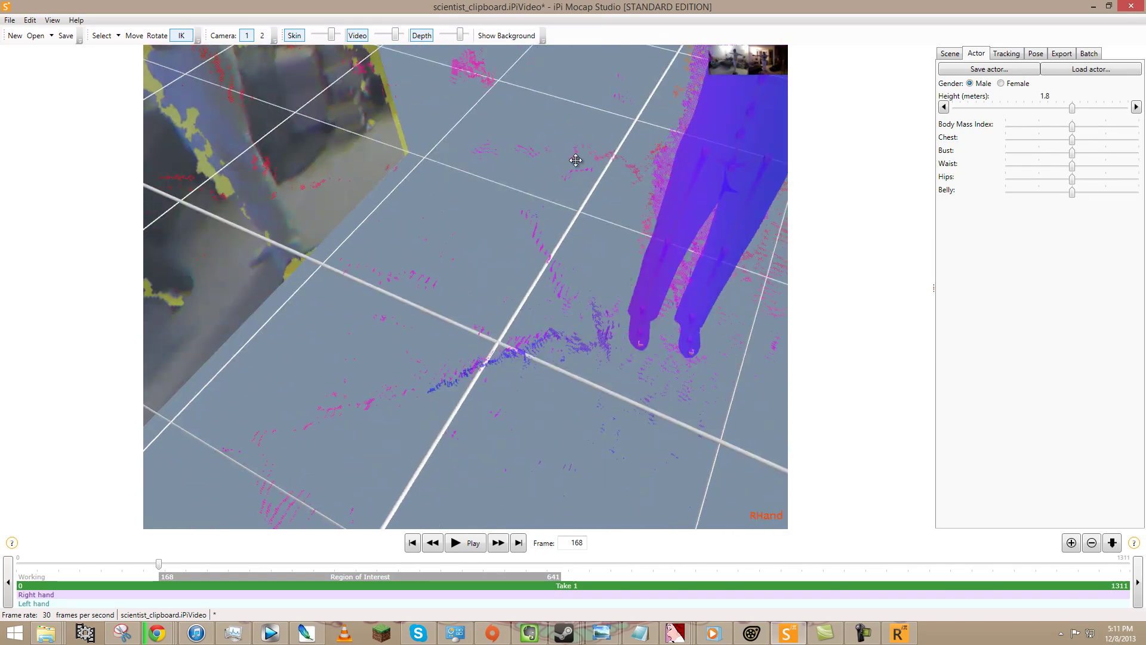
pyautogui.moveTo(575, 160); pyautogui.dragTo(513, 396, button='right')
pyautogui.moveTo(514, 394); pyautogui.dragTo(399, 202, button='middle')
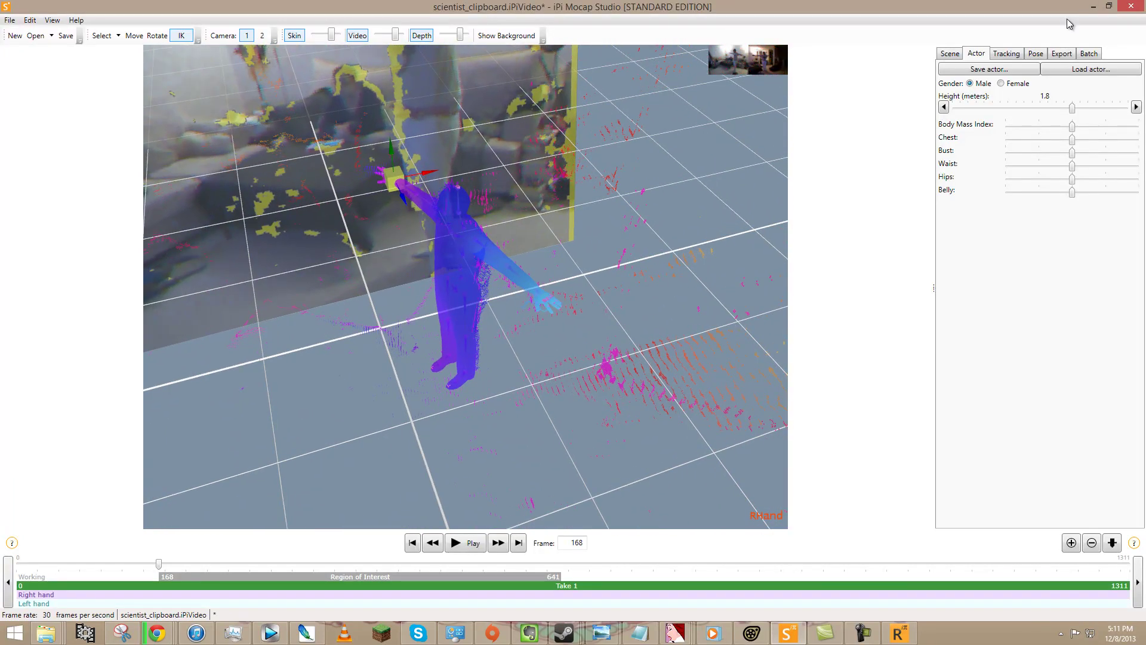
# Step: Enable head tracking and keep the spine option at Stiff Lower Spine in the tracking settings
pyautogui.click(1006, 54)
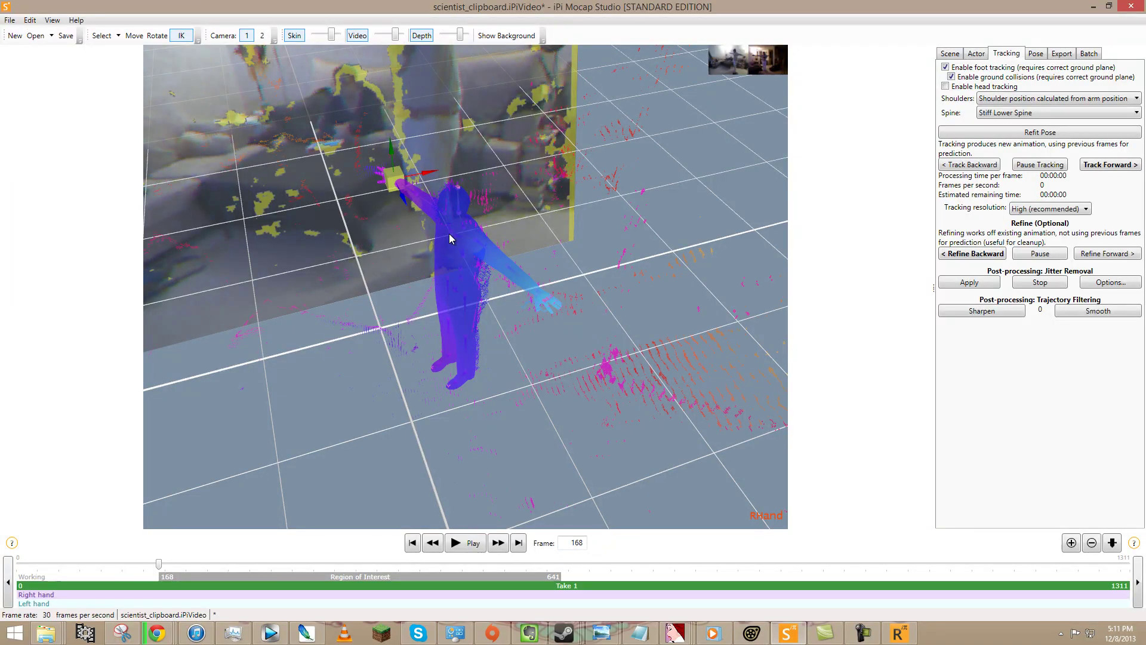
pyautogui.moveTo(705, 301); pyautogui.dragTo(428, 294, button='right')
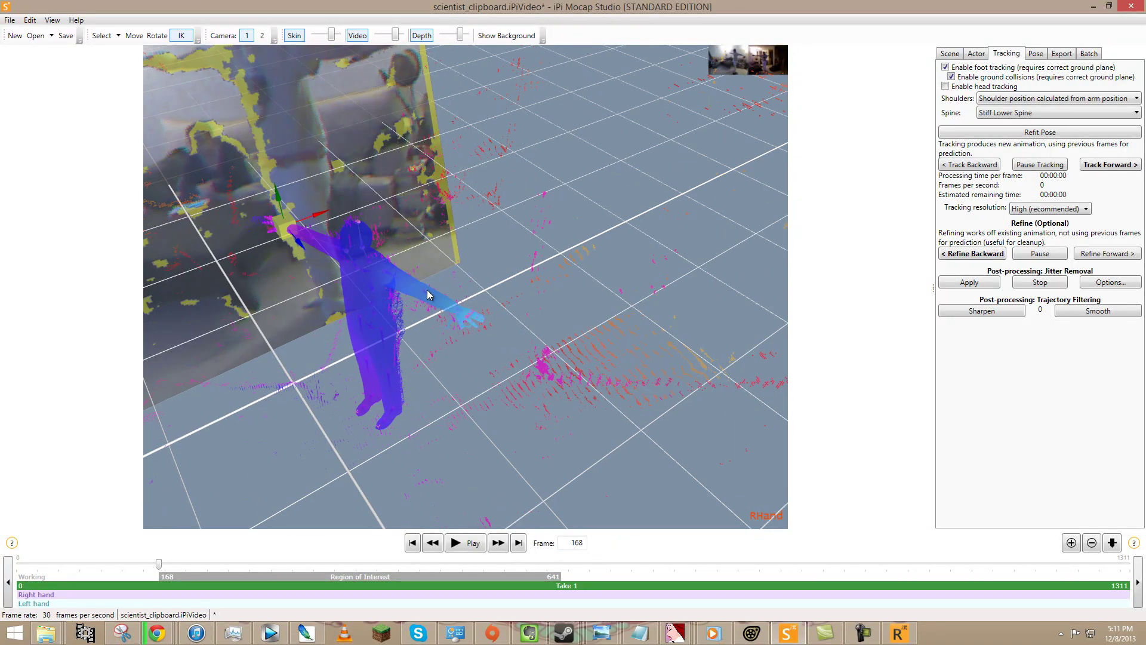
pyautogui.click(1003, 115)
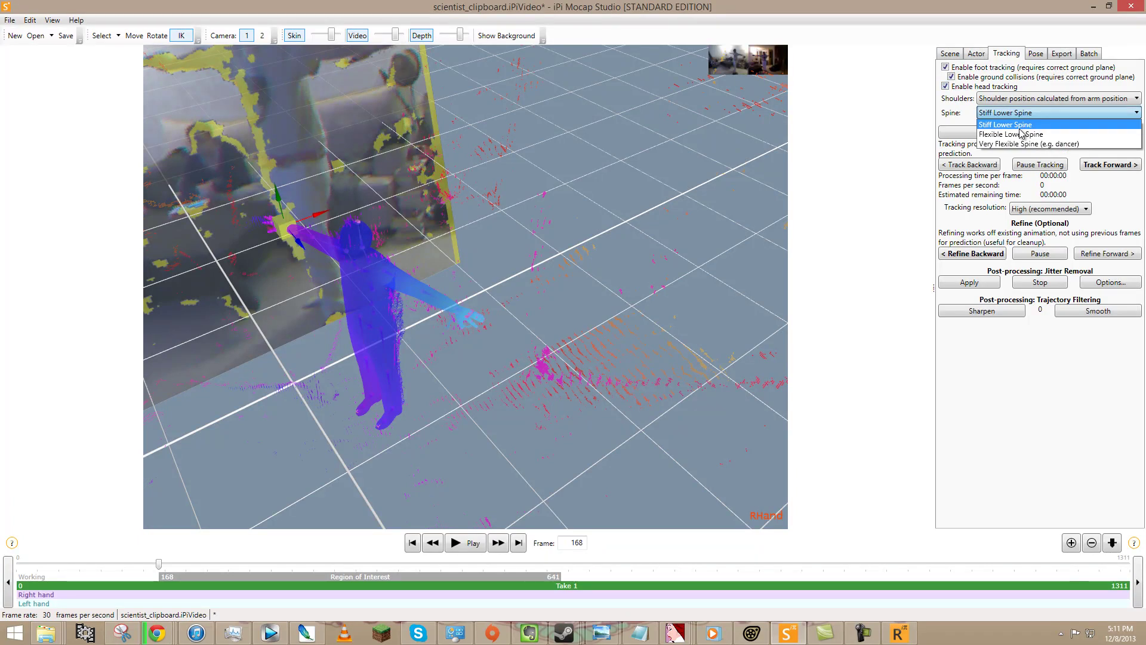
pyautogui.click(1020, 126)
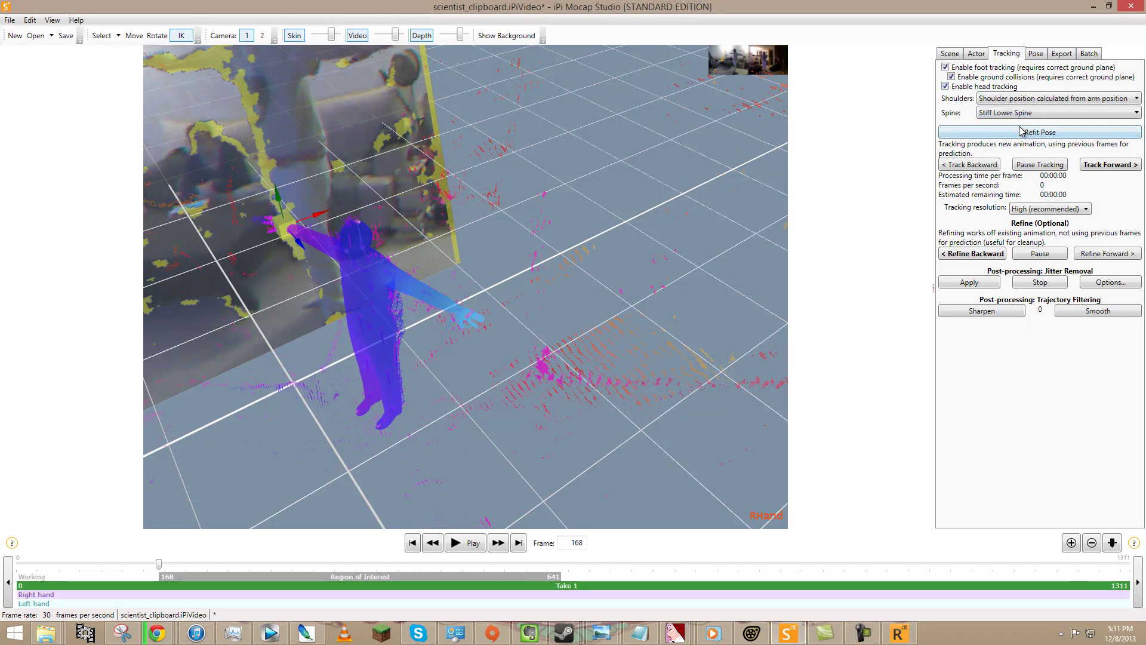
# Step: Track the motion forward from frame 168, watching the model follow the point cloud, and pause at frame 193
pyautogui.click(1090, 171)
pyautogui.moveTo(448, 360); pyautogui.dragTo(456, 294, button='right')
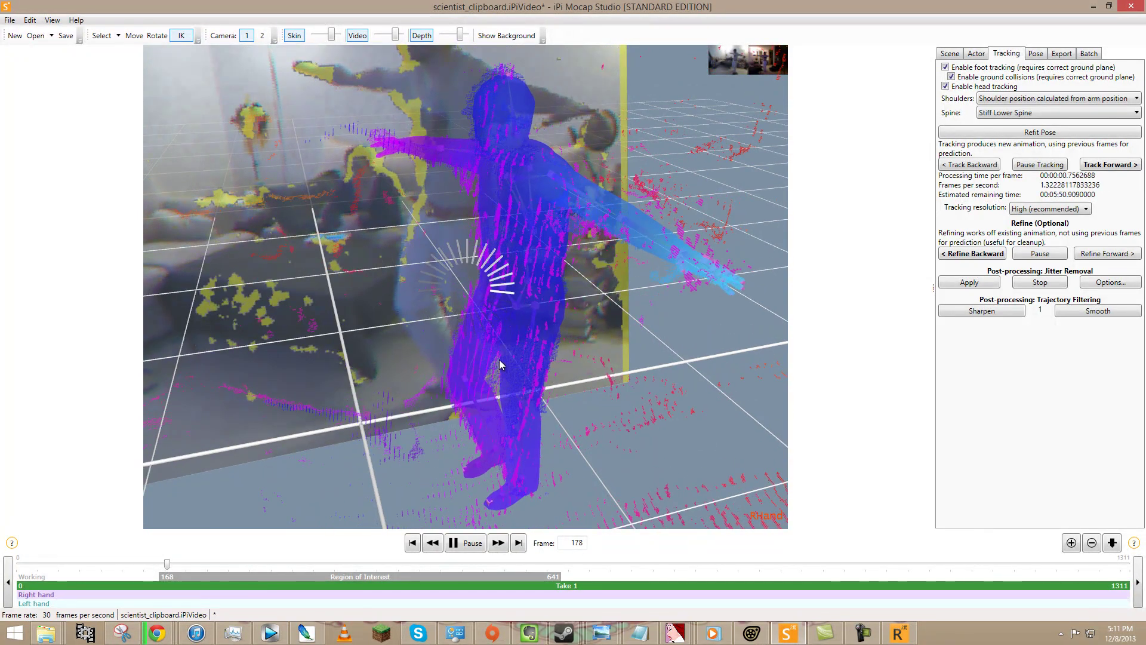
pyautogui.moveTo(499, 360); pyautogui.dragTo(417, 478, button='right')
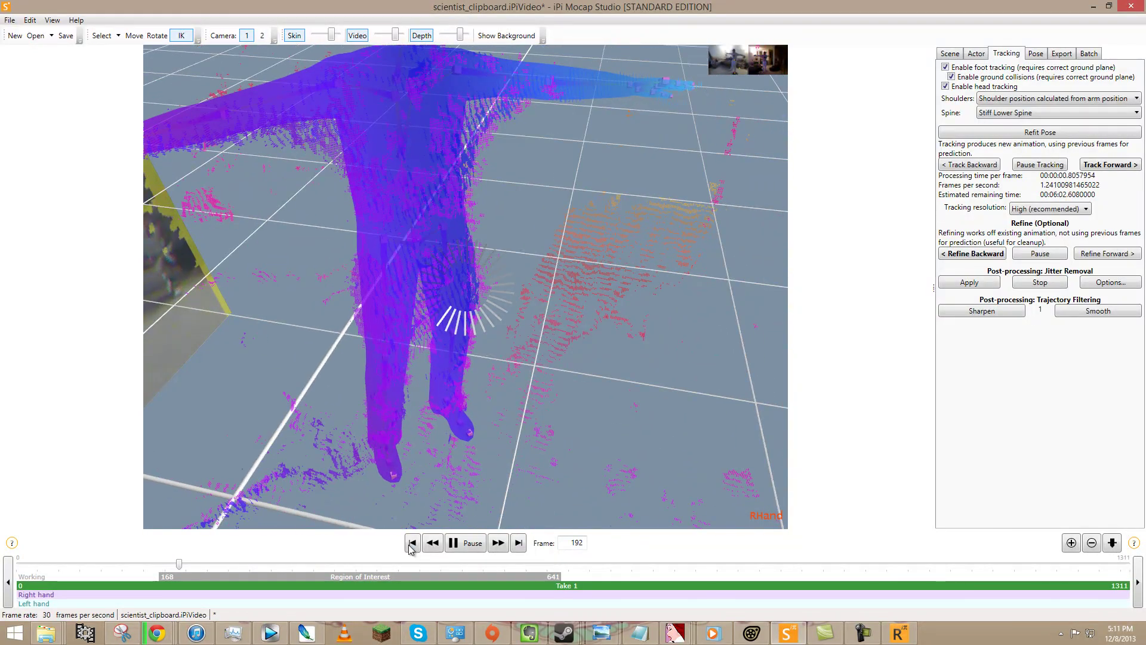
pyautogui.click(470, 549)
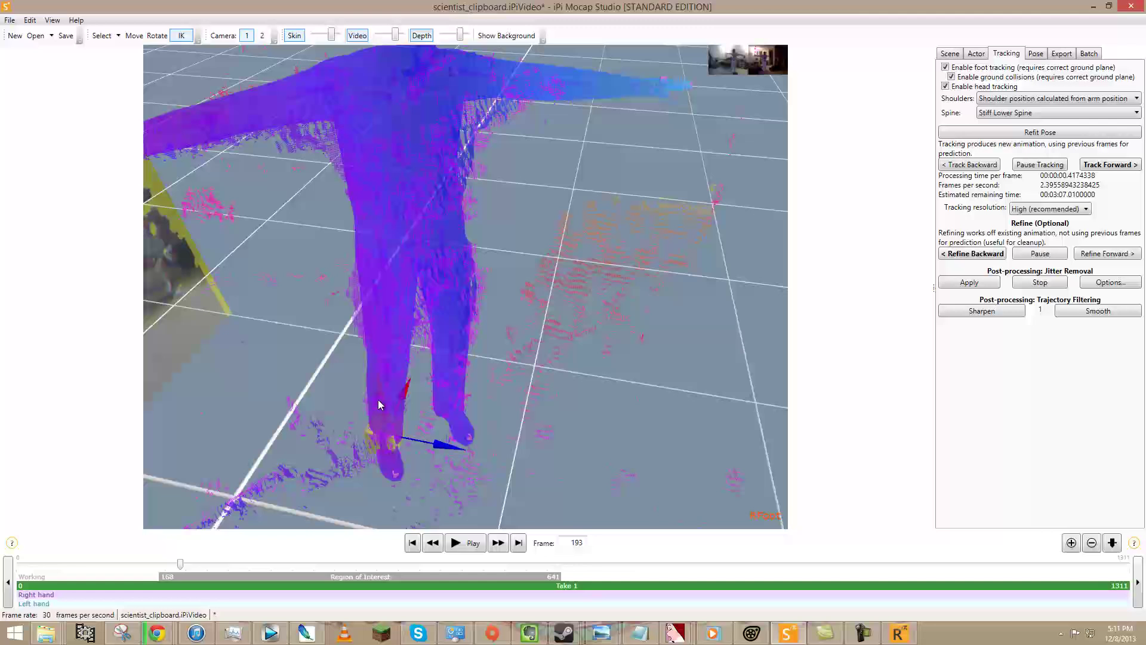
# Step: Pull the right foot sideways off the point cloud with IK at frame 193, track a few frames forward and return to frame 194
pyautogui.moveTo(436, 449); pyautogui.dragTo(367, 444)
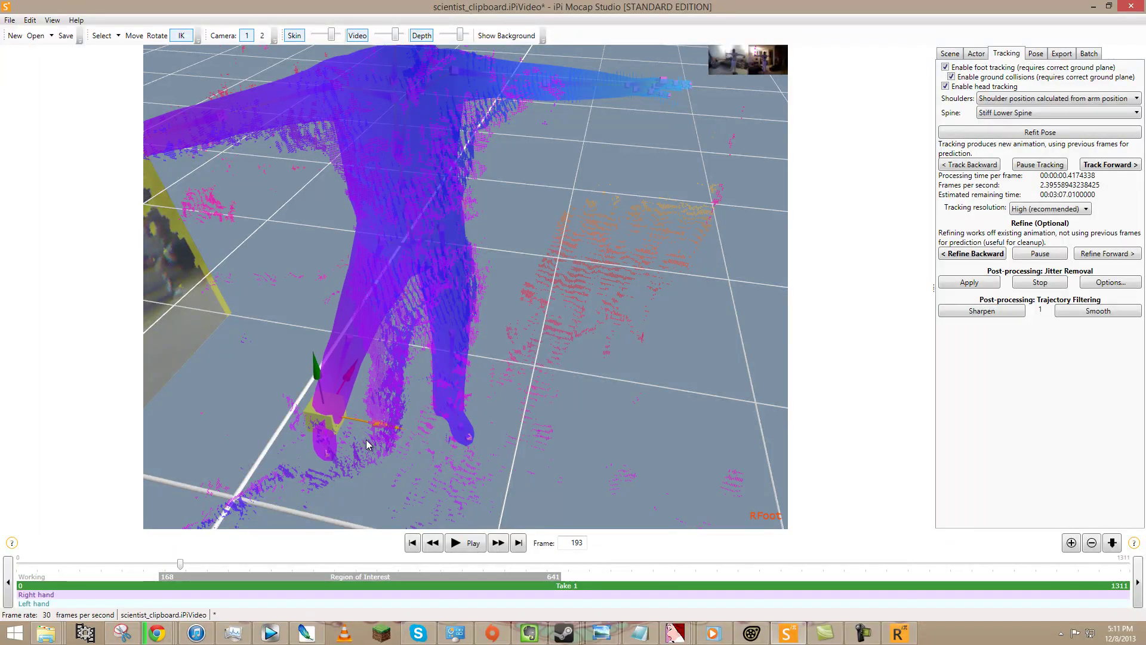
pyautogui.click(1124, 162)
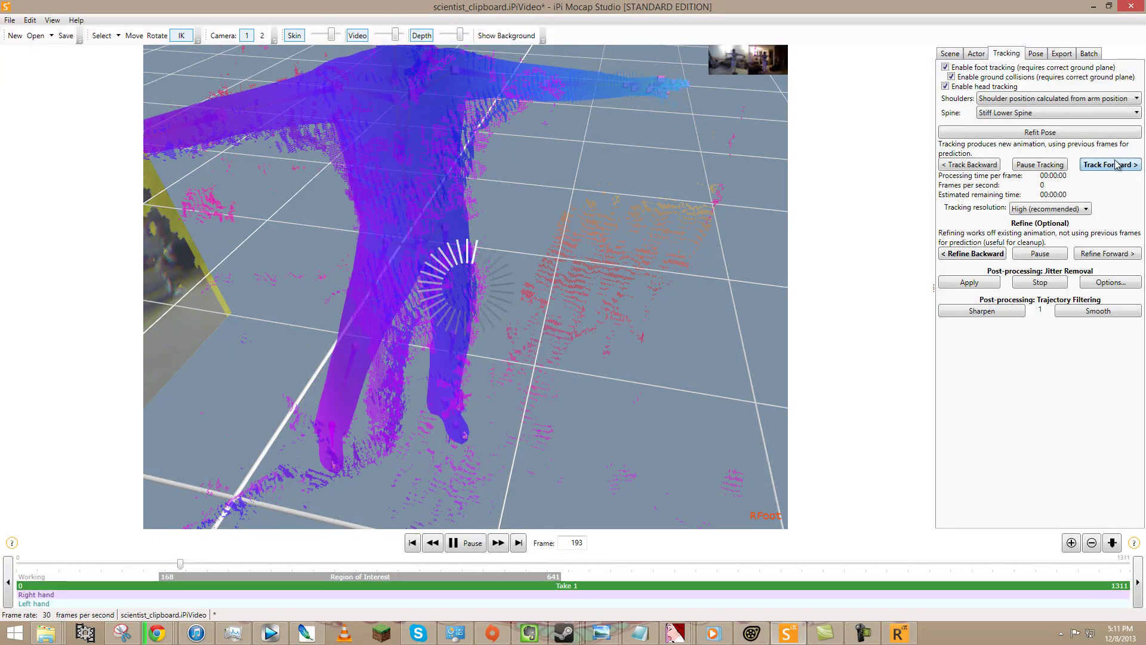
pyautogui.click(181, 571)
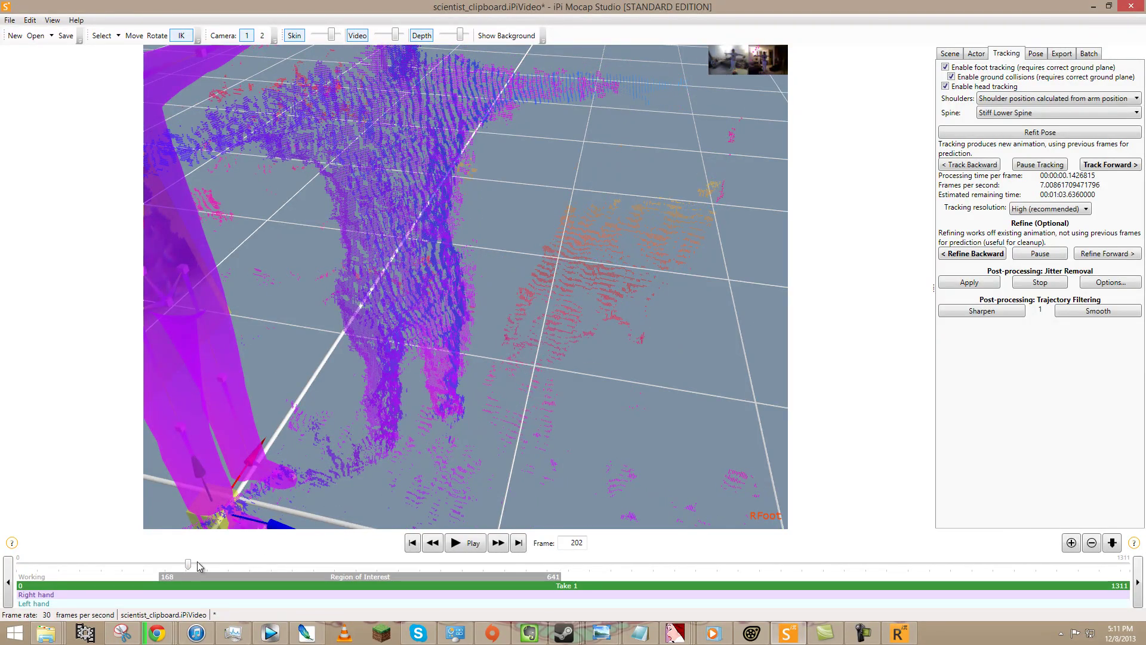
pyautogui.moveTo(188, 565); pyautogui.dragTo(182, 566)
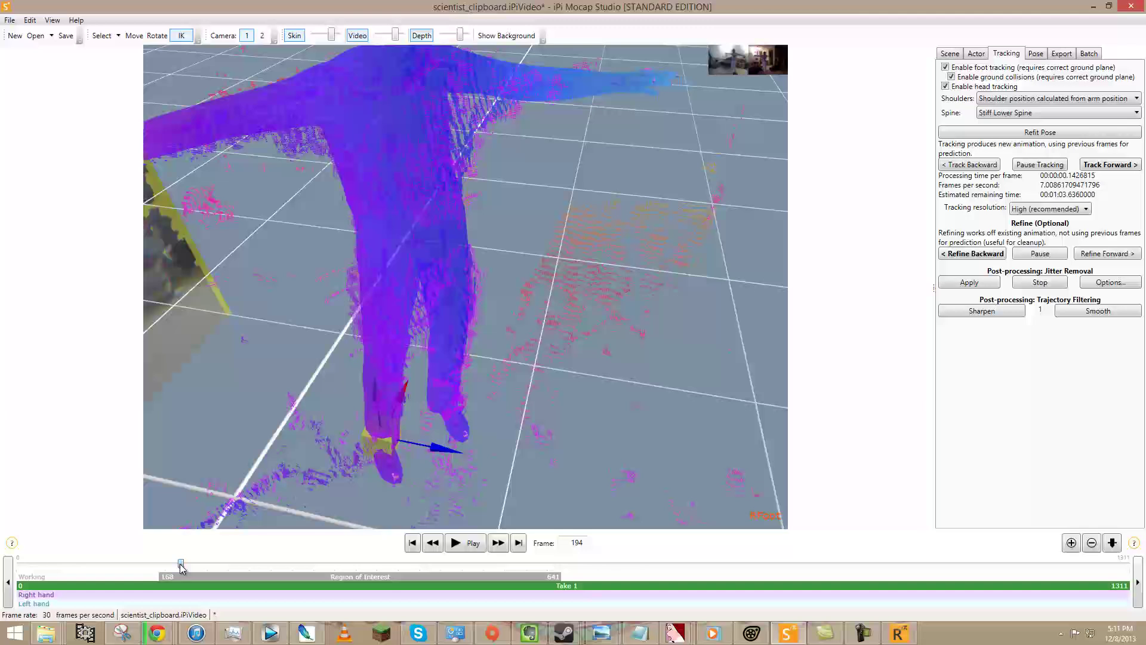
# Step: Adjust the model's right shoulder with the Rotate tool and scrub back to frame 189 to review the tracked arm
pyautogui.moveTo(773, 274); pyautogui.dragTo(411, 266, button='right')
pyautogui.moveTo(520, 242); pyautogui.dragTo(589, 299, button='middle')
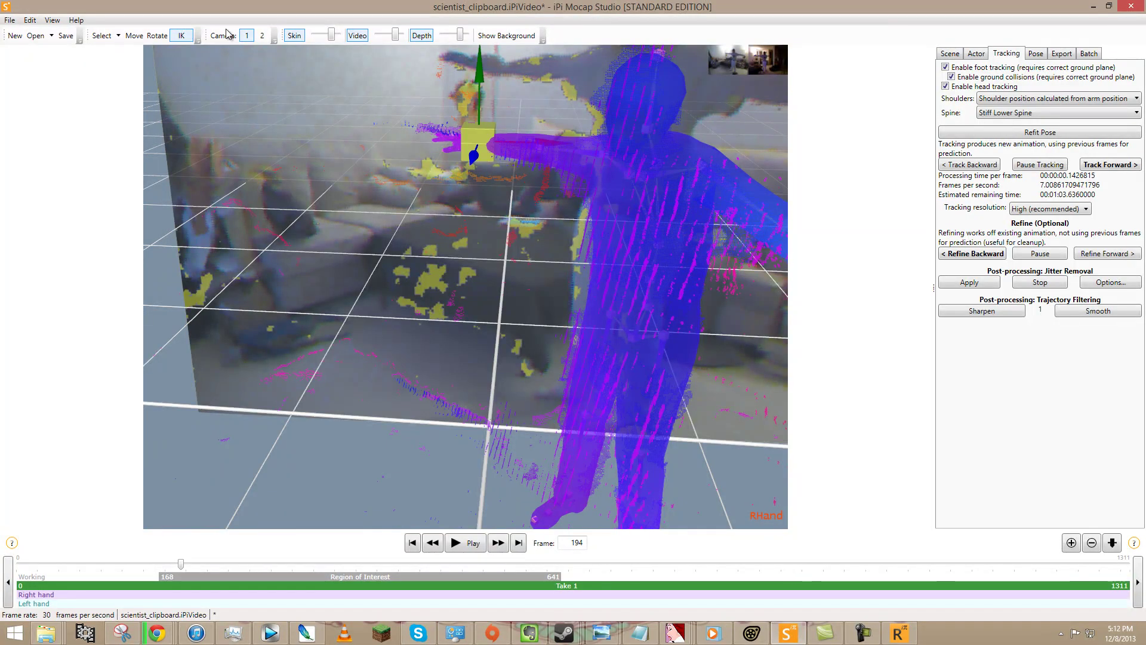
pyautogui.click(157, 35)
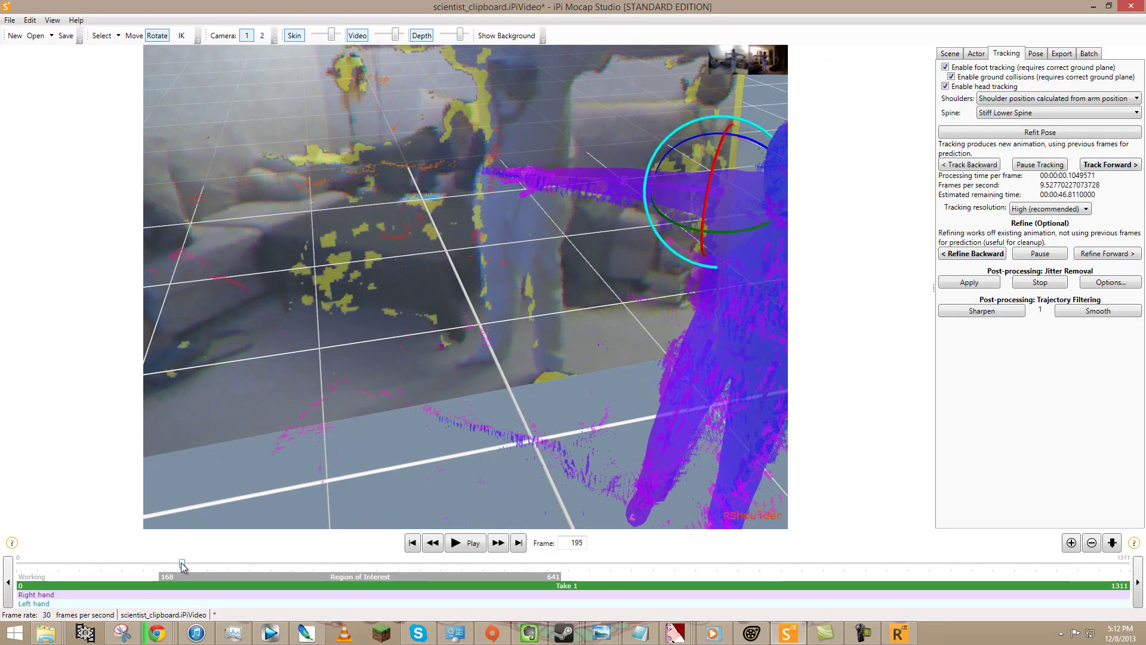
pyautogui.moveTo(182, 565); pyautogui.dragTo(177, 566)
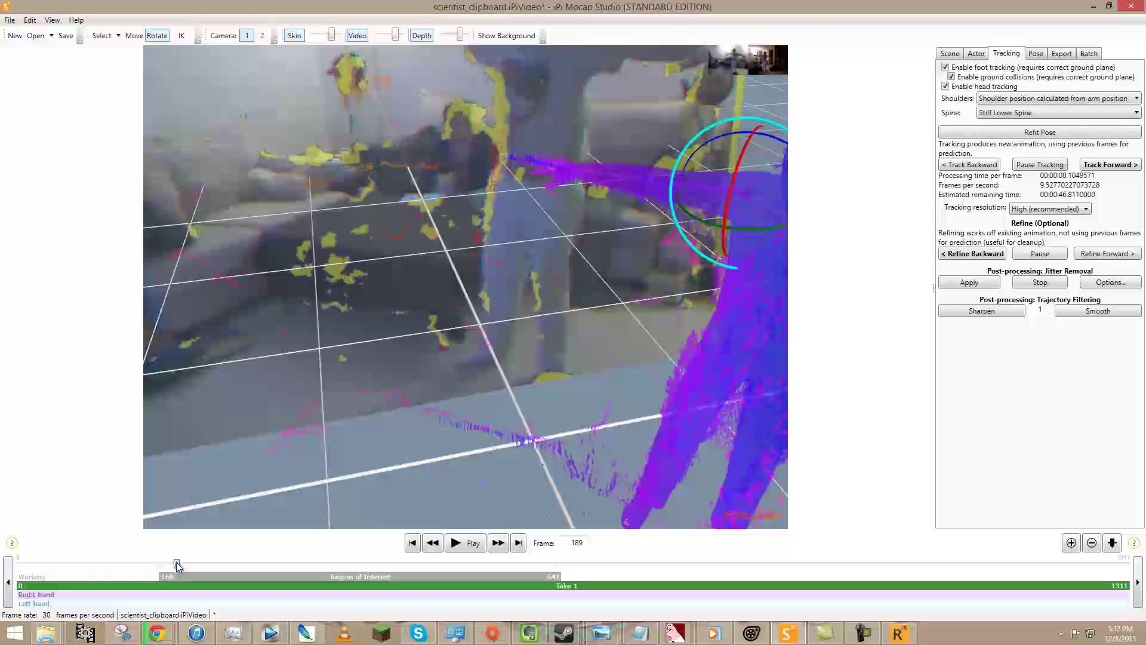
# Step: Return to frame 194, where the model still fits, and track forward to the end of the region of interest
pyautogui.click(1109, 171)
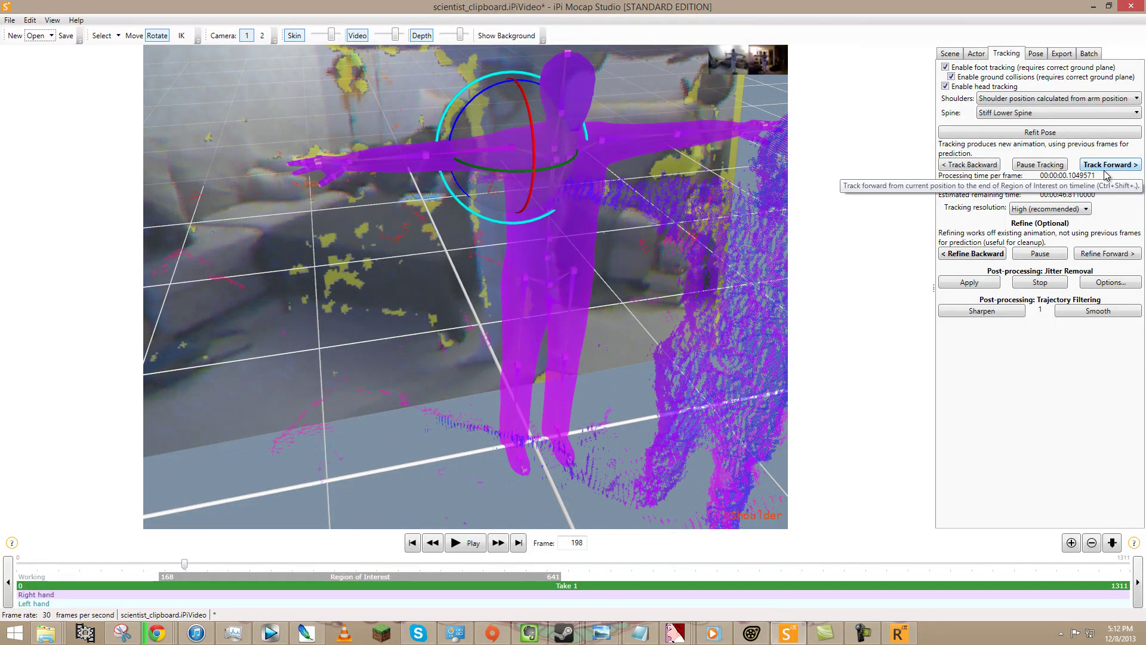
pyautogui.moveTo(185, 568); pyautogui.dragTo(182, 567)
pyautogui.moveTo(650, 336); pyautogui.dragTo(468, 322, button='right')
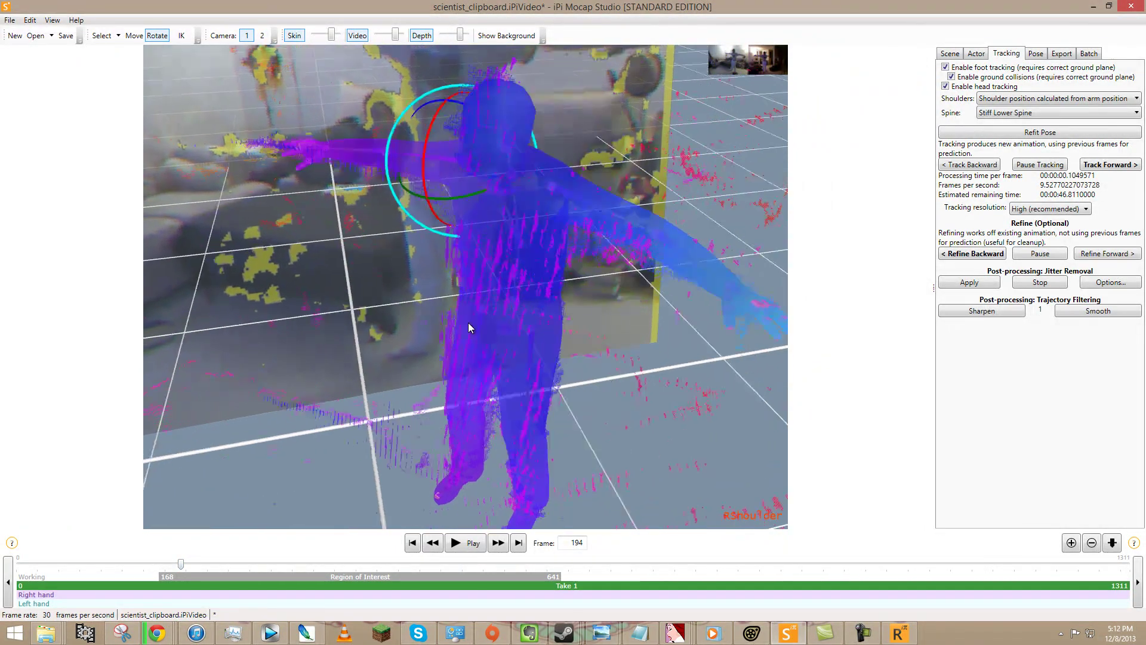
pyautogui.click(1101, 165)
pyautogui.click(862, 633)
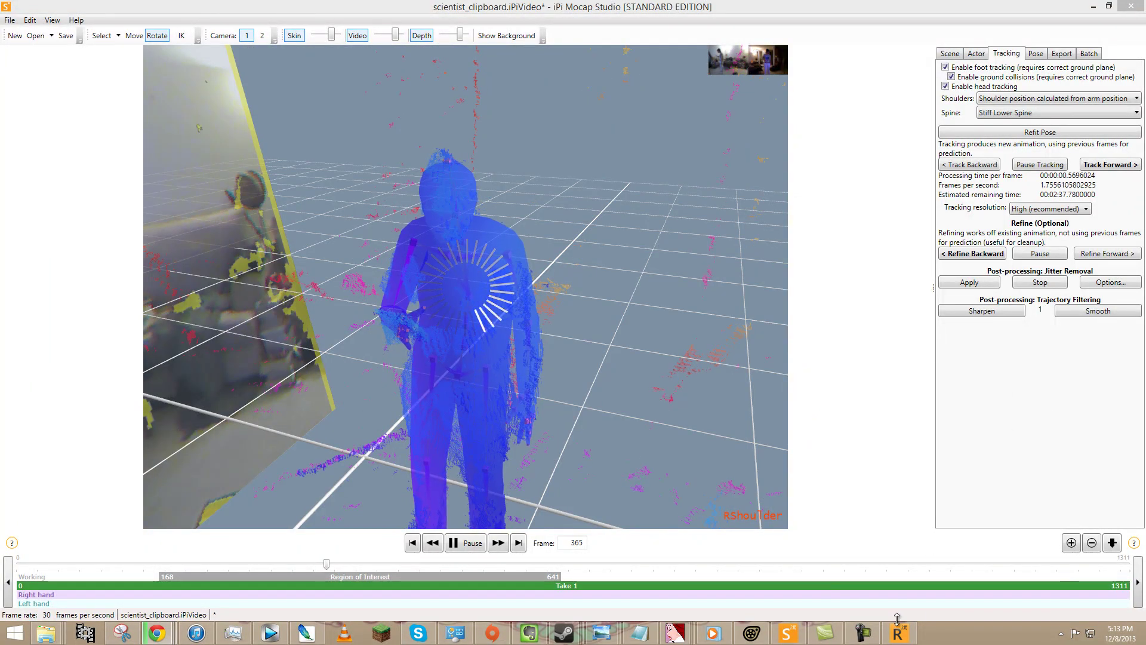
pyautogui.click(863, 632)
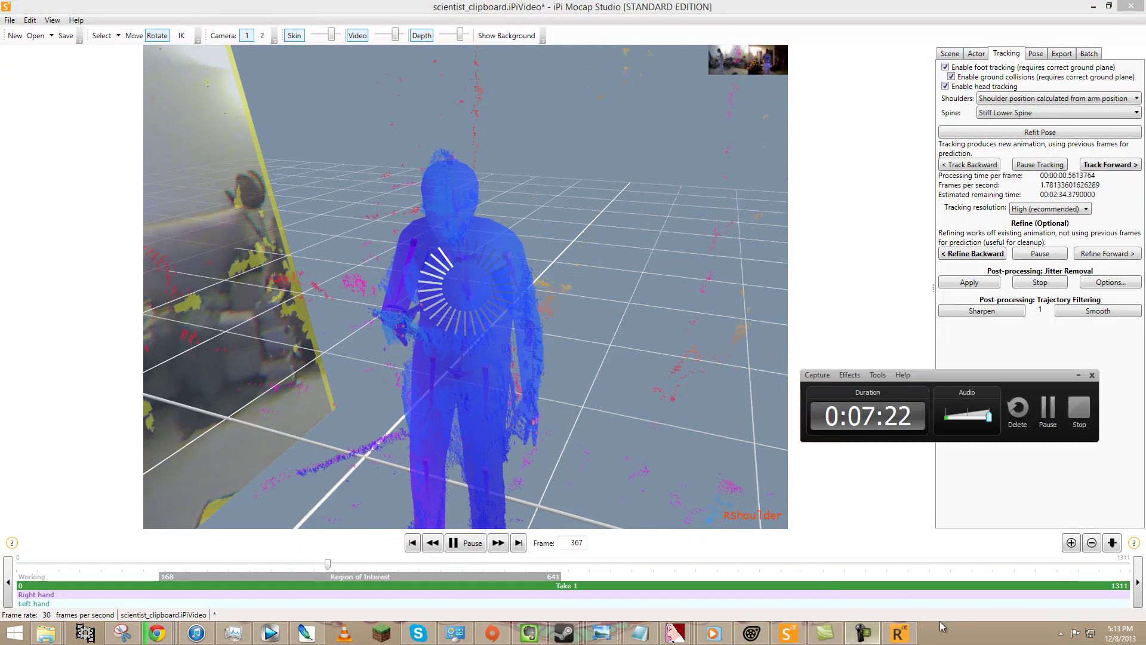
pyautogui.click(1048, 411)
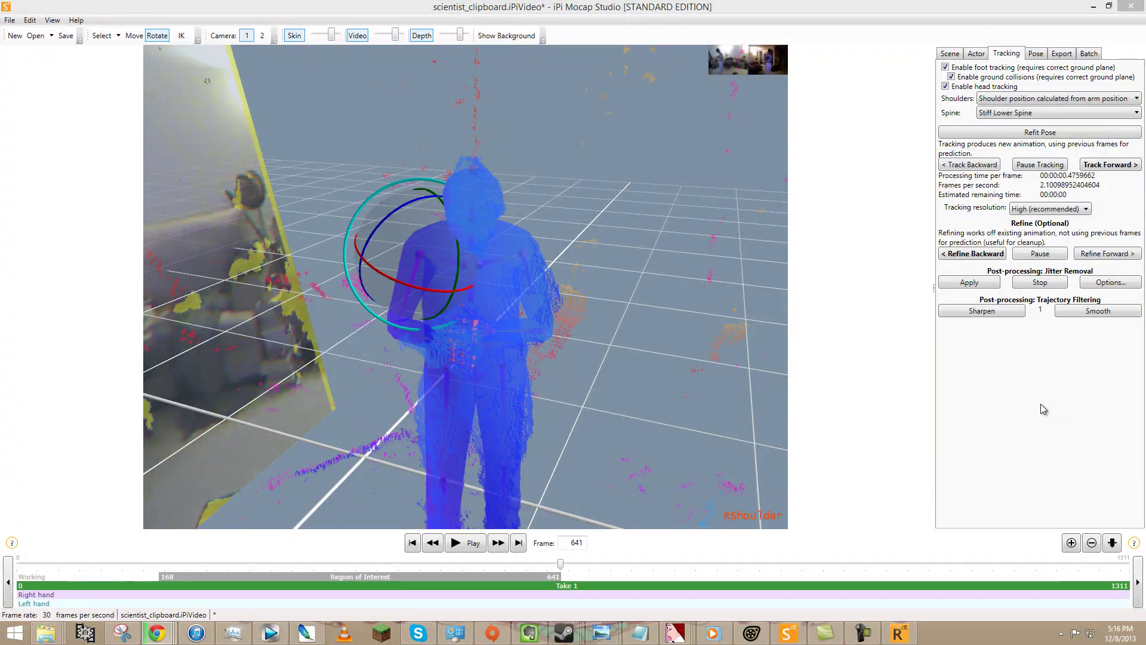
# Step: Play the tracked animation from near the start of the region of interest and compare model and point cloud from the front and side
pyautogui.click(170, 567)
pyautogui.press('space')
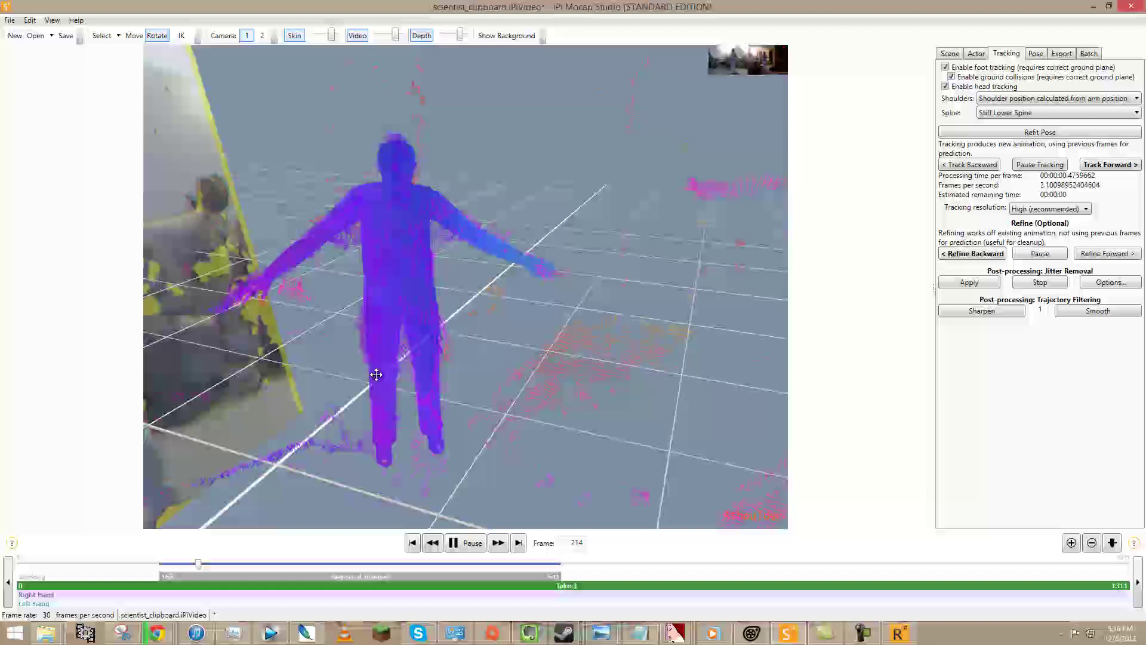
pyautogui.moveTo(376, 375); pyautogui.dragTo(780, 212, button='middle')
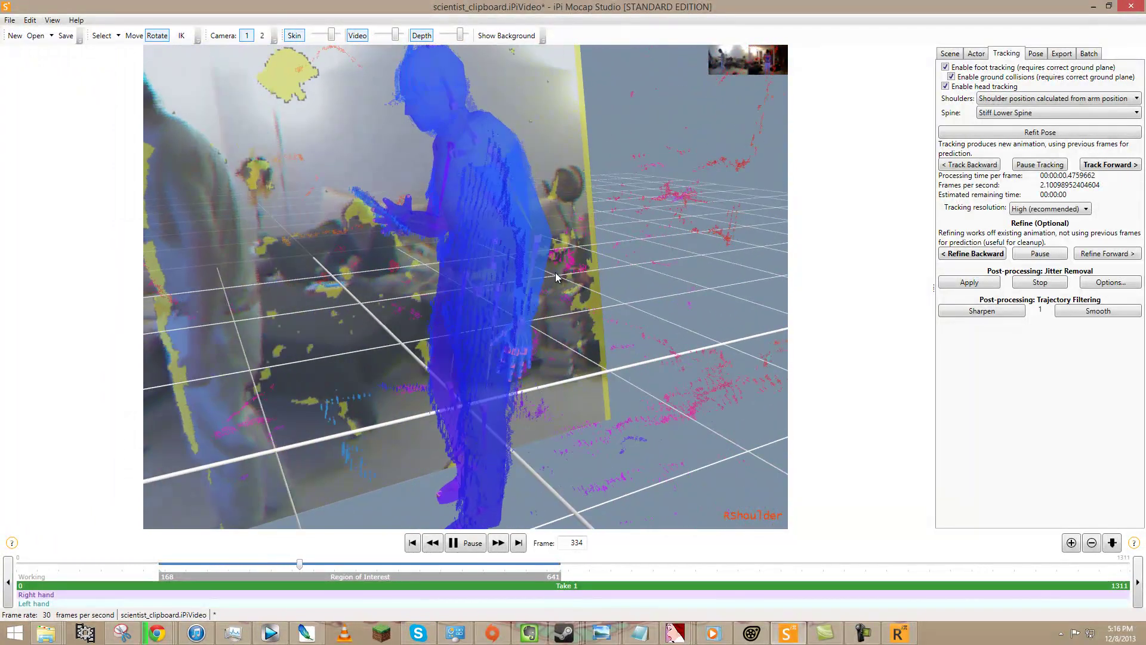
pyautogui.scroll(5, 555, 277)
pyautogui.scroll(-6, 488, 266)
pyautogui.scroll(2, 525, 274)
pyautogui.moveTo(570, 280); pyautogui.dragTo(561, 289, button='middle')
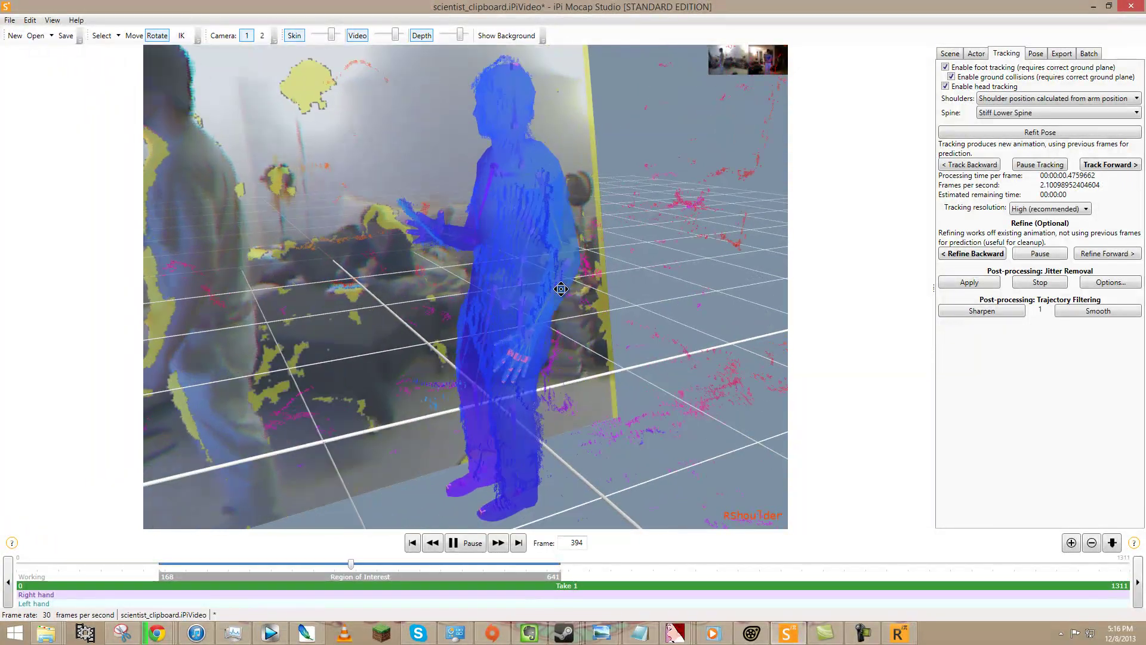
pyautogui.moveTo(561, 289); pyautogui.dragTo(656, 272, button='right')
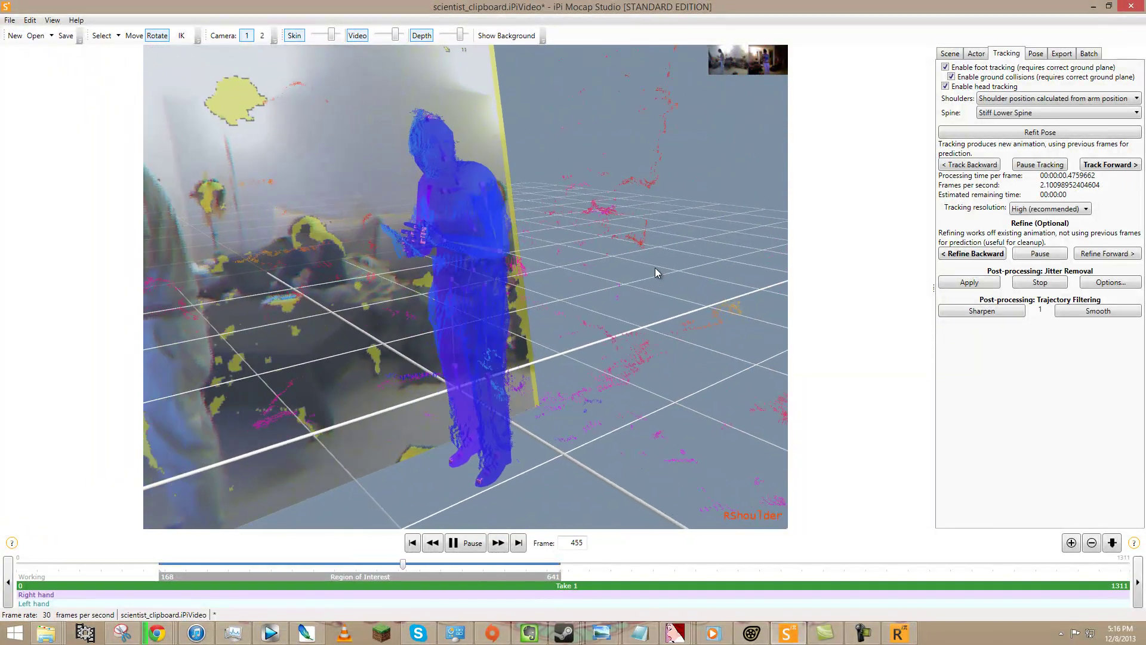
pyautogui.scroll(5, 564, 280)
pyautogui.scroll(-6, 564, 279)
pyautogui.scroll(4, 567, 287)
pyautogui.moveTo(575, 302); pyautogui.dragTo(558, 163, button='middle')
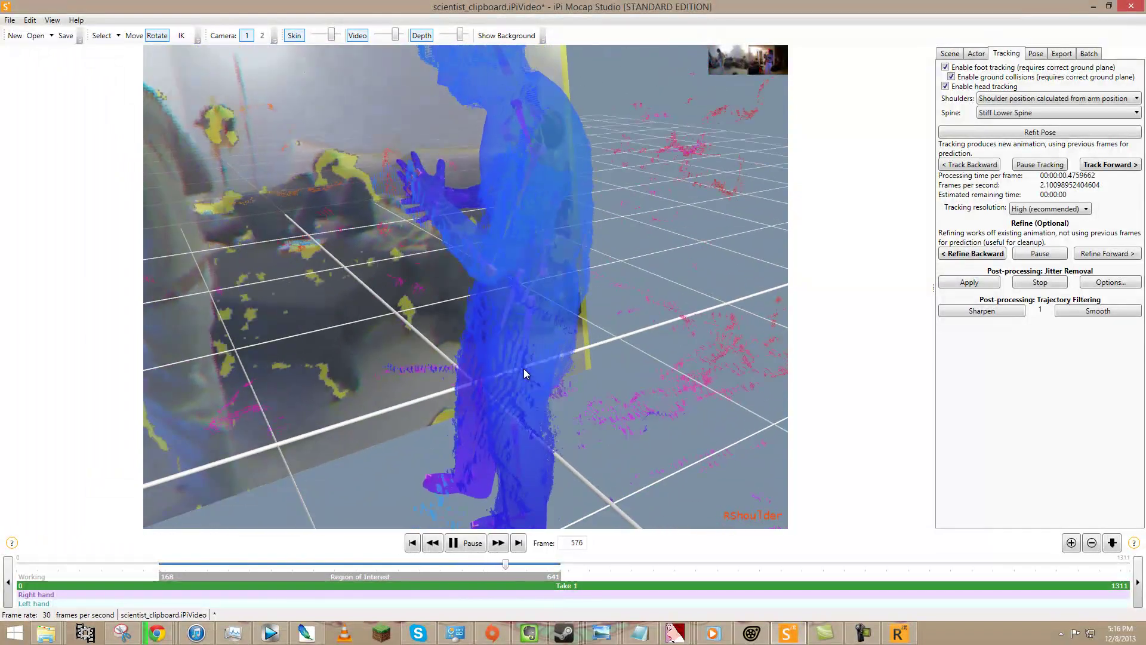
pyautogui.moveTo(583, 349); pyautogui.dragTo(527, 346, button='right')
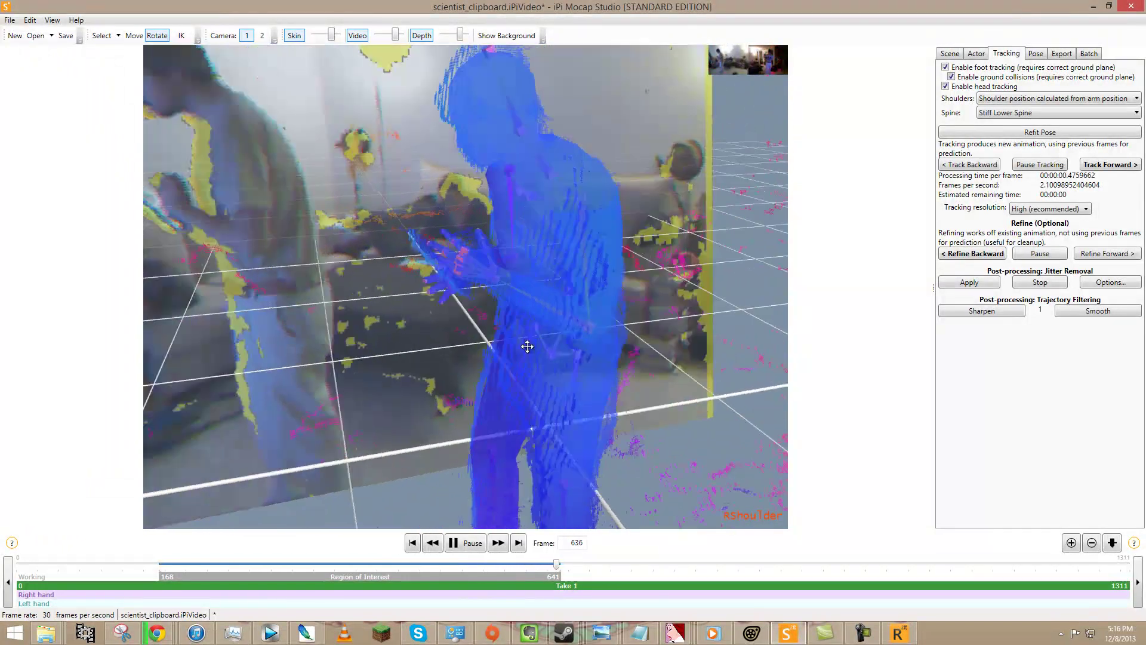
# Step: Examine the repeated playback up close from the side, checking the arms and hands, and stop it at frame 327
pyautogui.moveTo(527, 346); pyautogui.dragTo(337, 432, button='middle')
pyautogui.scroll(3, 567, 338)
pyautogui.scroll(-4, 418, 405)
pyautogui.moveTo(489, 382); pyautogui.dragTo(423, 338, button='middle')
pyautogui.scroll(2, 458, 352)
pyautogui.moveTo(518, 357); pyautogui.dragTo(476, 353, button='middle')
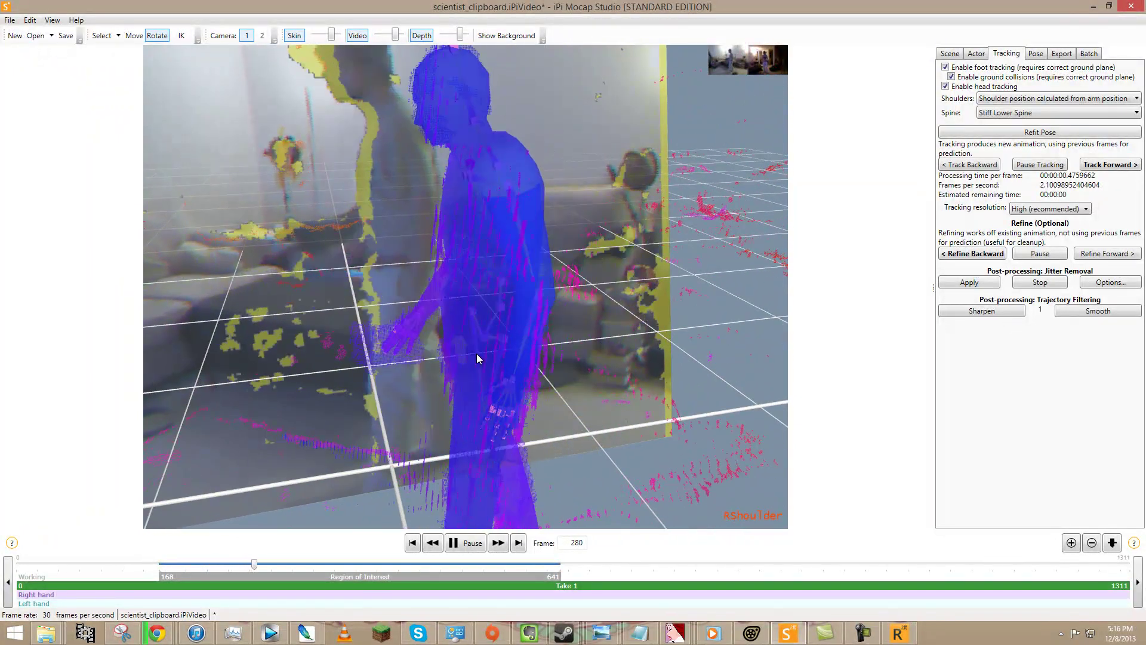
pyautogui.moveTo(418, 285); pyautogui.dragTo(592, 292, button='middle')
pyautogui.press('space')
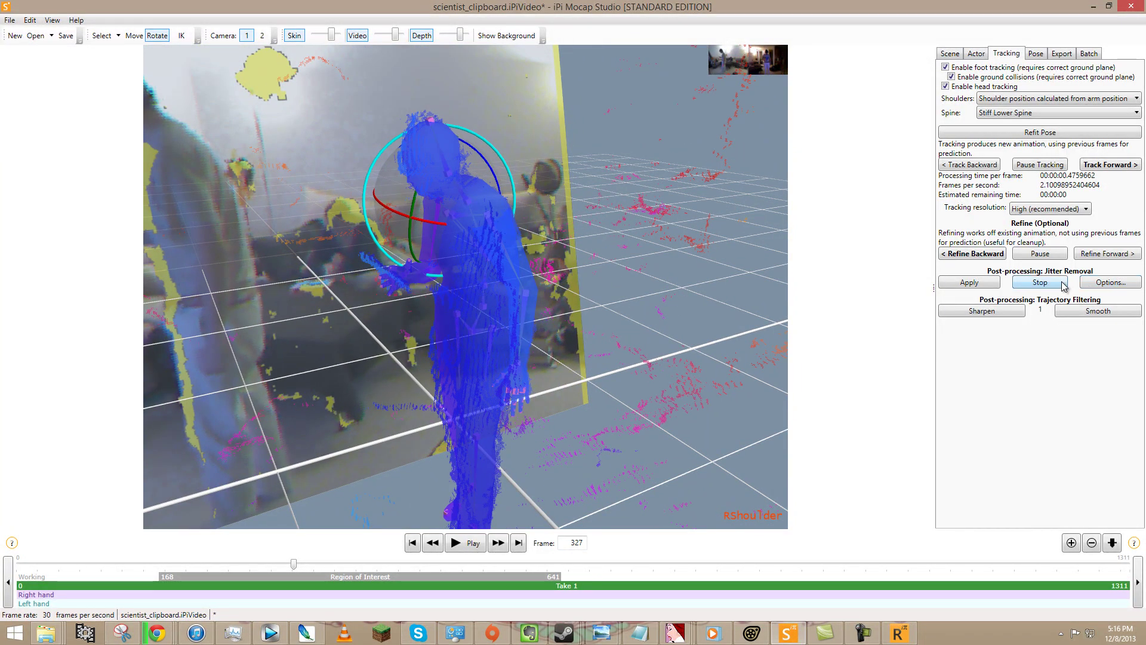
# Step: Return to the first frame of the region of interest, frame 168, and refine the tracking forward to its end
pyautogui.click(413, 543)
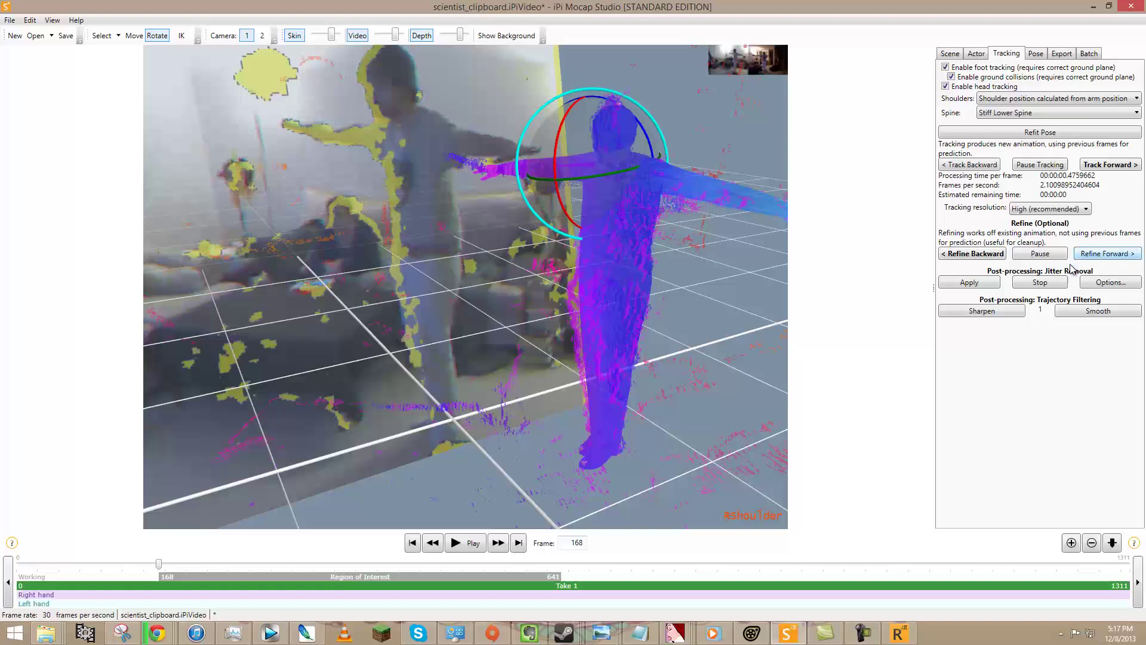
pyautogui.moveTo(656, 293); pyautogui.dragTo(591, 293, button='middle')
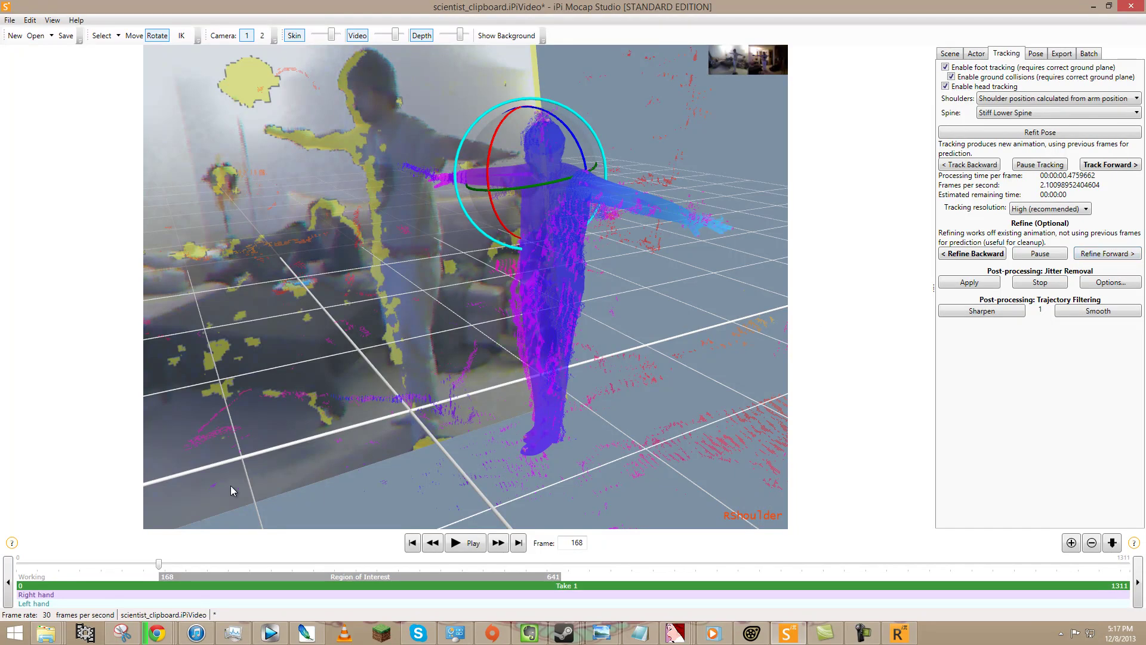
pyautogui.click(1090, 255)
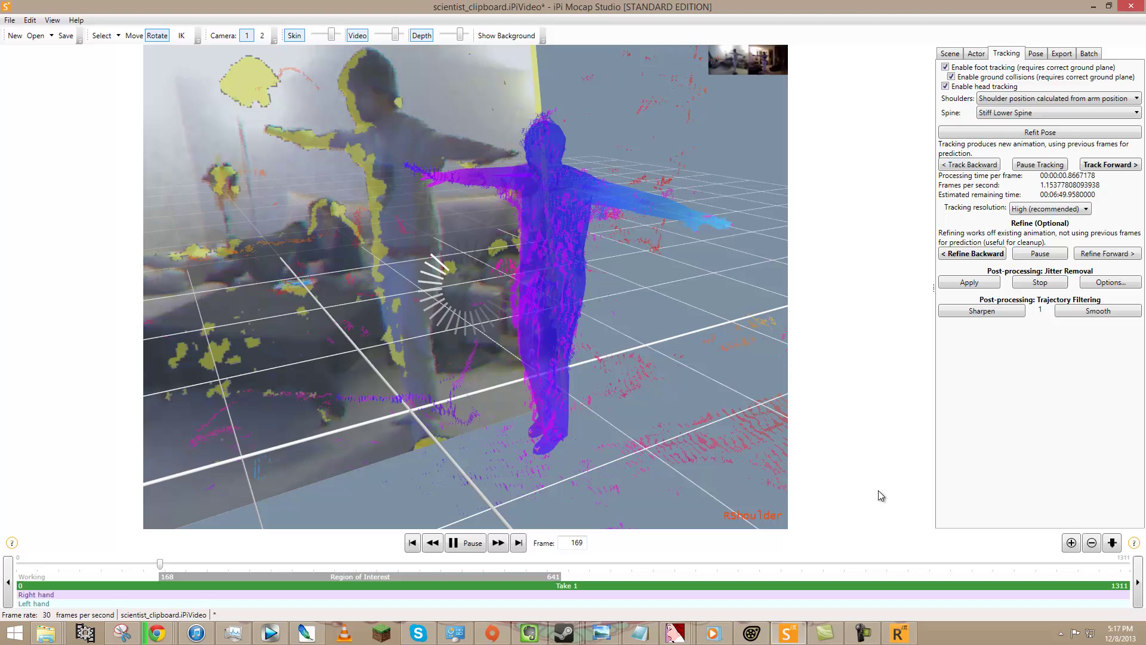
pyautogui.click(864, 633)
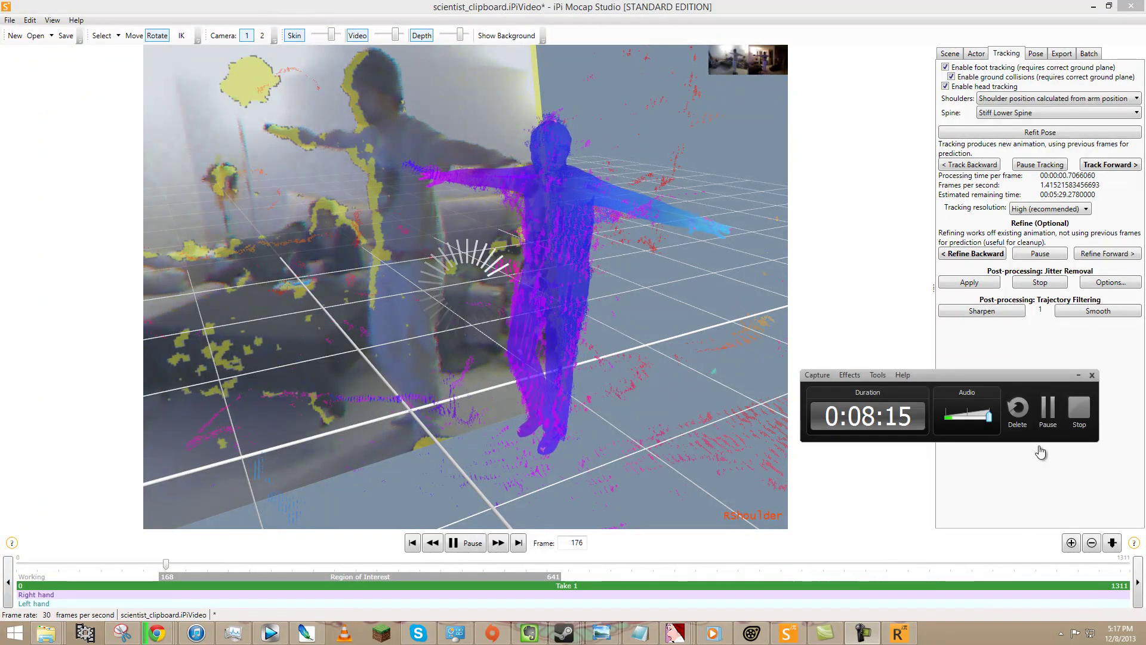
pyautogui.click(1052, 407)
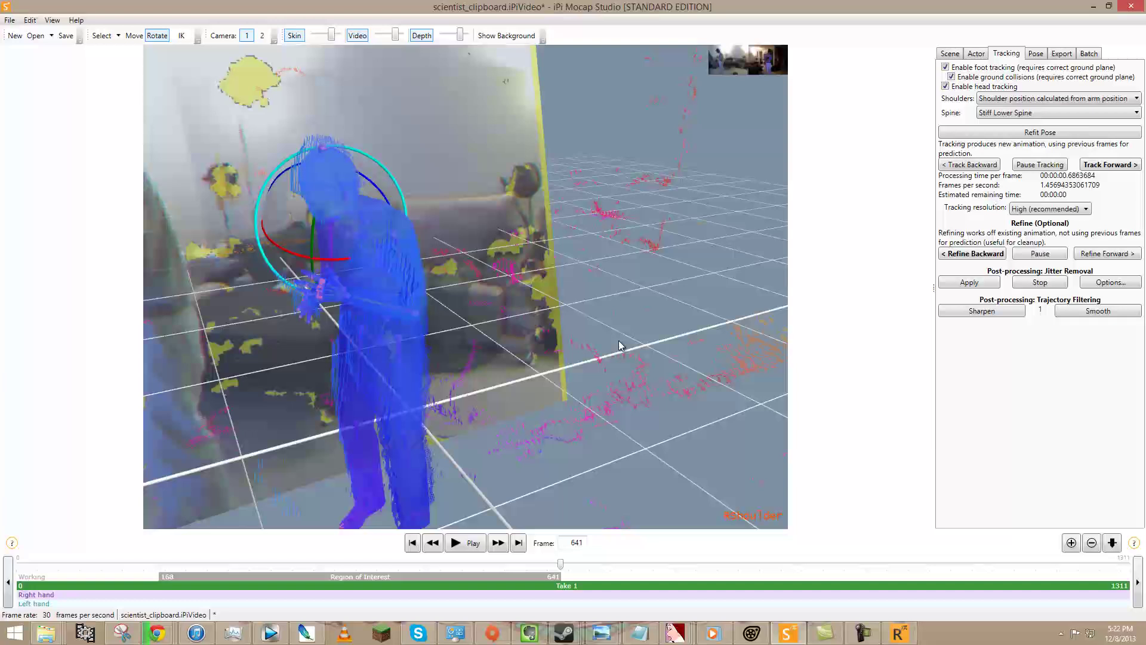
# Step: Play the refined animation from the start of the region of interest and hide the depth point cloud
pyautogui.moveTo(418, 354); pyautogui.dragTo(475, 330, button='middle')
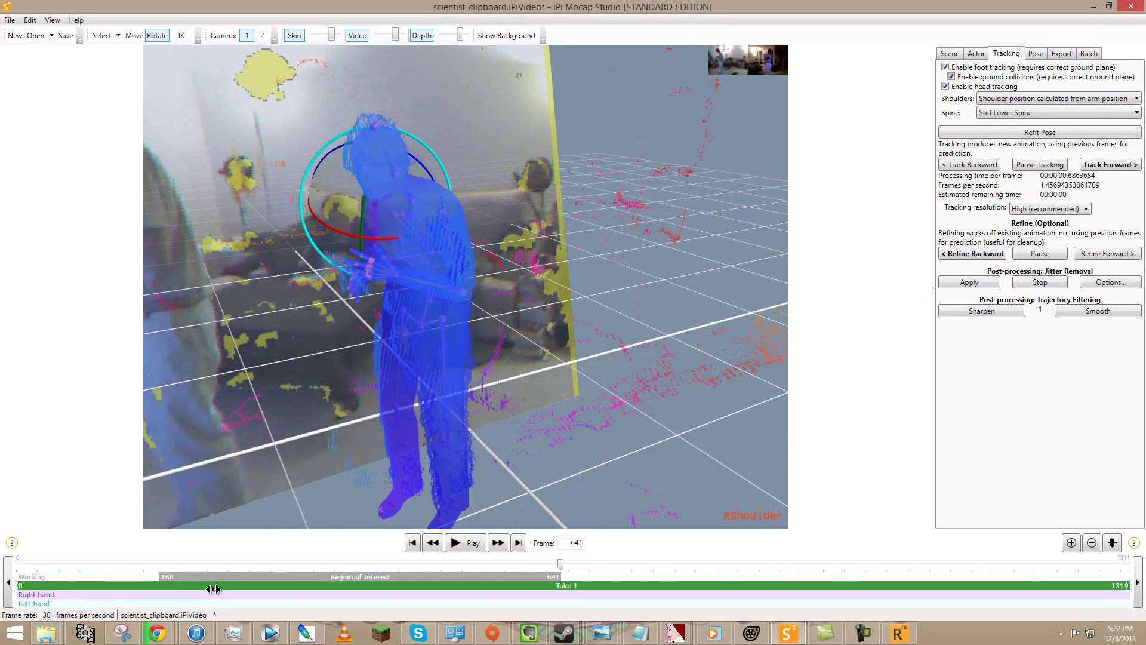
pyautogui.click(166, 570)
pyautogui.press('space')
pyautogui.scroll(4, 654, 310)
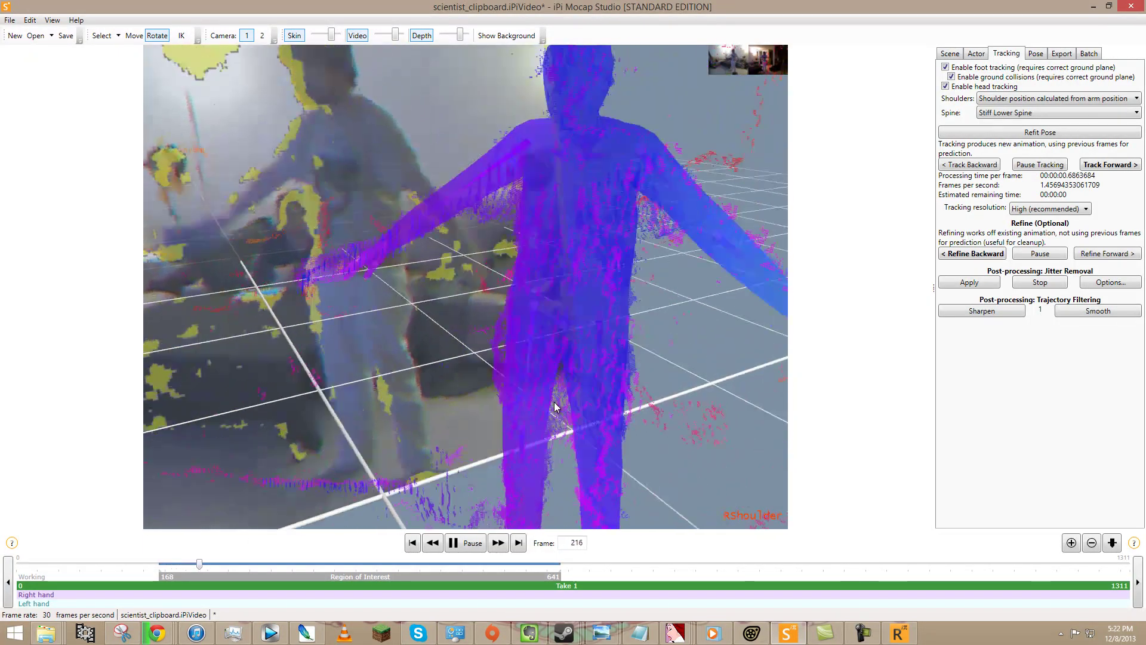
pyautogui.click(421, 35)
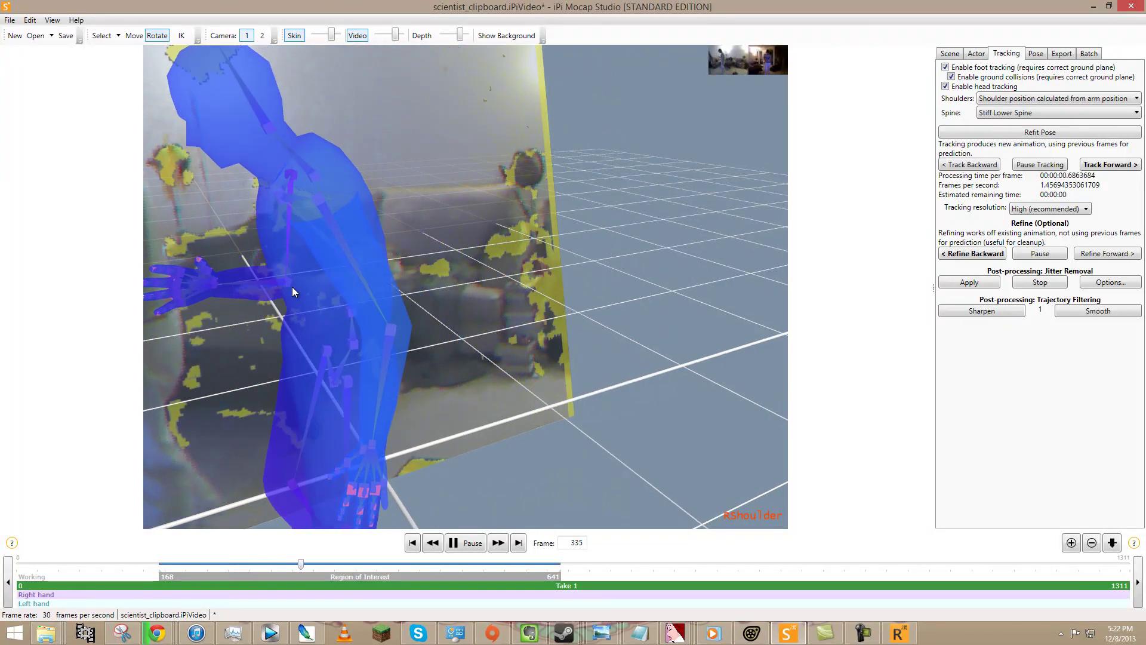
# Step: Examine the looping refined animation up close and from farther away, checking the model's arms, hands and head for jitter
pyautogui.moveTo(292, 286); pyautogui.dragTo(485, 235, button='middle')
pyautogui.scroll(-3, 588, 265)
pyautogui.scroll(3, 589, 265)
pyautogui.scroll(-4, 607, 282)
pyautogui.scroll(2, 607, 281)
pyautogui.scroll(5, 530, 295)
pyautogui.scroll(-3, 528, 295)
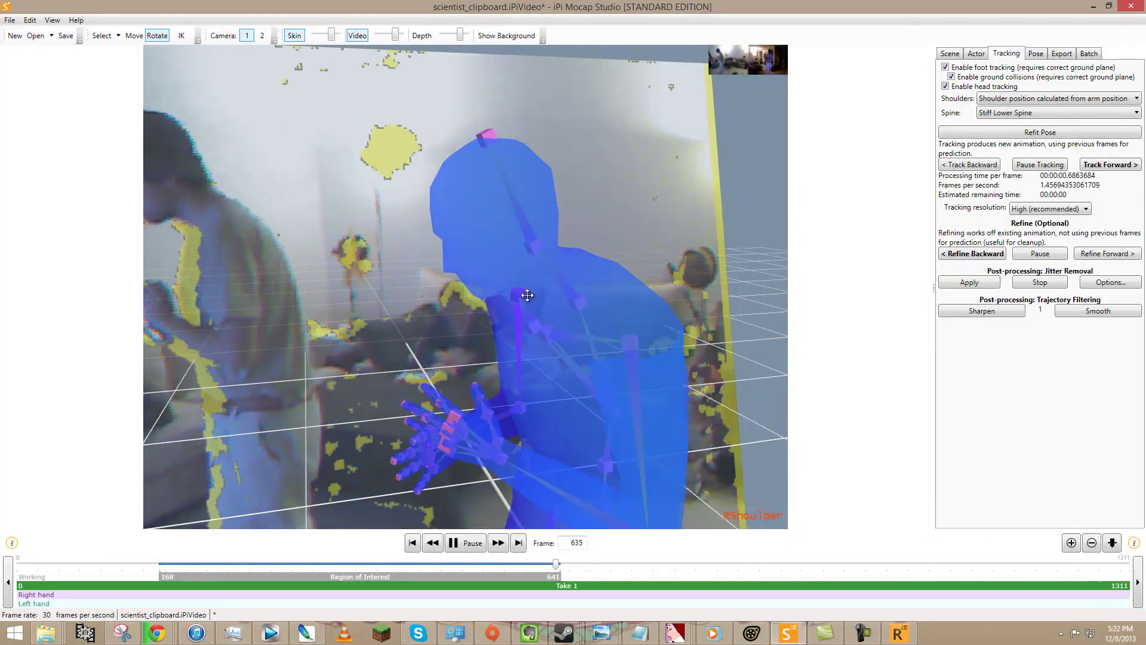
pyautogui.scroll(-3, 527, 295)
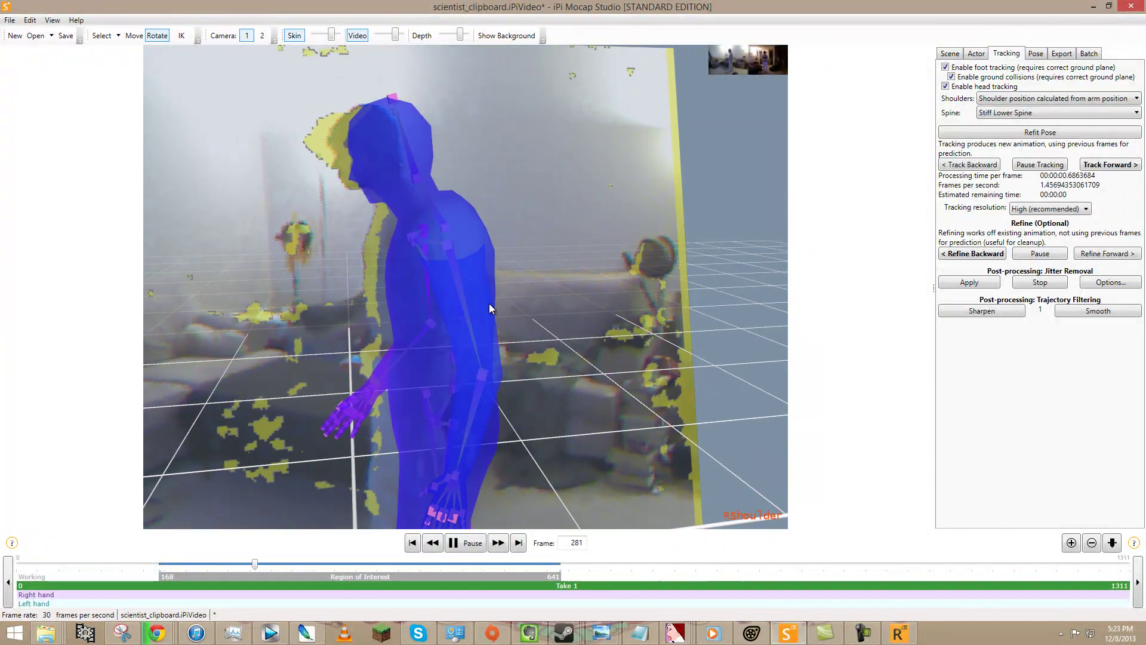
# Step: Set the jitter removal options to 3 for the torso and both legs, and 1 for both arms and the head
pyautogui.click(1097, 284)
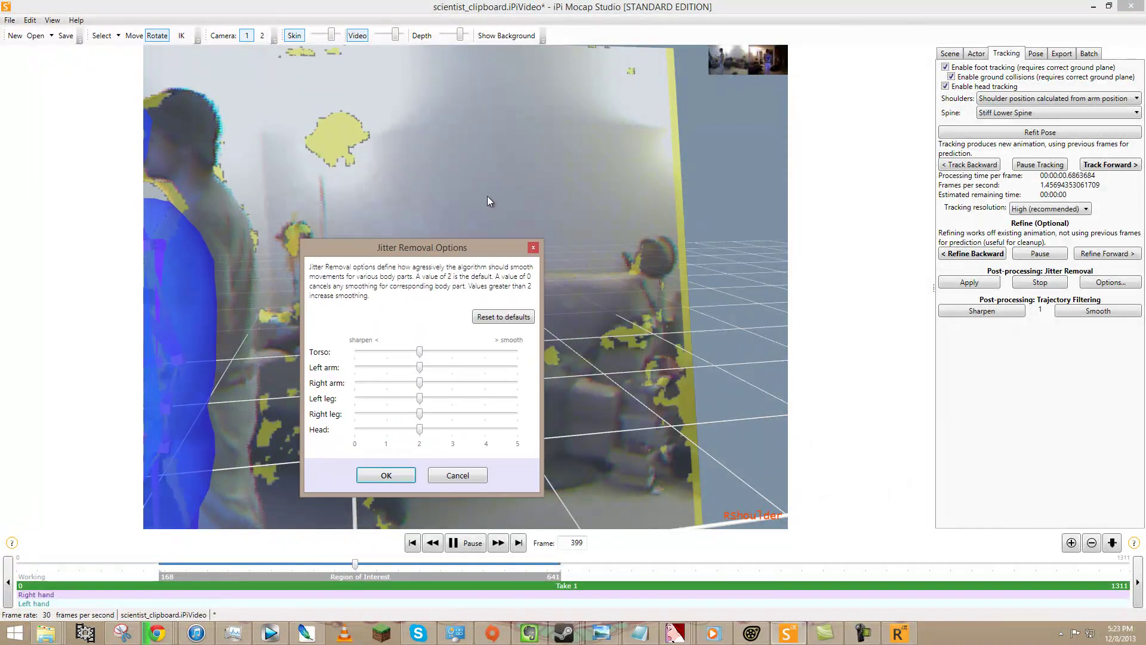
pyautogui.moveTo(424, 252); pyautogui.dragTo(615, 229)
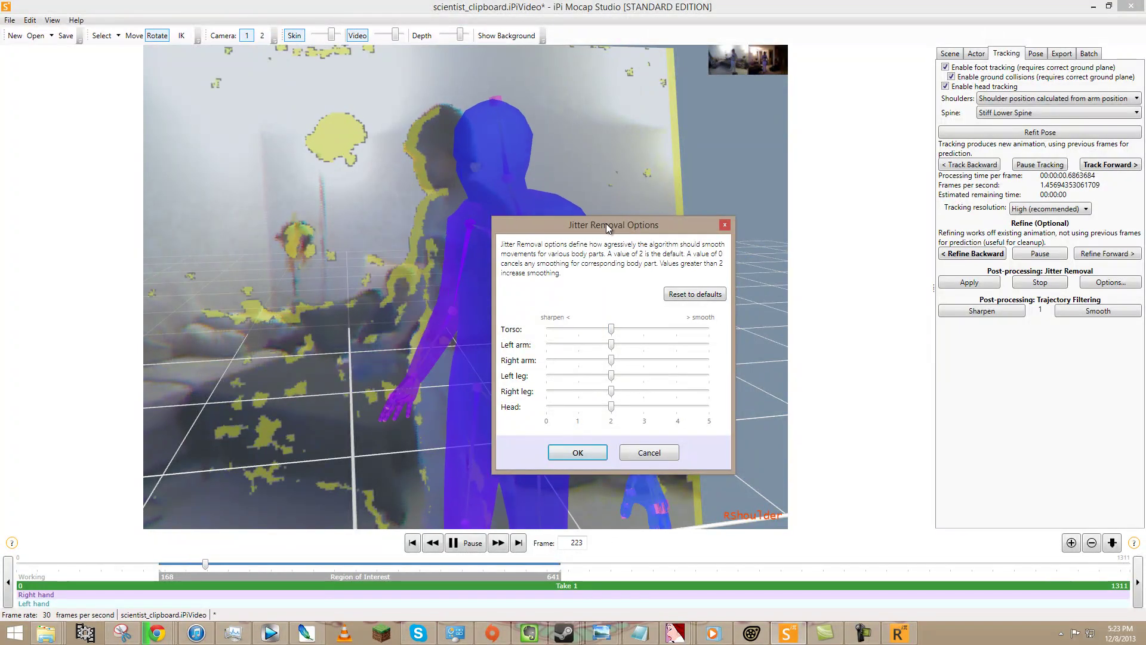
pyautogui.moveTo(606, 224); pyautogui.dragTo(573, 212)
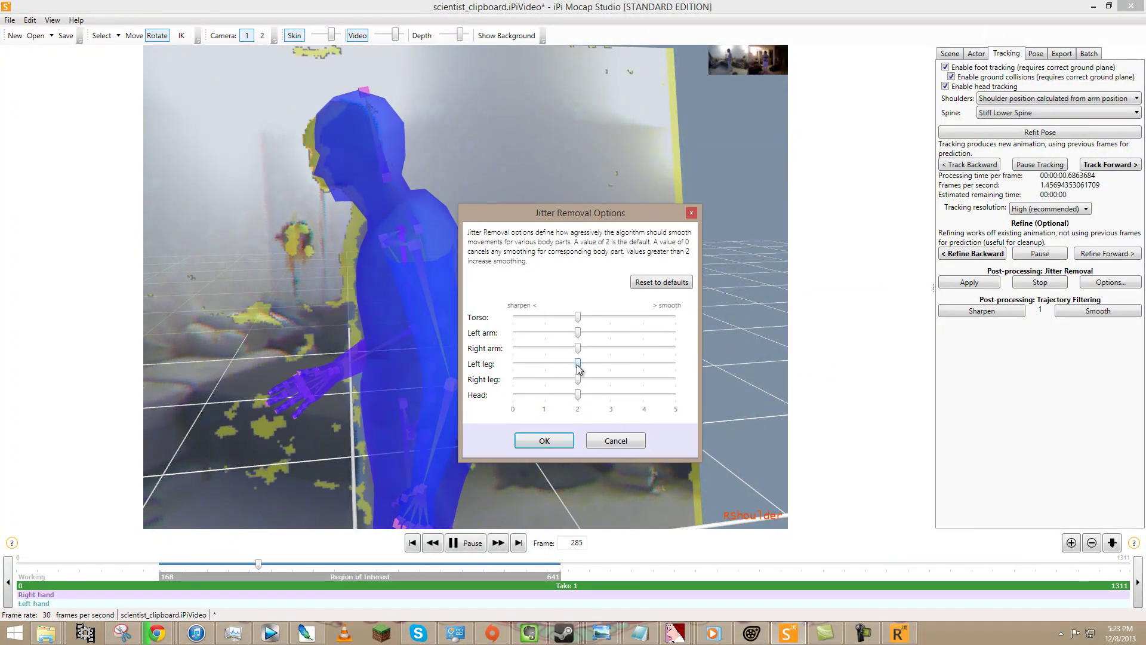
pyautogui.moveTo(579, 365); pyautogui.dragTo(604, 370)
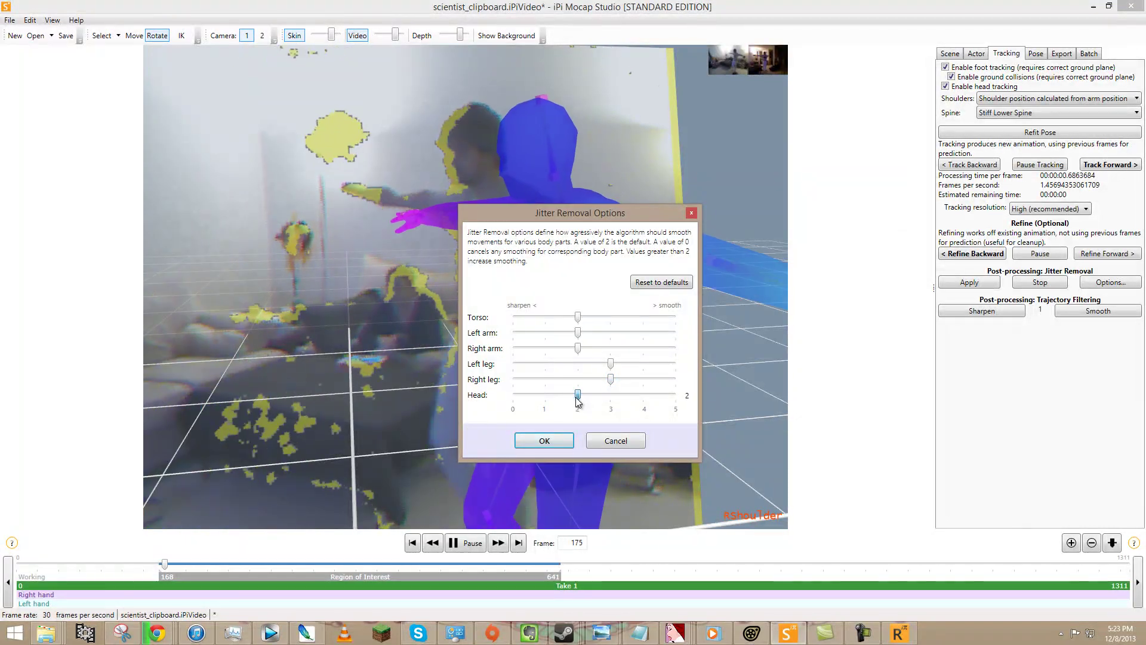
pyautogui.moveTo(577, 396); pyautogui.dragTo(543, 400)
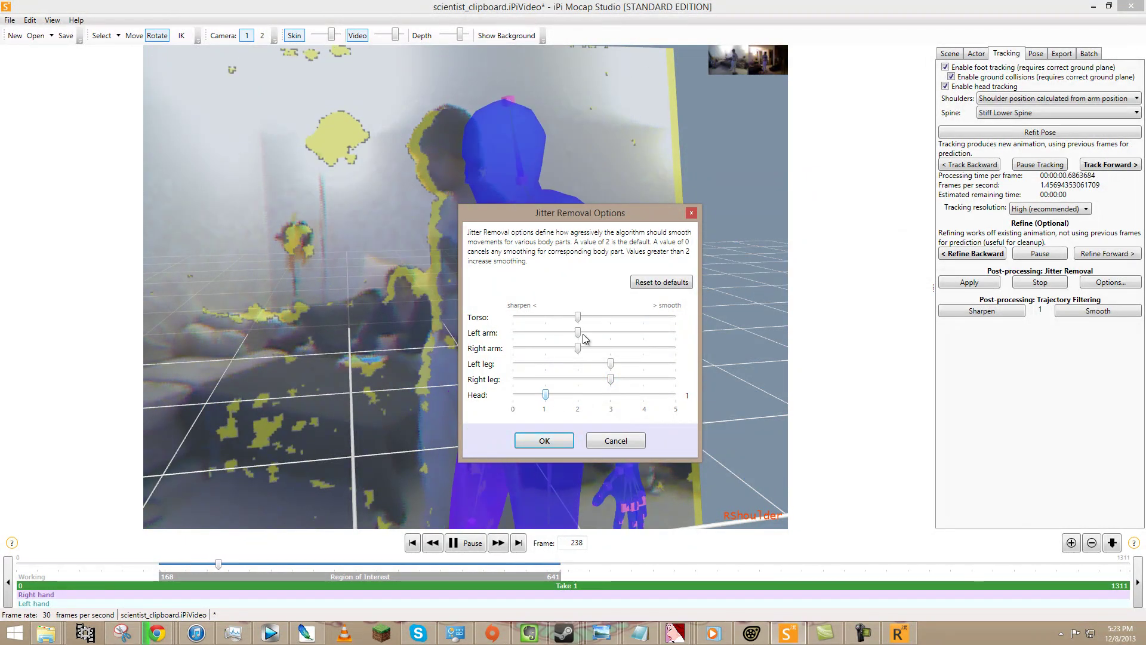
pyautogui.moveTo(577, 332); pyautogui.dragTo(544, 351)
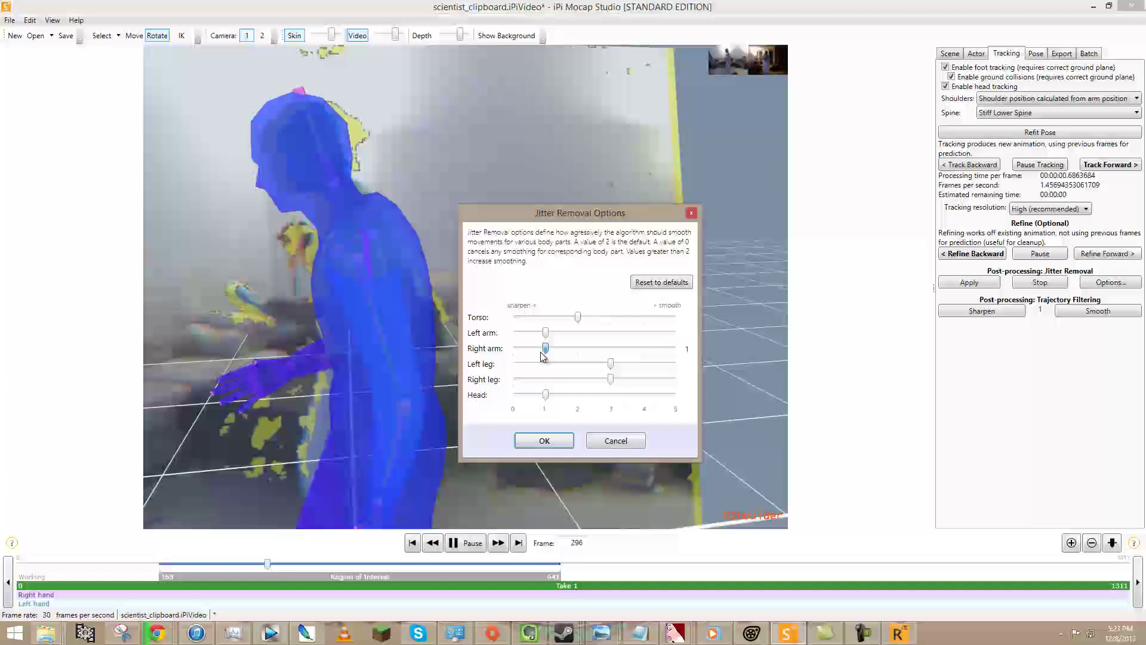
pyautogui.click(596, 316)
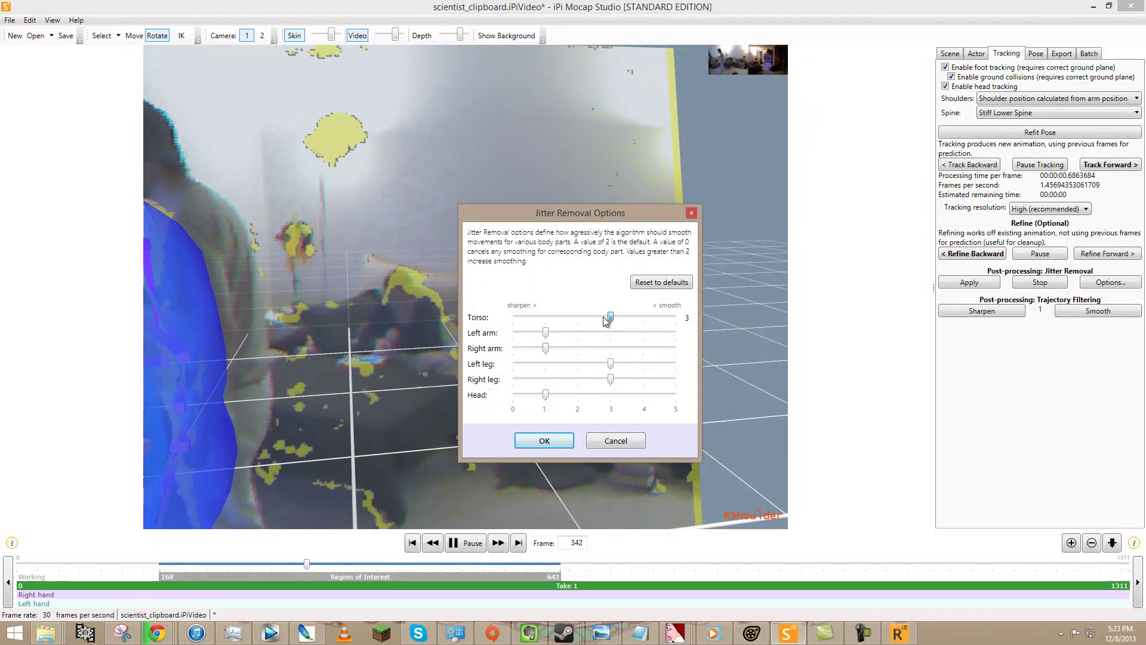
pyautogui.click(523, 443)
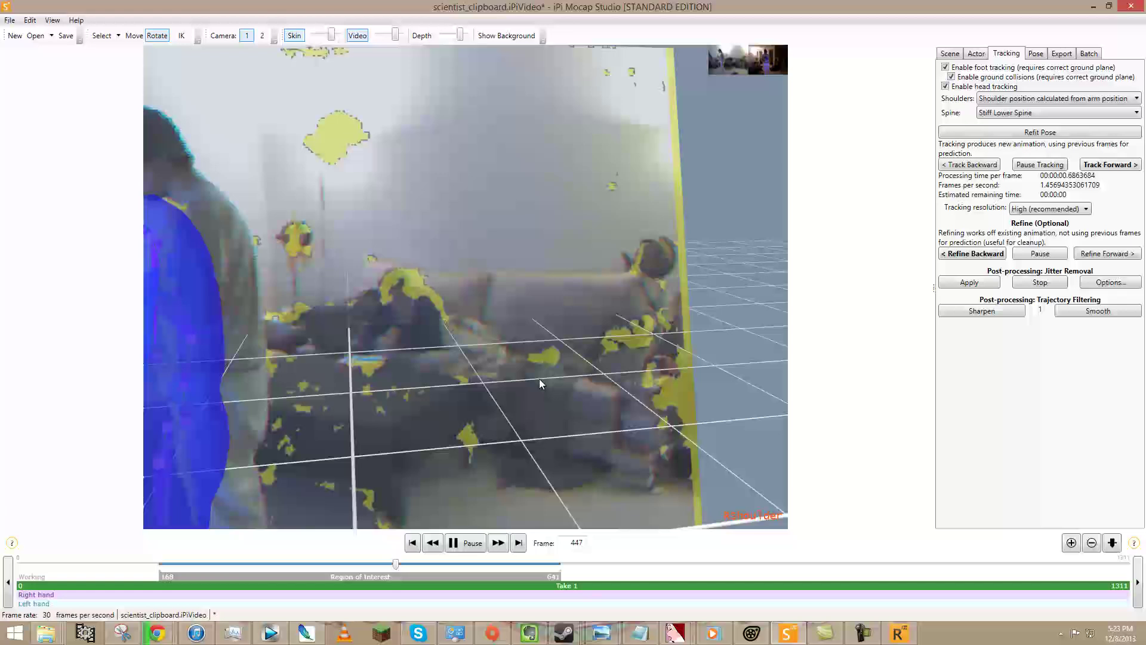
# Step: Return to frame 168 and apply jitter removal to the region of interest
pyautogui.click(413, 542)
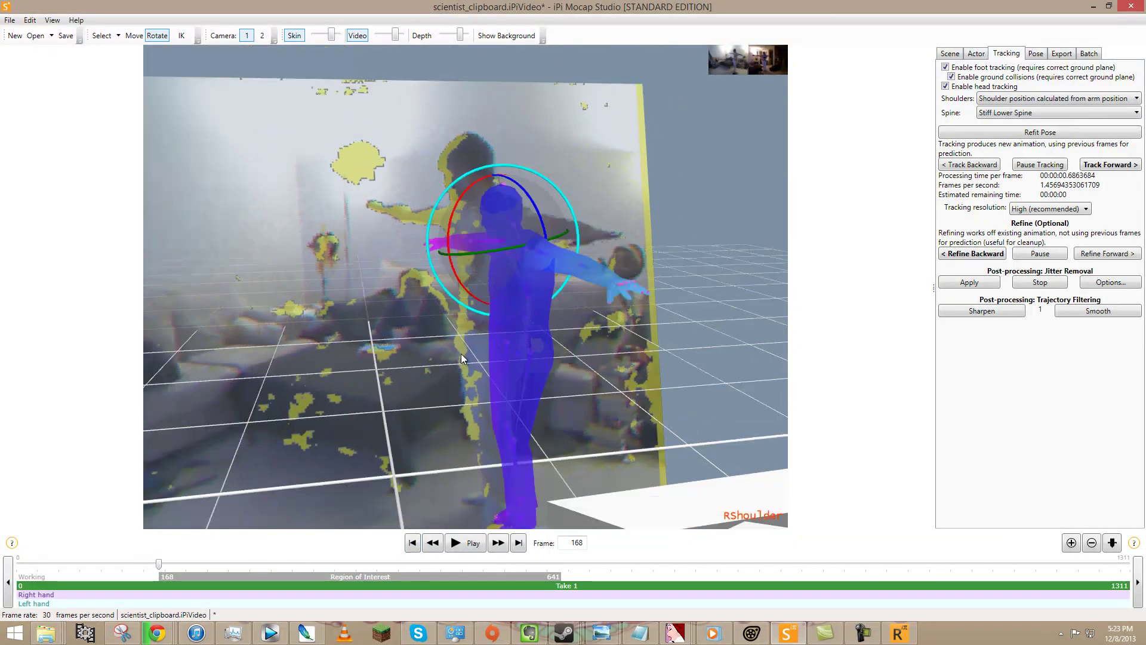
pyautogui.moveTo(461, 353); pyautogui.dragTo(525, 341, button='right')
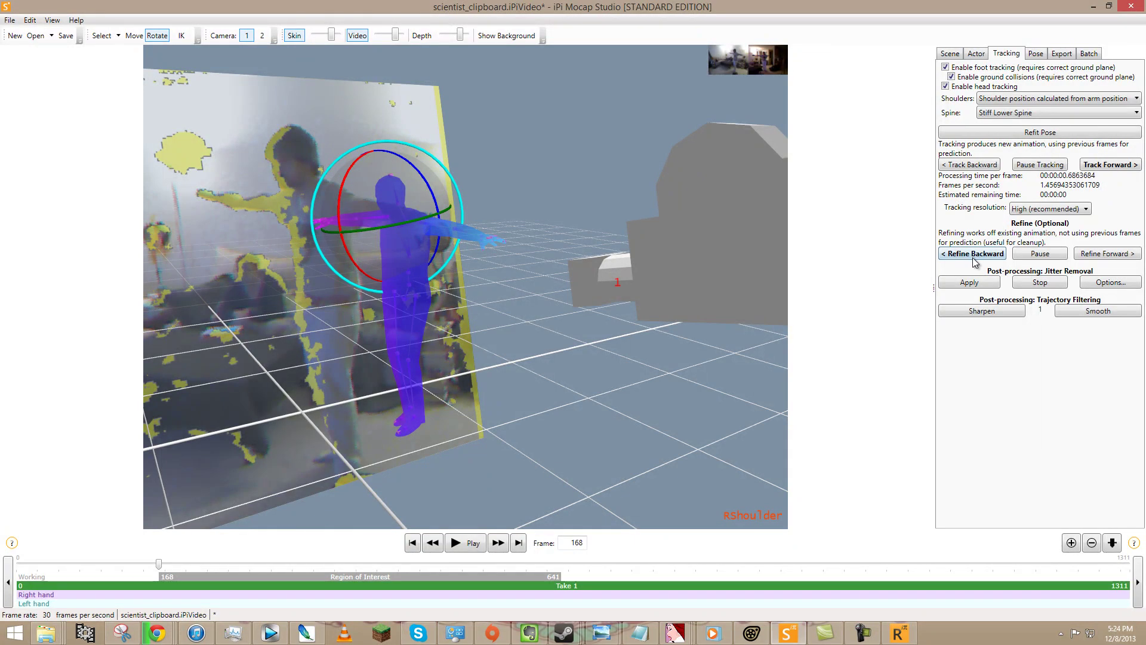
pyautogui.click(969, 282)
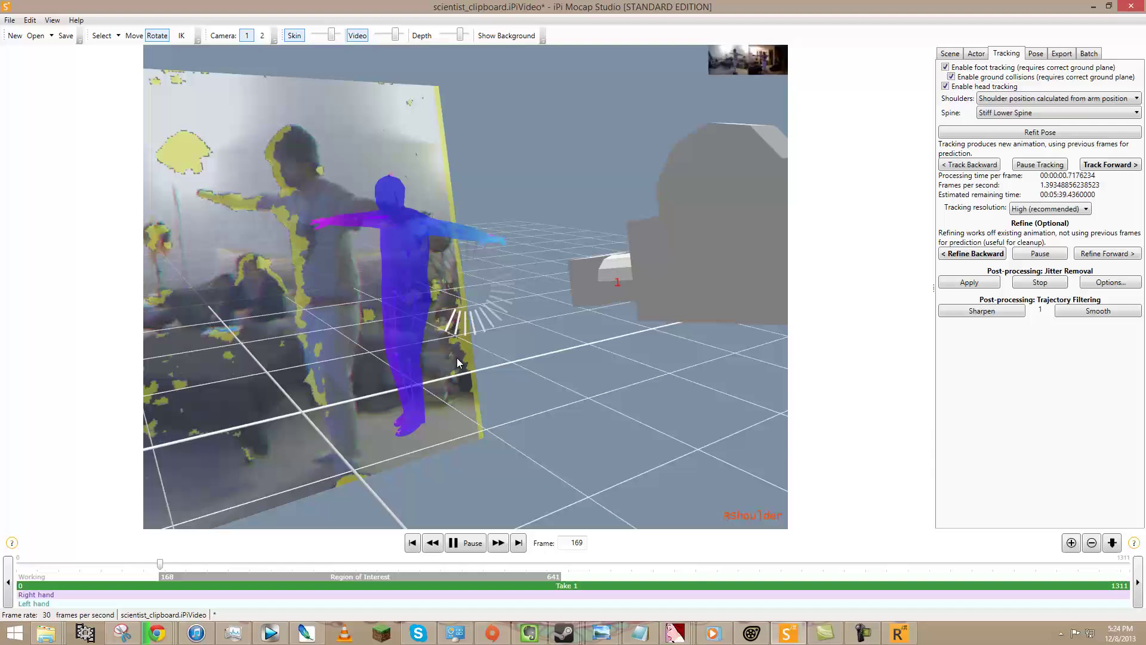
# Step: Examine the model from the front and side while jitter removal processes the region of interest
pyautogui.scroll(5, 499, 347)
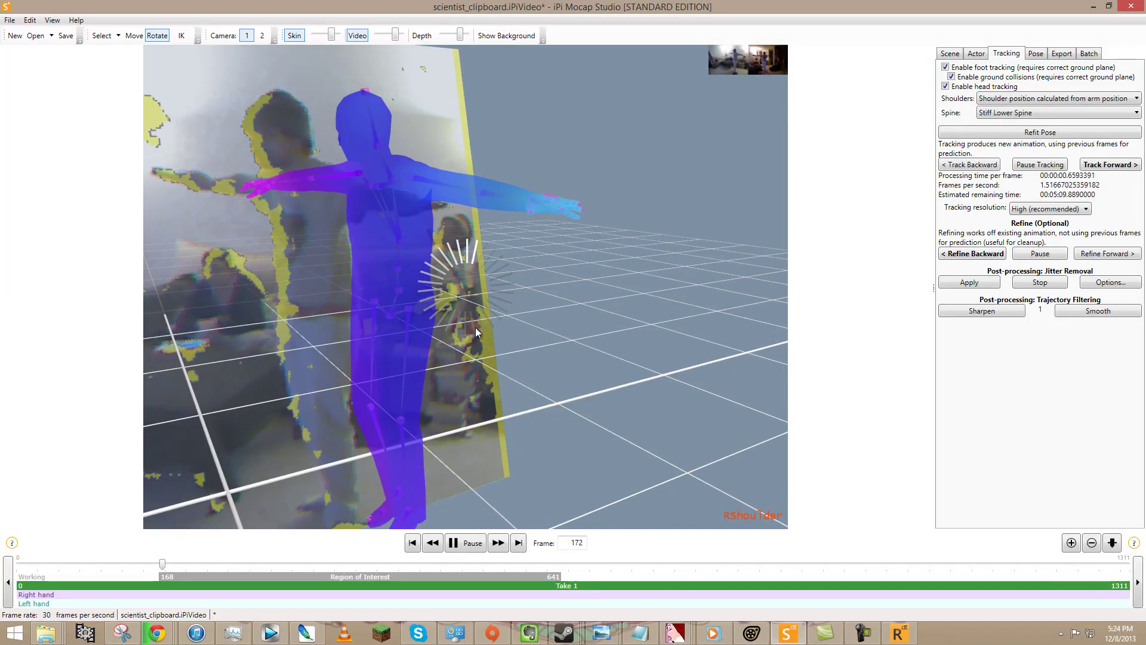
pyautogui.scroll(-5, 598, 387)
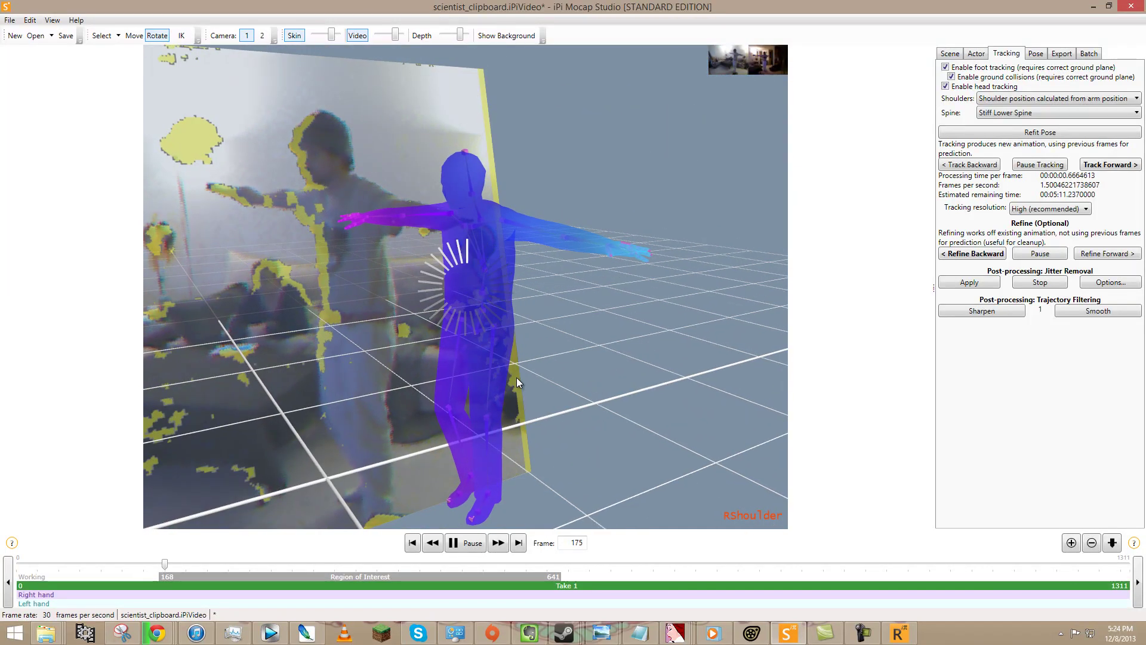
pyautogui.moveTo(430, 373); pyautogui.dragTo(498, 378)
pyautogui.moveTo(497, 378)
pyautogui.mouseDown(button='middle')
pyautogui.moveTo(506, 385)
pyautogui.moveTo(488, 367)
pyautogui.moveTo(497, 382)
pyautogui.mouseUp(button='middle')
pyautogui.scroll(1, 497, 382)
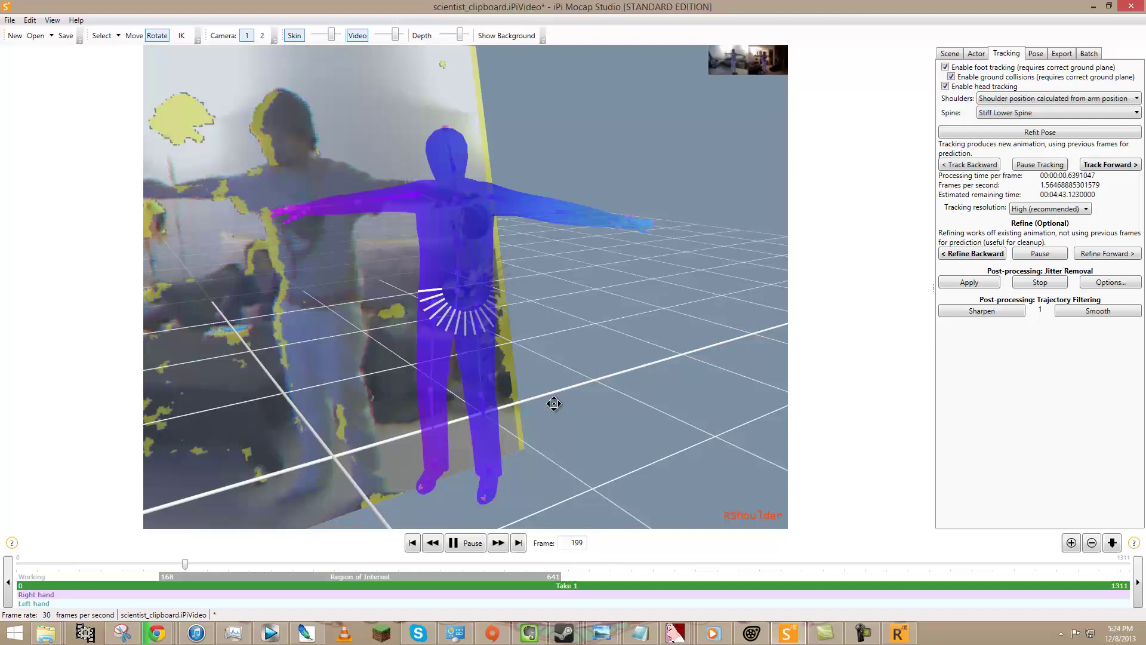
pyautogui.moveTo(582, 397); pyautogui.dragTo(546, 397)
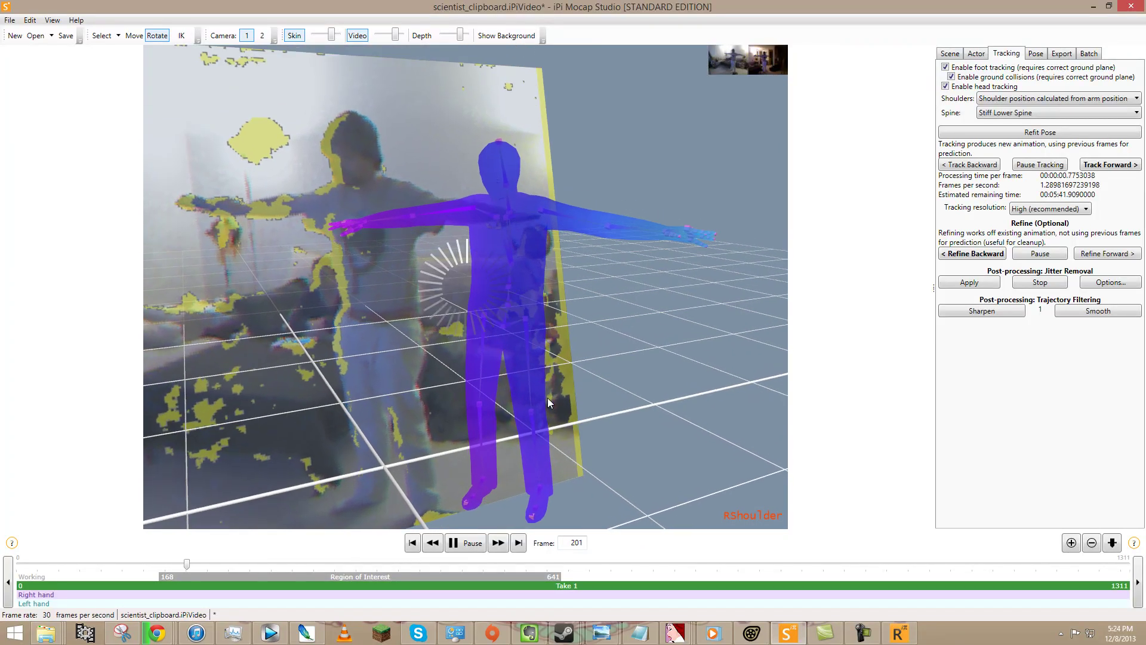
pyautogui.moveTo(547, 397); pyautogui.dragTo(550, 314, button='middle')
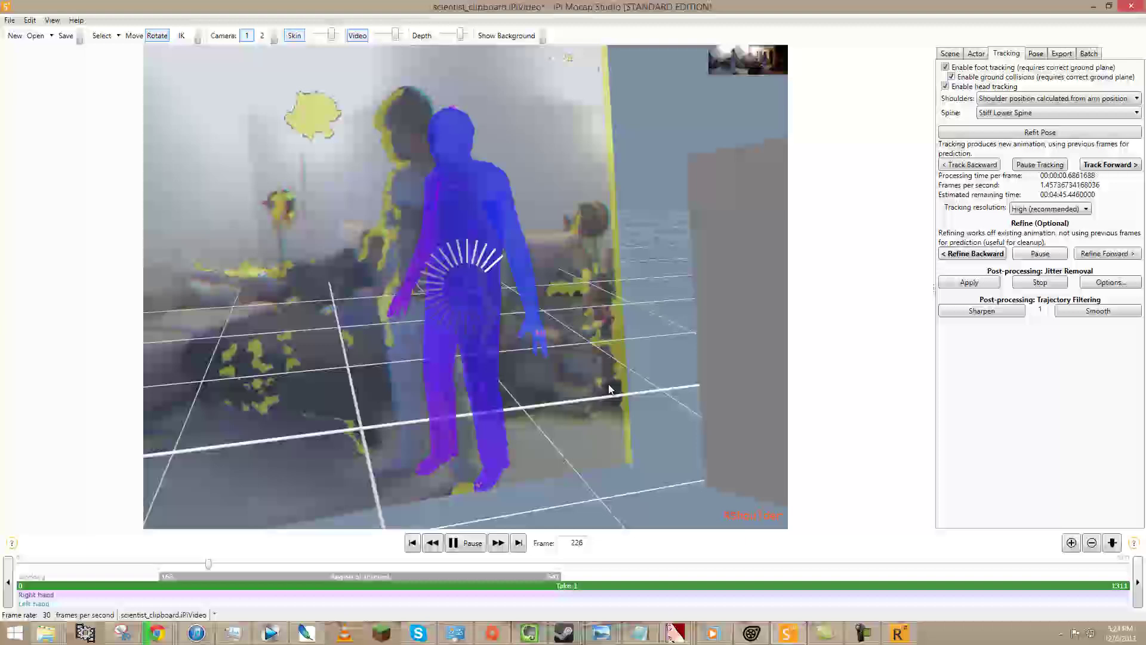
pyautogui.moveTo(609, 389); pyautogui.dragTo(600, 325, button='right')
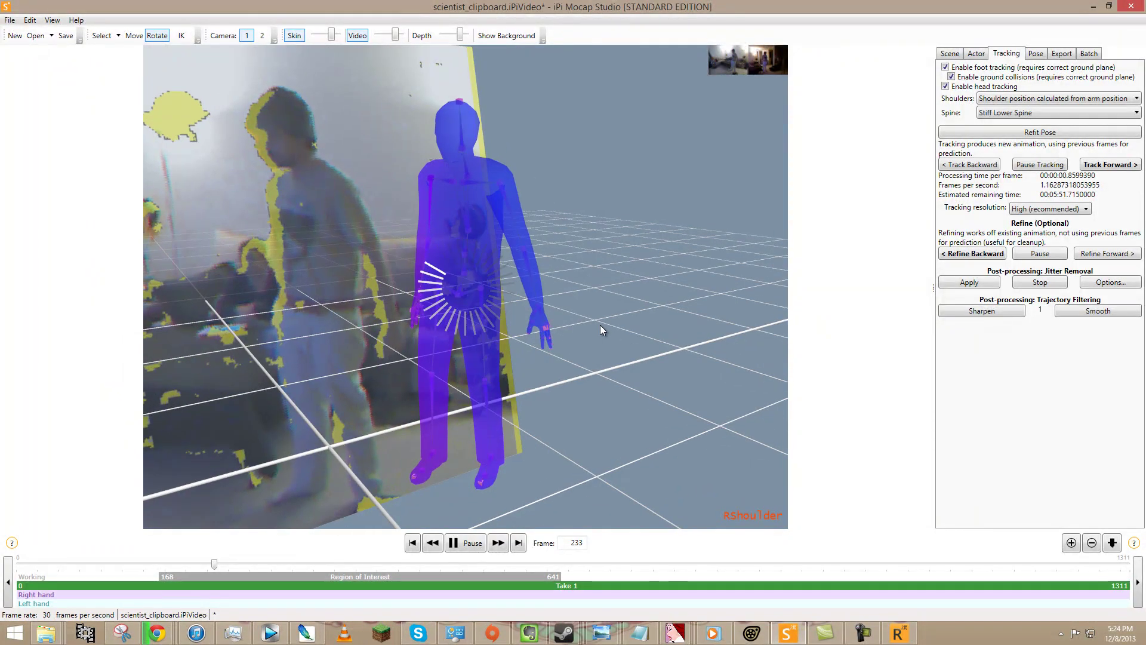
pyautogui.moveTo(442, 306); pyautogui.dragTo(474, 307, button='right')
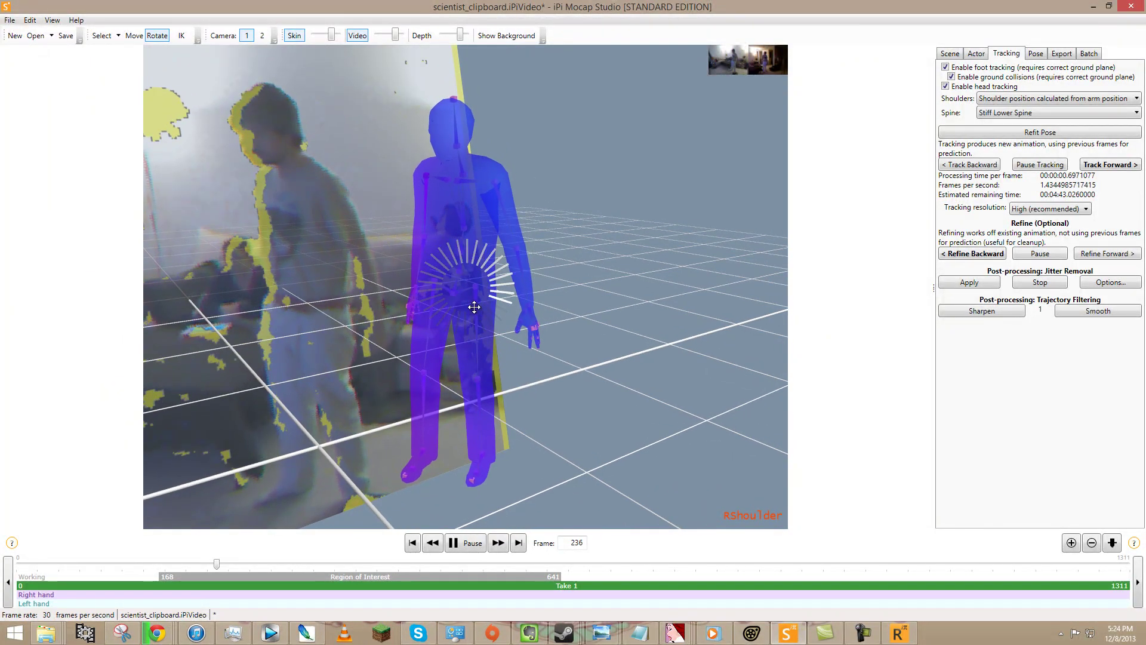
pyautogui.scroll(5, 611, 335)
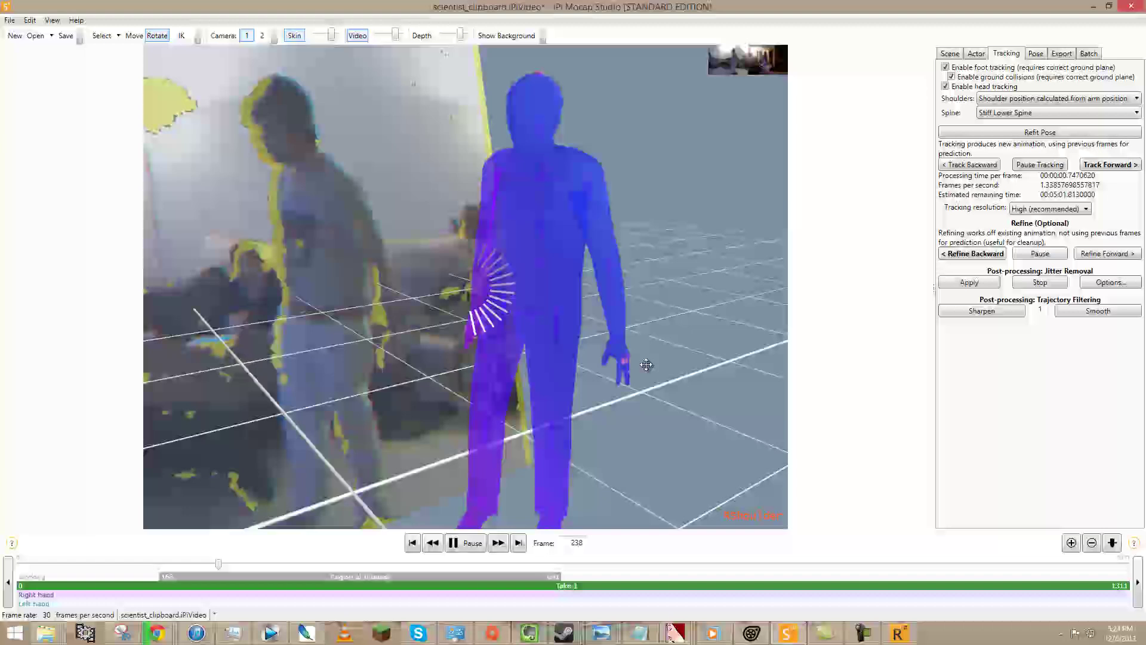
pyautogui.moveTo(646, 364); pyautogui.dragTo(575, 378, button='right')
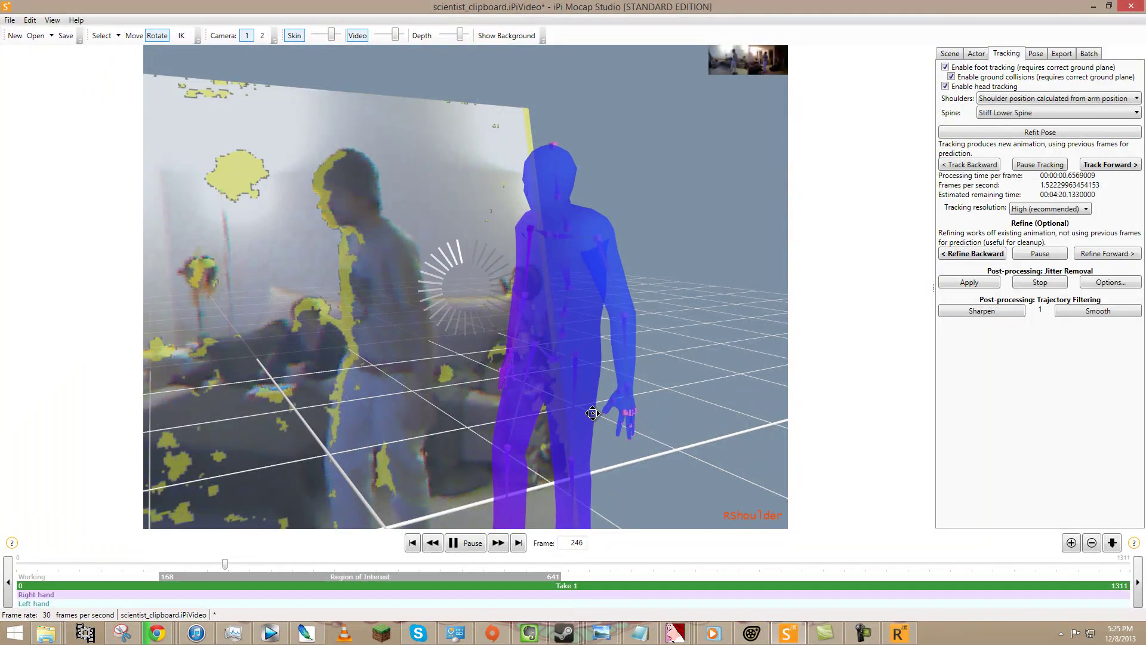
pyautogui.moveTo(592, 413); pyautogui.dragTo(677, 402, button='right')
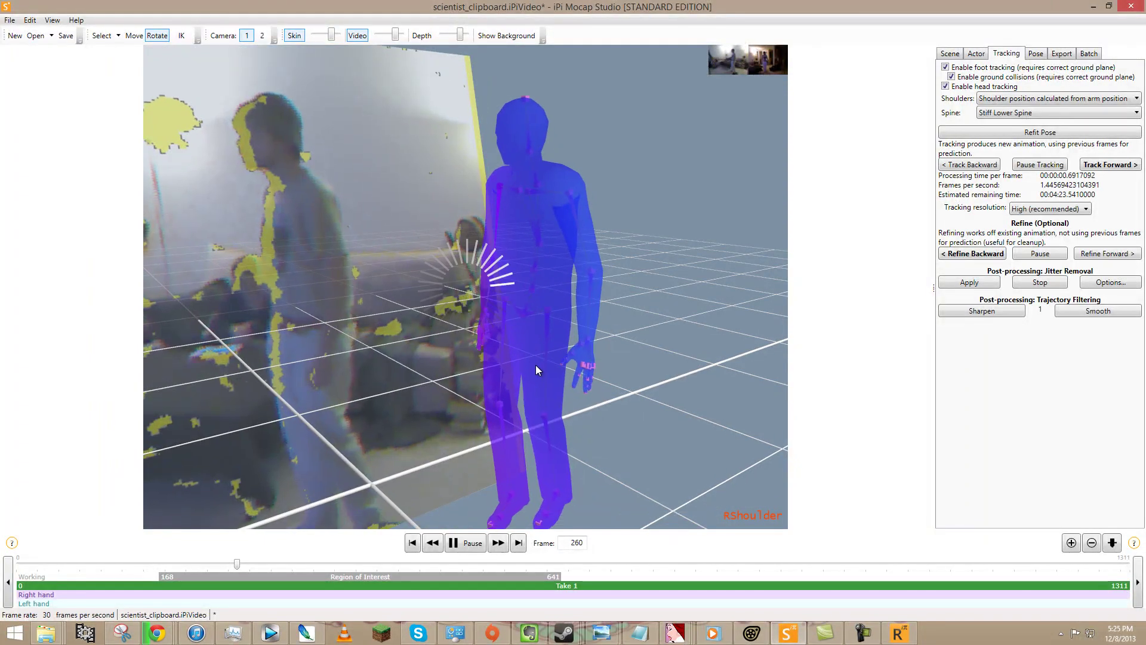
pyautogui.scroll(2, 623, 389)
pyautogui.scroll(-1, 623, 389)
pyautogui.moveTo(623, 389); pyautogui.dragTo(504, 396, button='middle')
pyautogui.moveTo(504, 396); pyautogui.dragTo(450, 385, button='right')
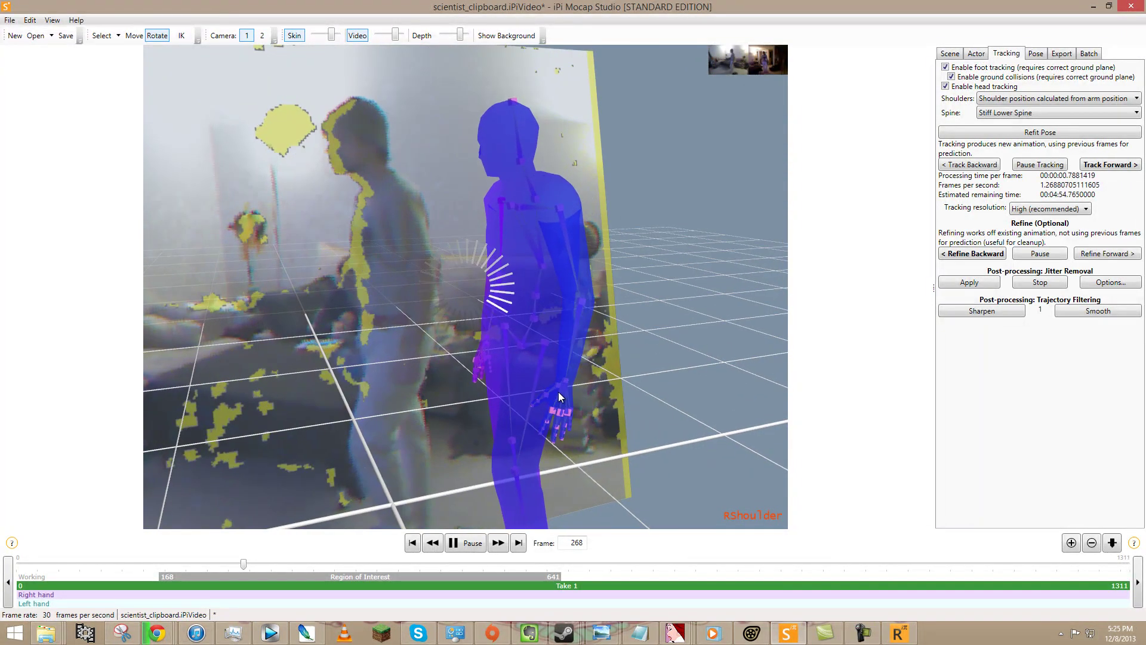
pyautogui.moveTo(646, 392); pyautogui.dragTo(583, 401, button='right')
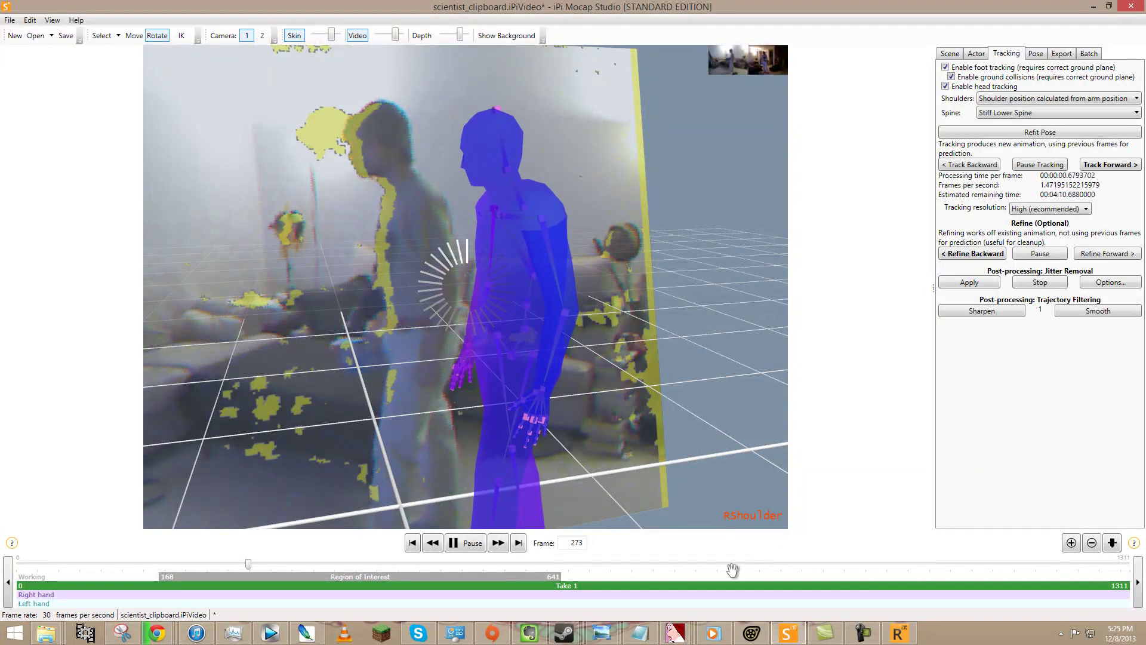
pyautogui.click(864, 634)
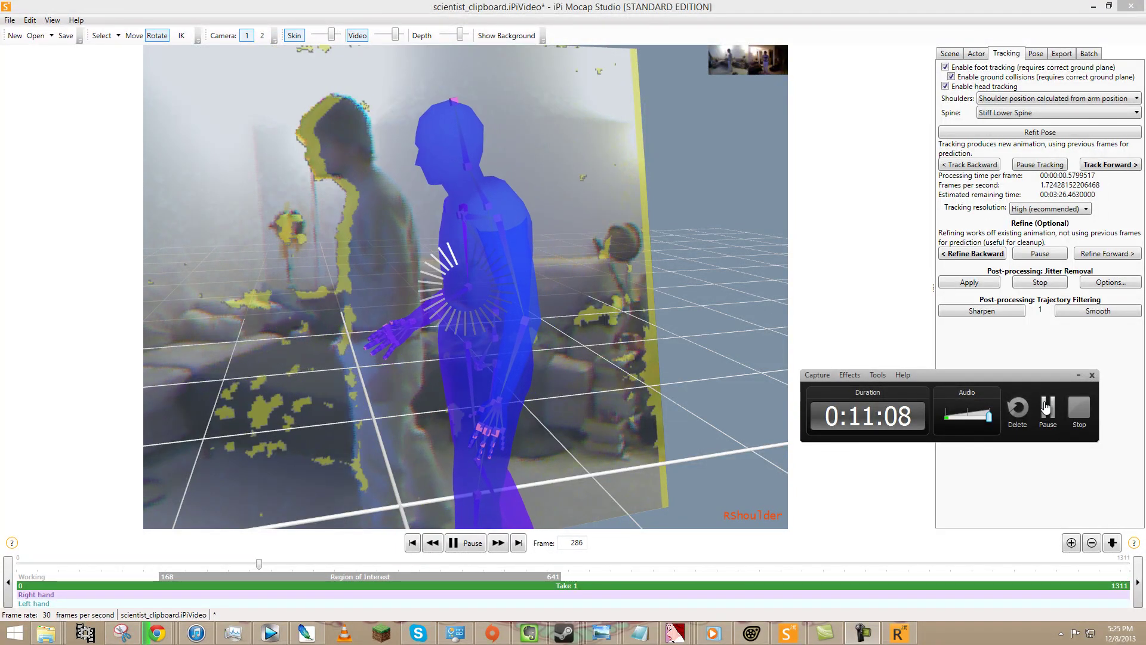
pyautogui.click(1047, 407)
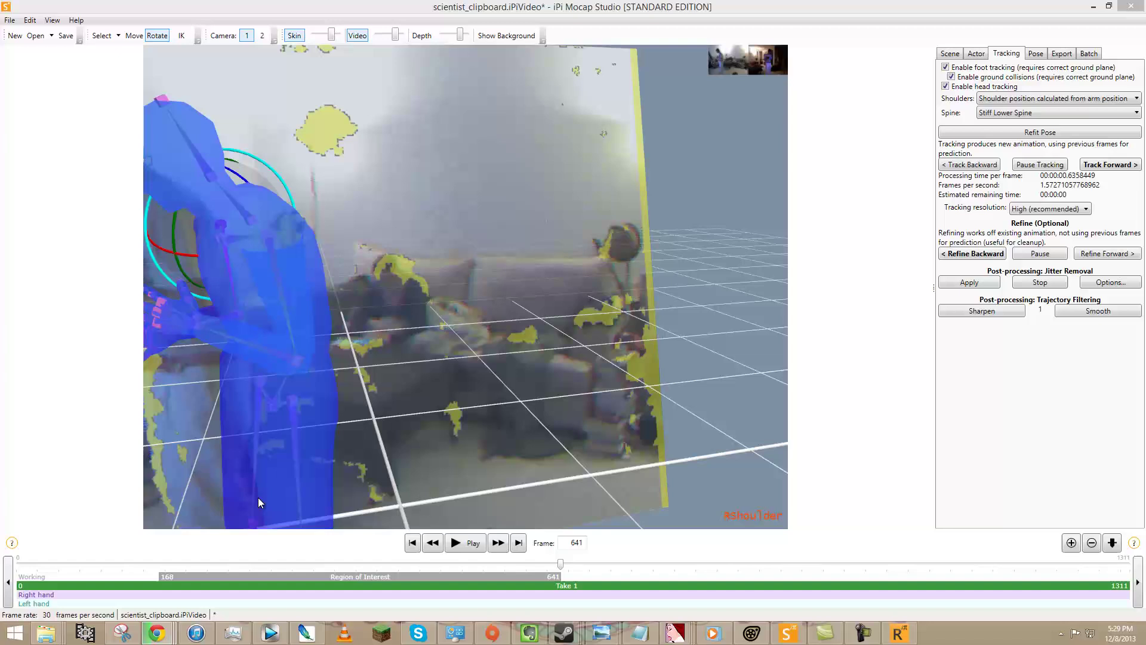
# Step: Play the region of interest from frame 168 and examine the jitter-removed animation up close and from farther away
pyautogui.moveTo(269, 378); pyautogui.dragTo(486, 367, button='middle')
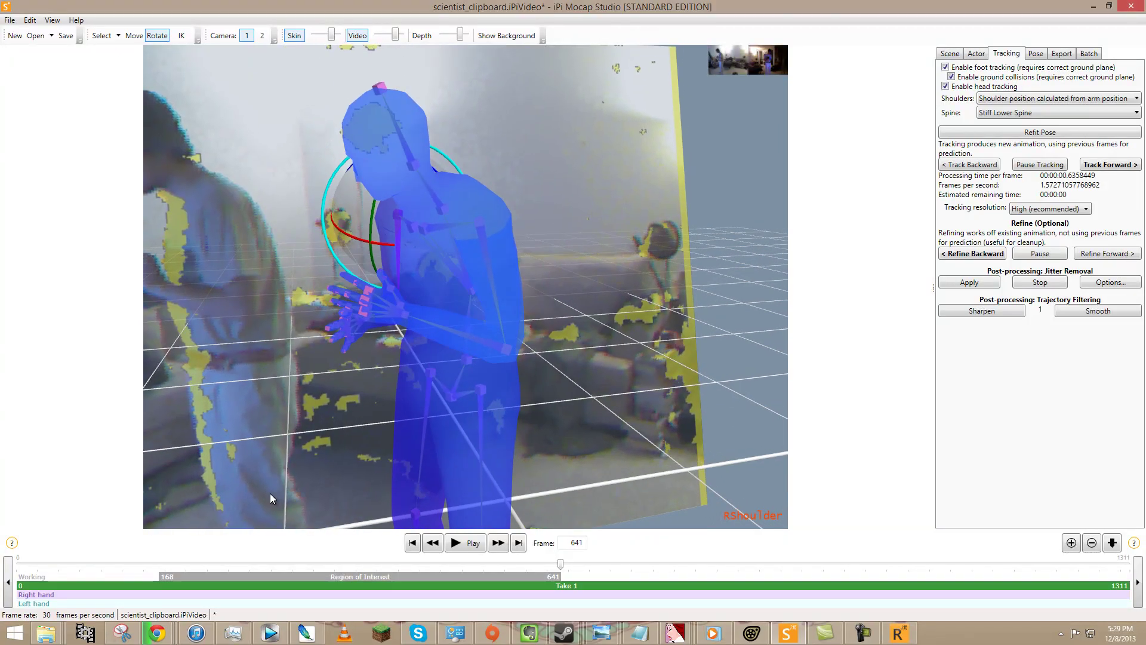
pyautogui.click(167, 561)
pyautogui.press('space')
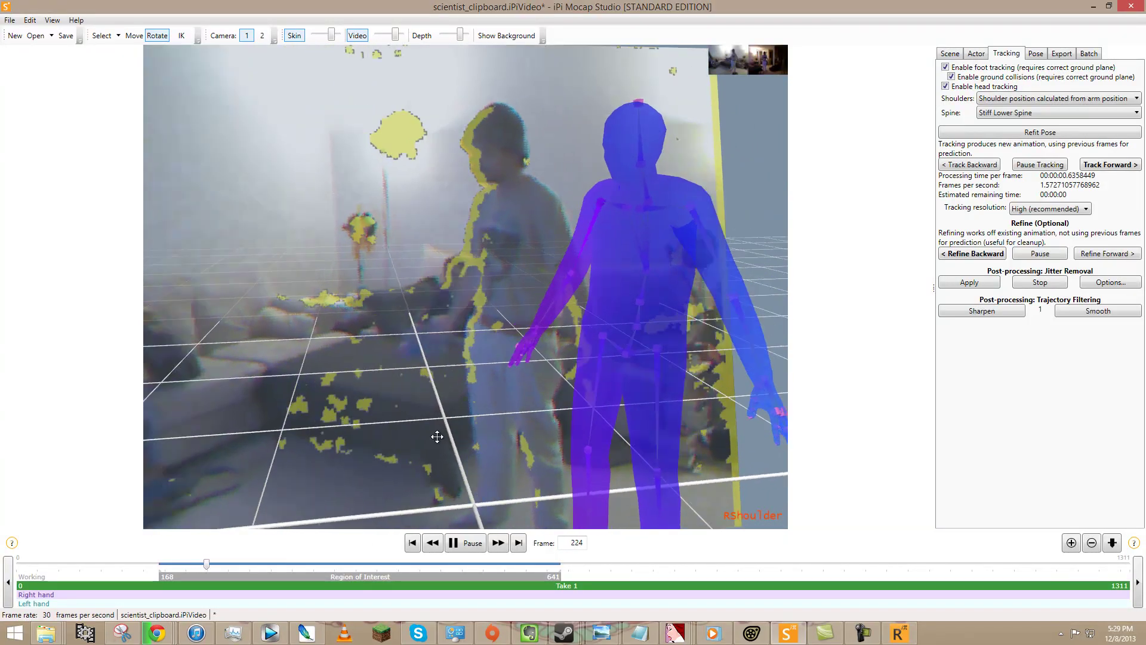
pyautogui.moveTo(436, 436); pyautogui.dragTo(221, 427, button='middle')
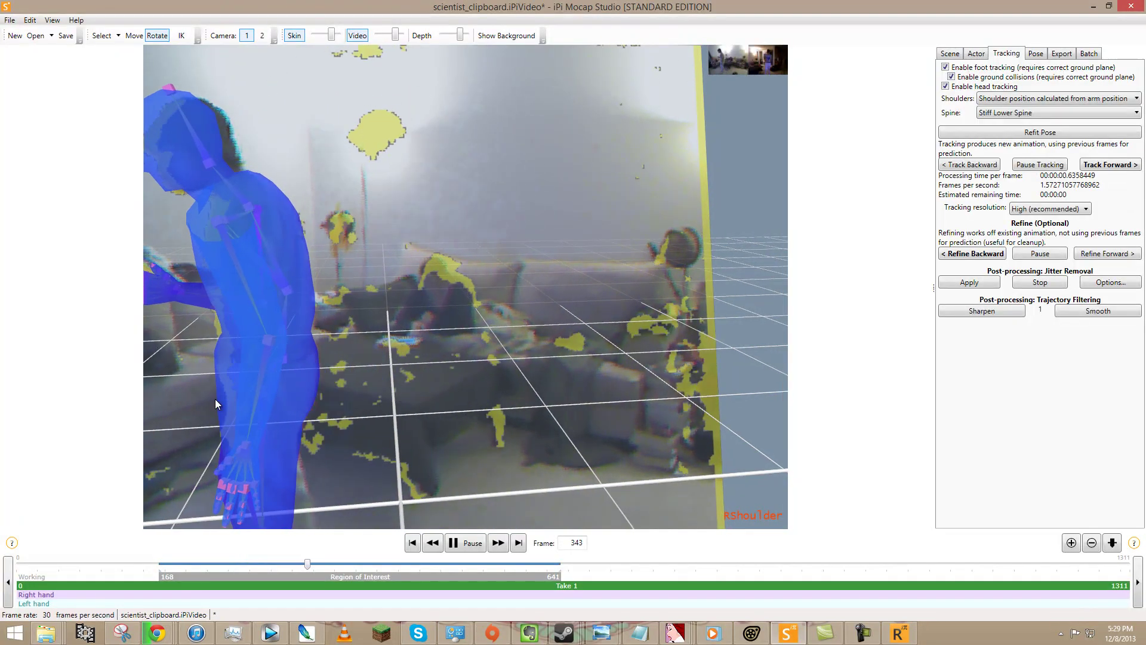
pyautogui.moveTo(215, 398); pyautogui.dragTo(598, 392, button='right')
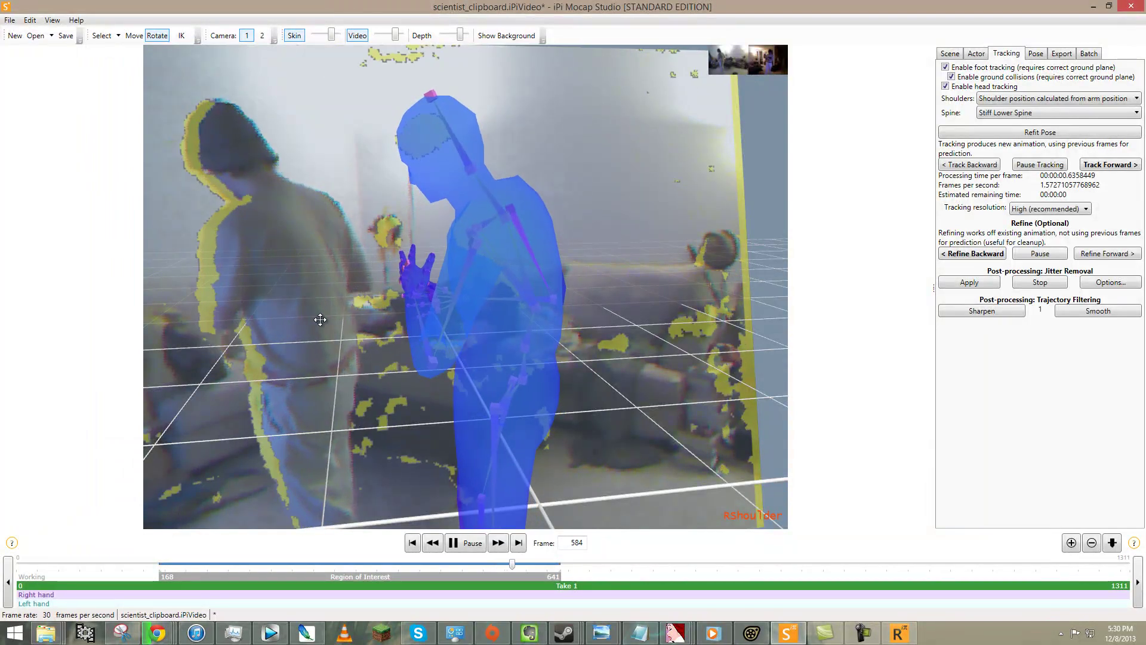
pyautogui.moveTo(320, 320); pyautogui.dragTo(254, 310, button='middle')
pyautogui.scroll(-3, 332, 342)
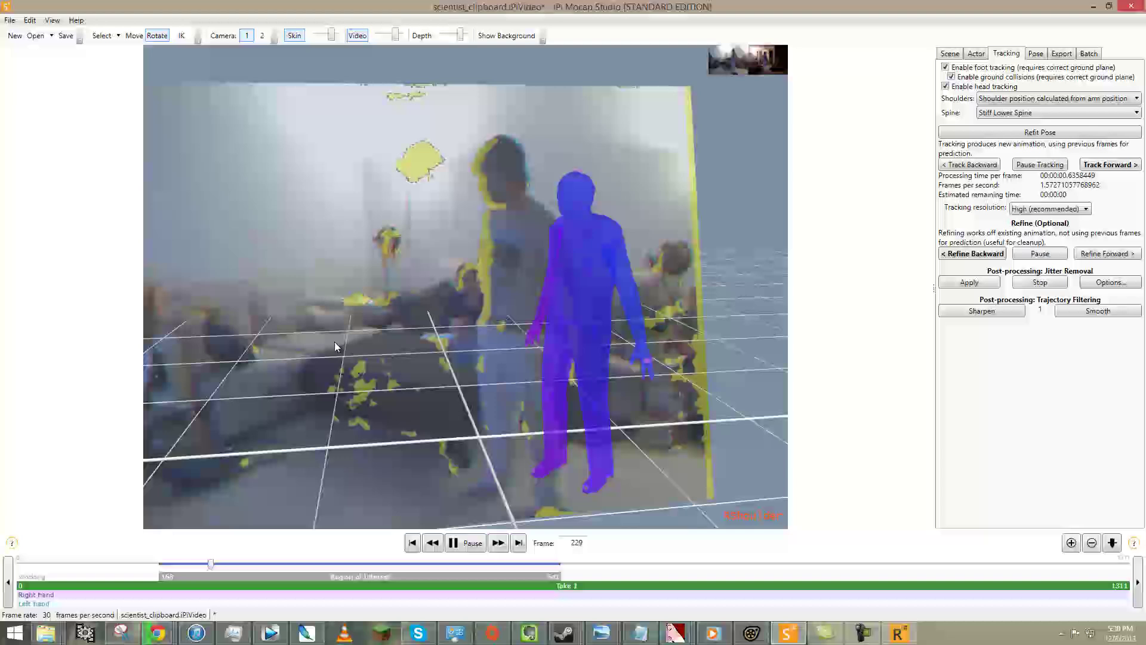
pyautogui.moveTo(334, 341); pyautogui.dragTo(671, 342, button='middle')
pyautogui.scroll(4, 296, 365)
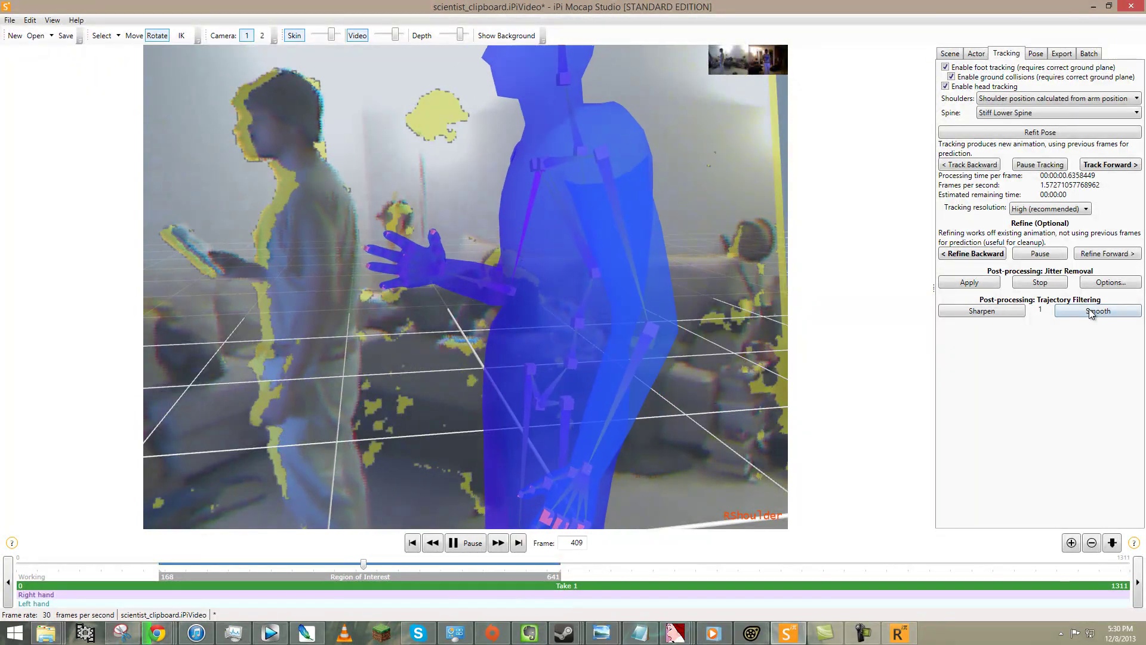
# Step: Smooth the region of interest's trajectories to filtering level 2 and replay it from the start of the region
pyautogui.click(1090, 311)
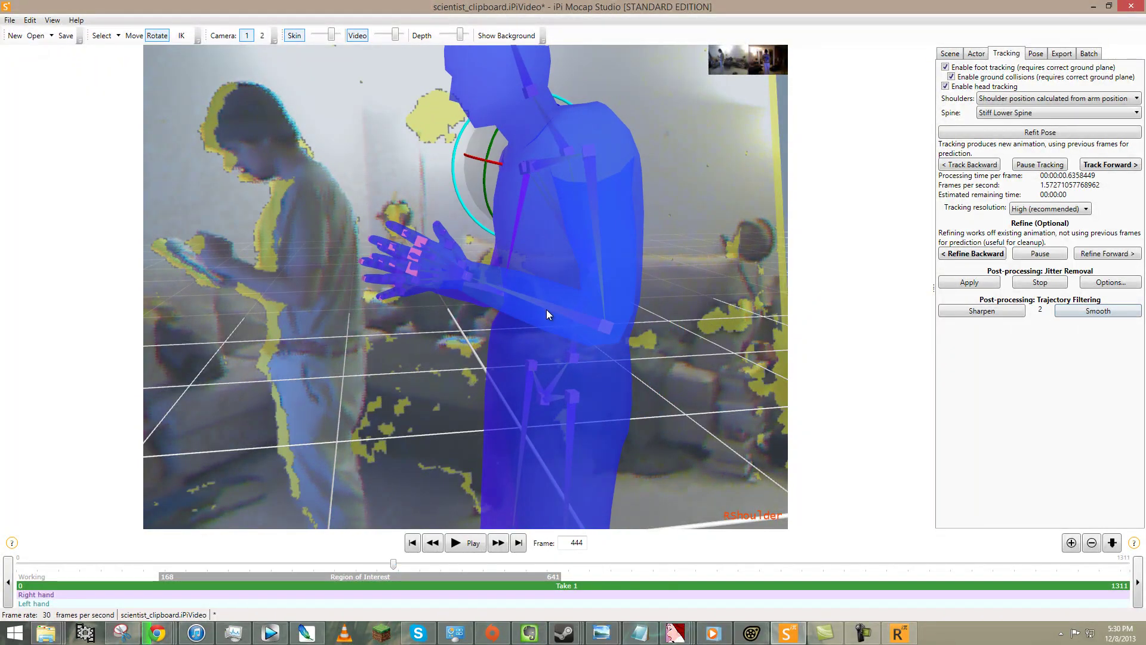
pyautogui.click(207, 566)
pyautogui.press('space')
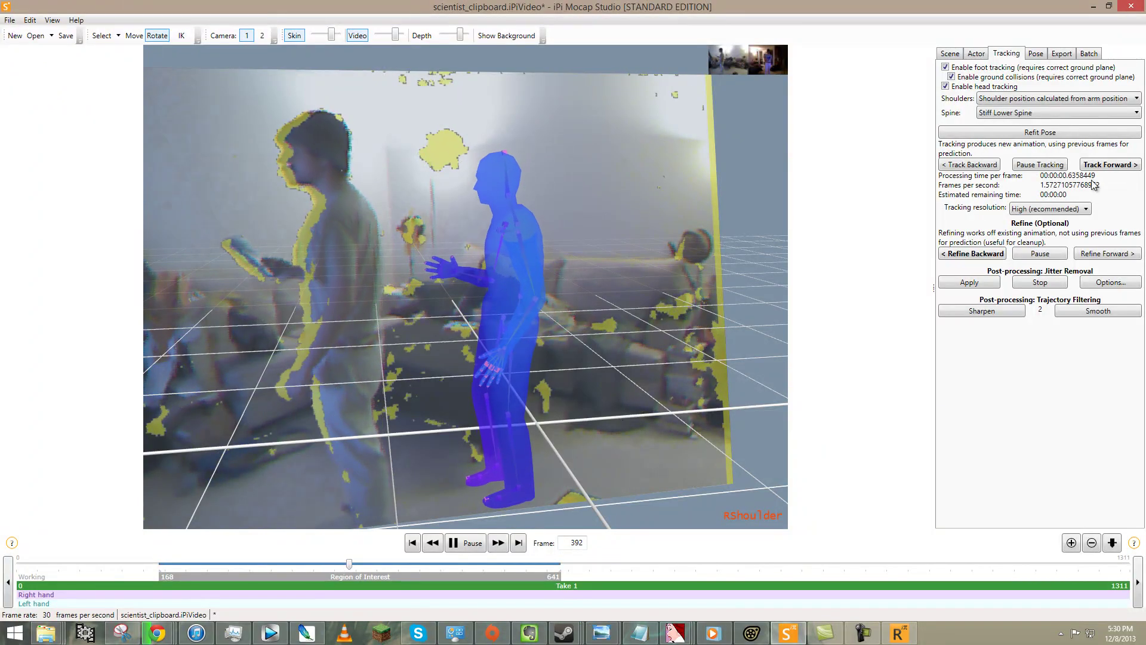
# Step: Bring up the animation export settings, and in Source Filmmaker's motion editor locate the magnusson1 model in the animation set list
pyautogui.click(1062, 54)
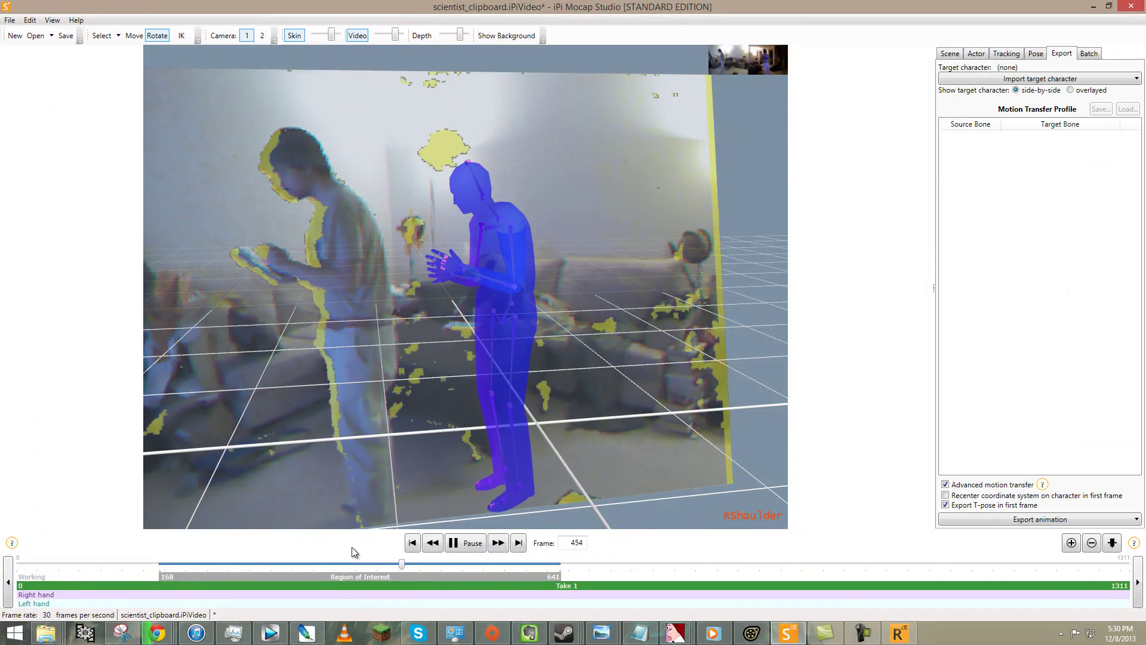
pyautogui.click(753, 635)
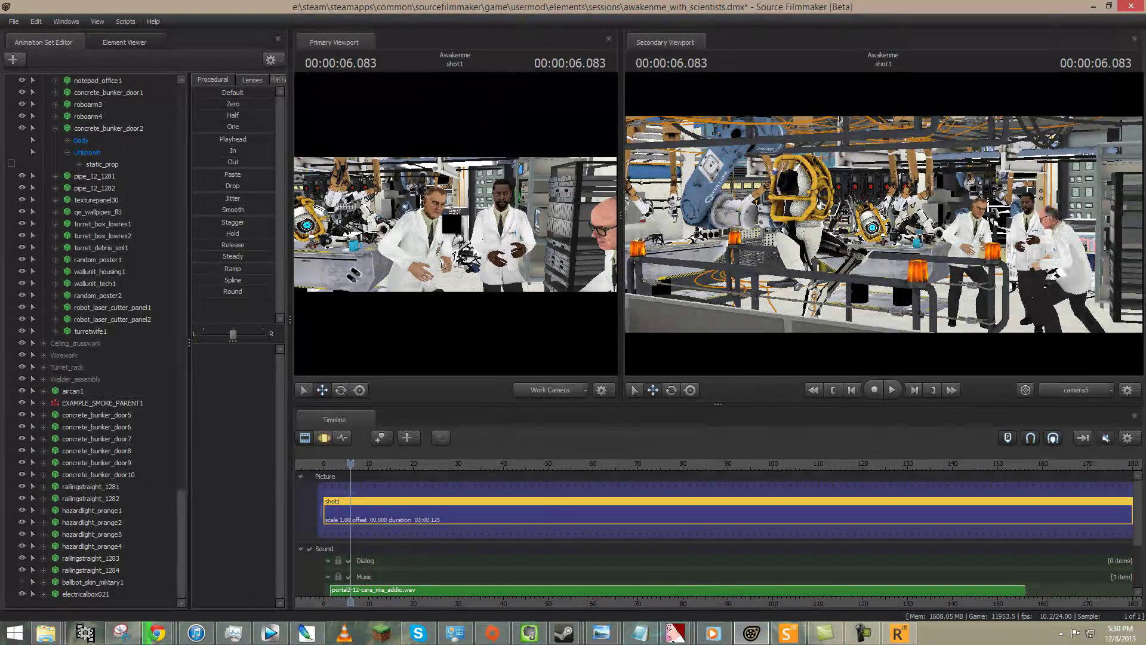
pyautogui.moveTo(452, 224); pyautogui.dragTo(404, 233)
pyautogui.click(324, 438)
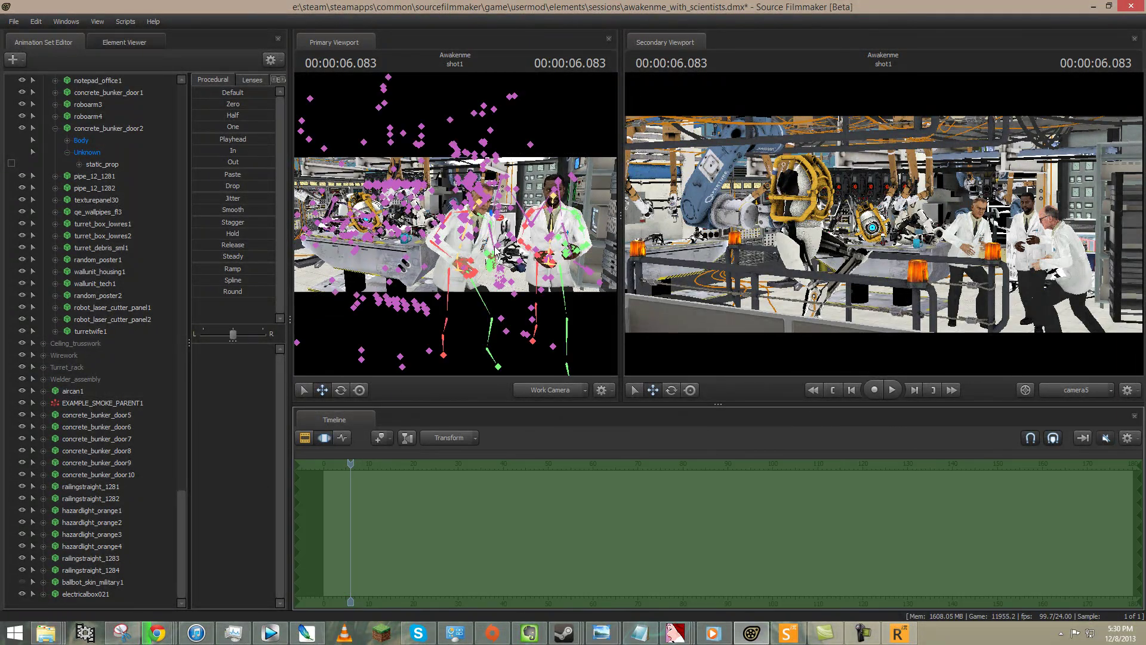
pyautogui.click(460, 250)
pyautogui.scroll(20, 76, 317)
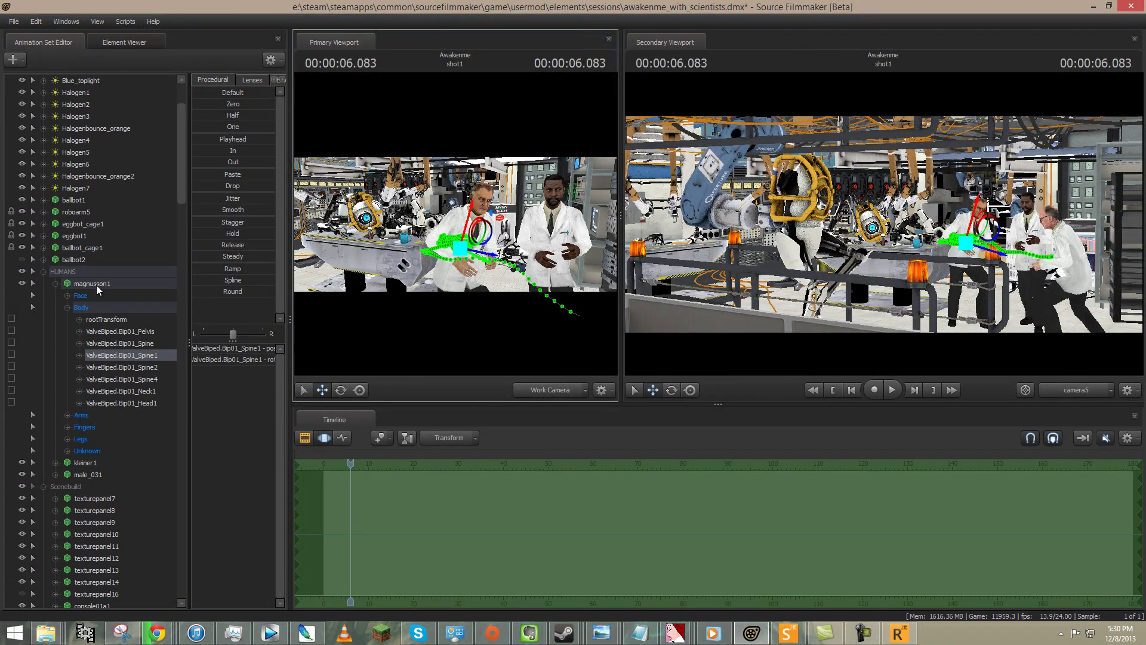
# Step: Import the ragdoll sequence onto magnusson1 with root motion generation enabled
pyautogui.rightClick(99, 285)
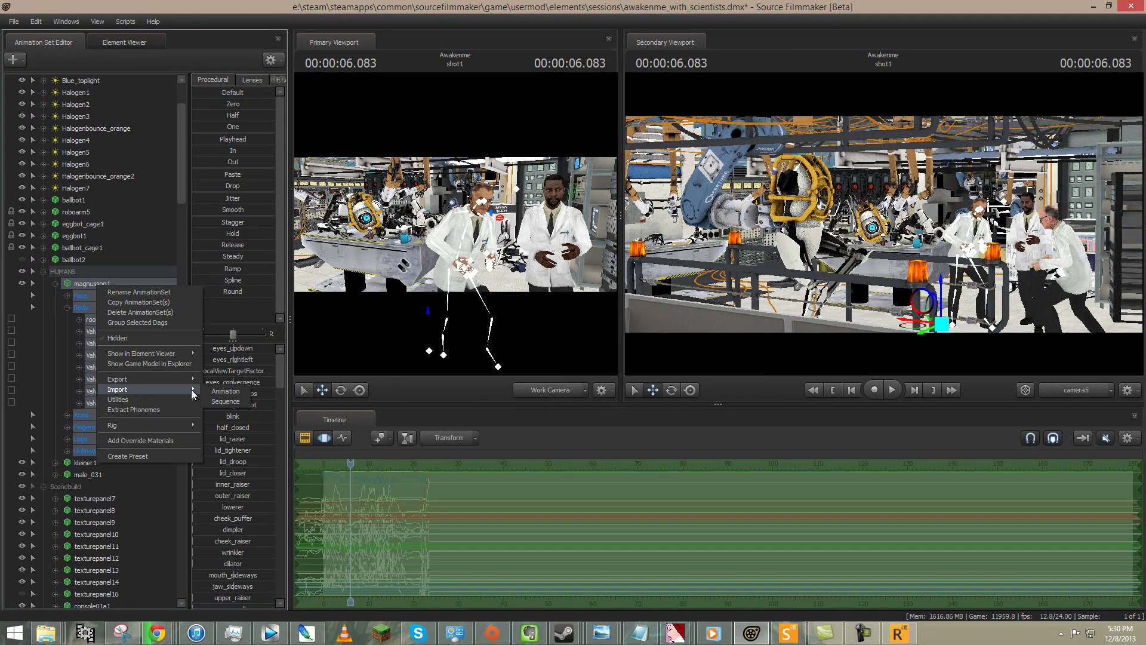
pyautogui.click(226, 391)
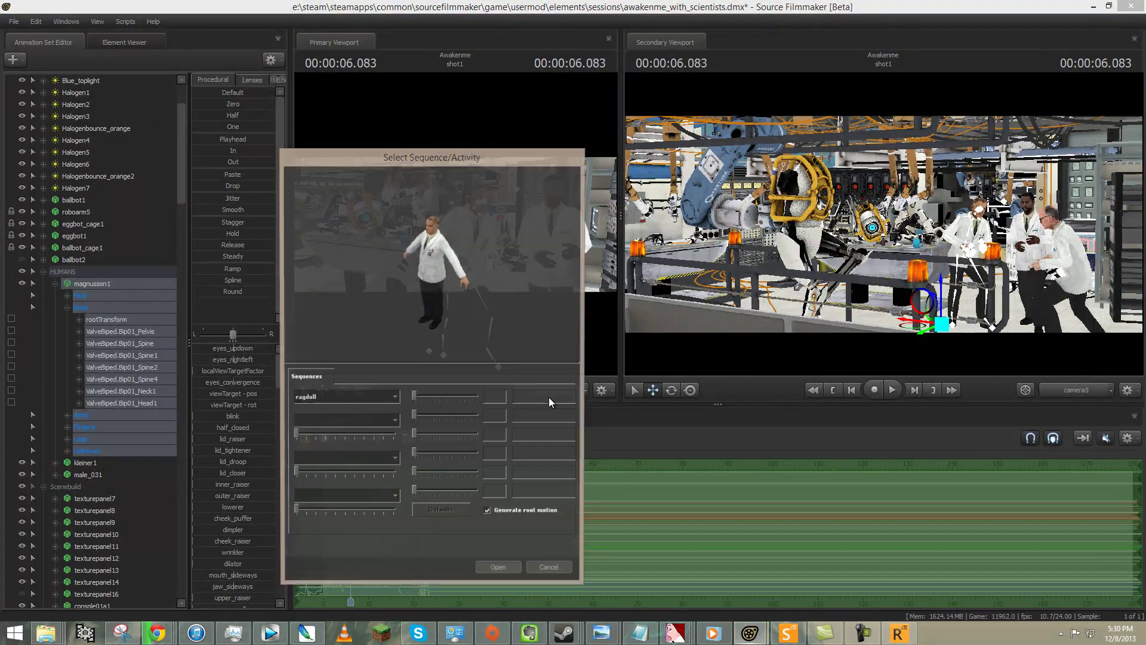
pyautogui.click(481, 567)
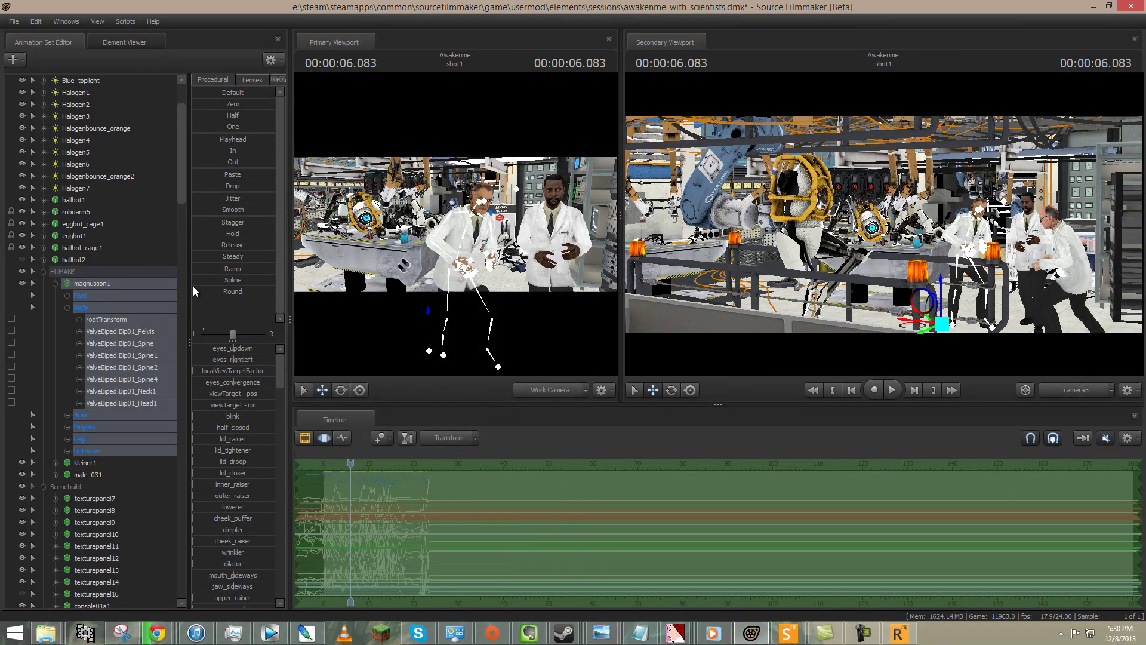
pyautogui.click(122, 297)
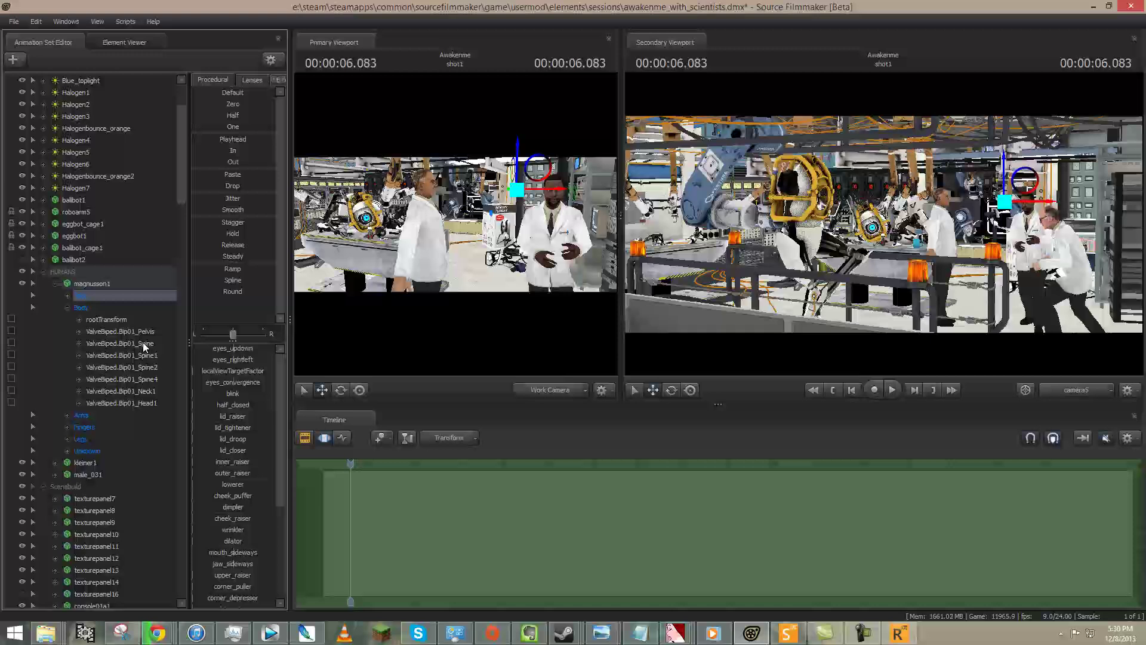
# Step: Export magnusson1's animation untrimmed as the Ascii file magnusson.dmx in the IPIsoft Rigs folder
pyautogui.rightClick(92, 284)
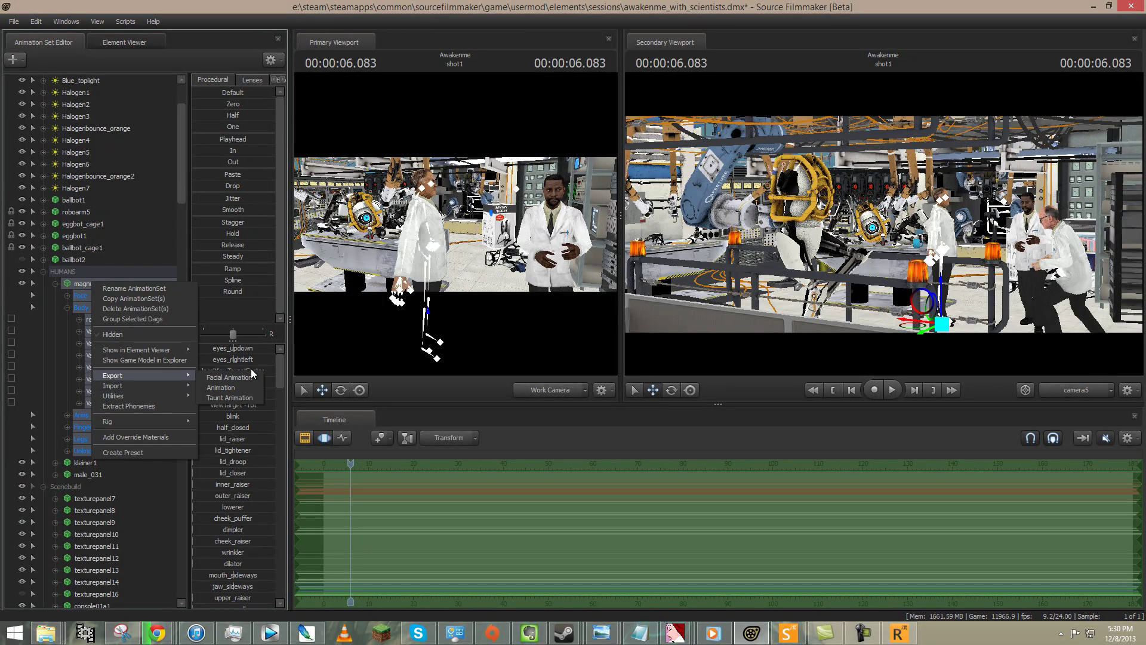
pyautogui.click(242, 389)
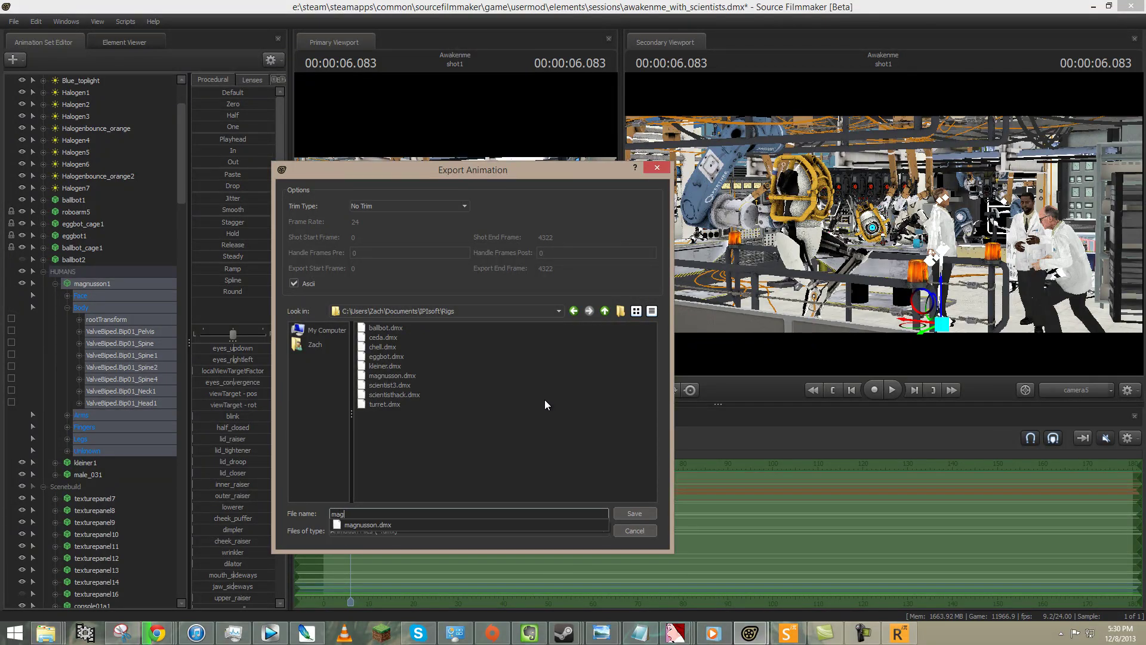
pyautogui.click(634, 513)
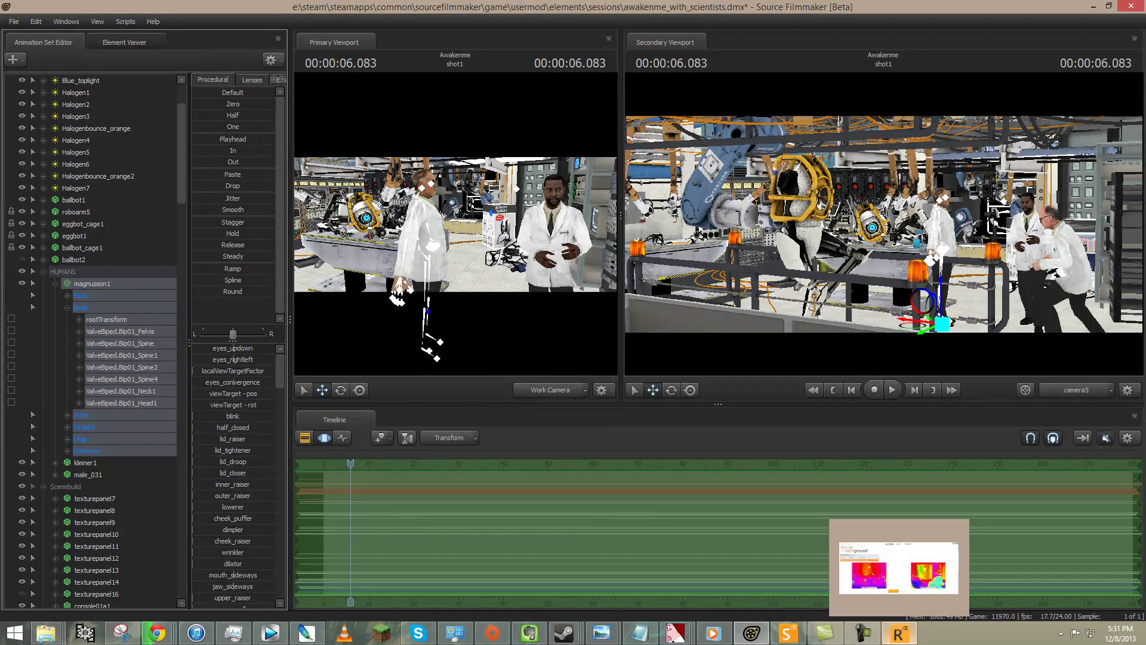
pyautogui.click(899, 634)
pyautogui.click(899, 634)
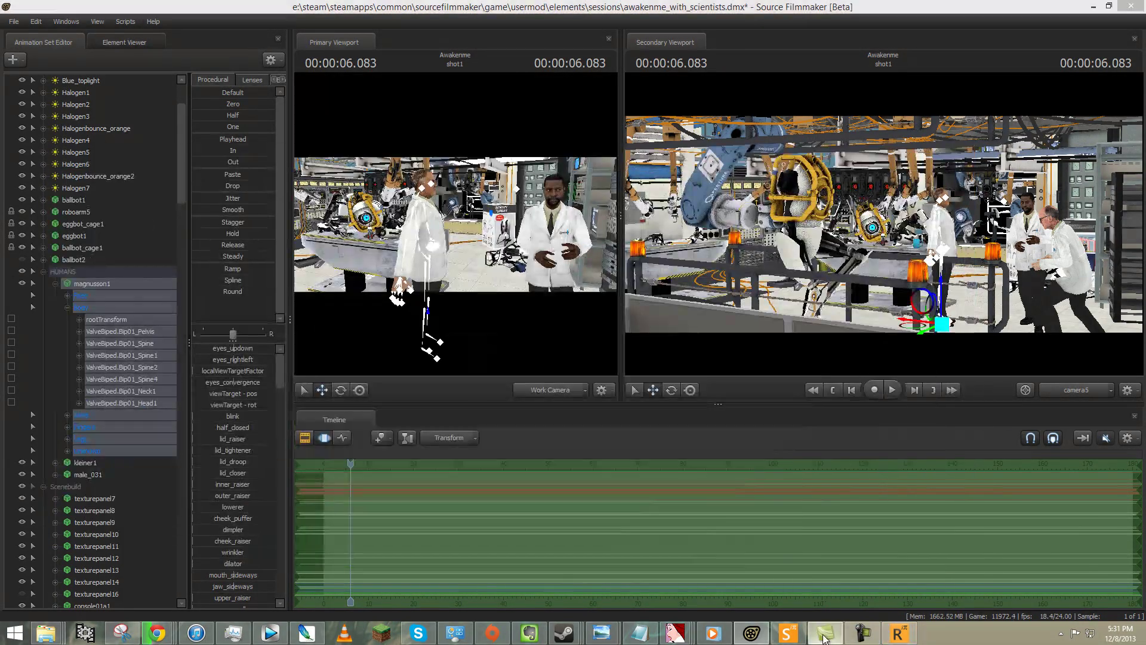
pyautogui.click(825, 633)
pyautogui.click(826, 636)
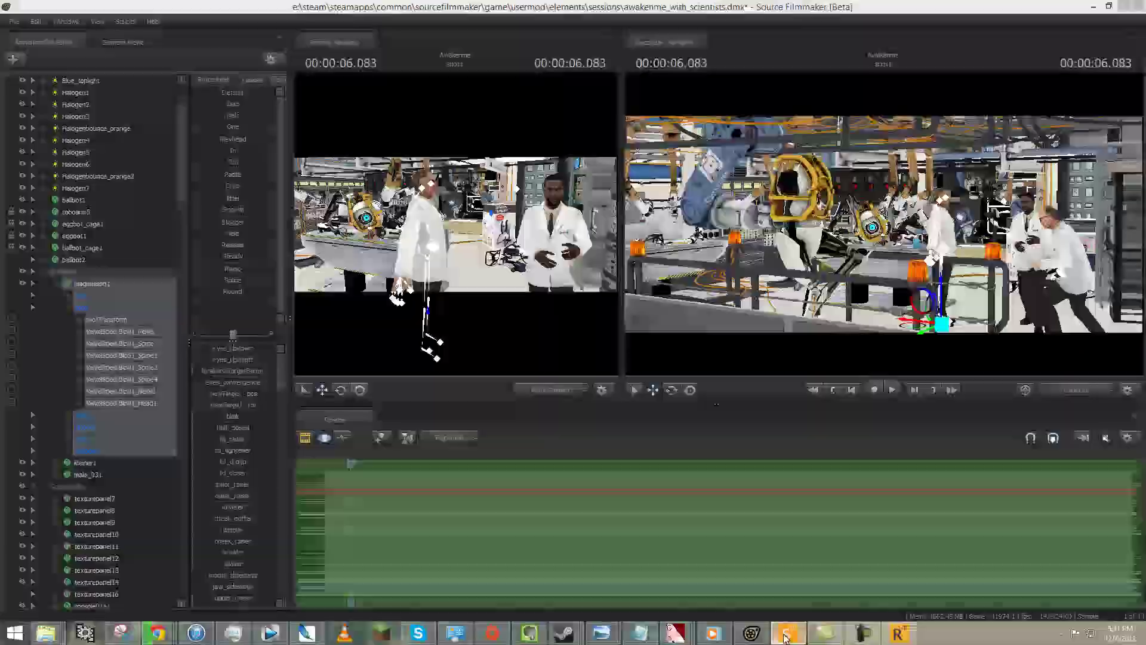
# Step: Switch to iPi Mocap Studio and import magnusson.dmx from the Documents\IPIsoft\Rigs folder as the target character
pyautogui.click(788, 633)
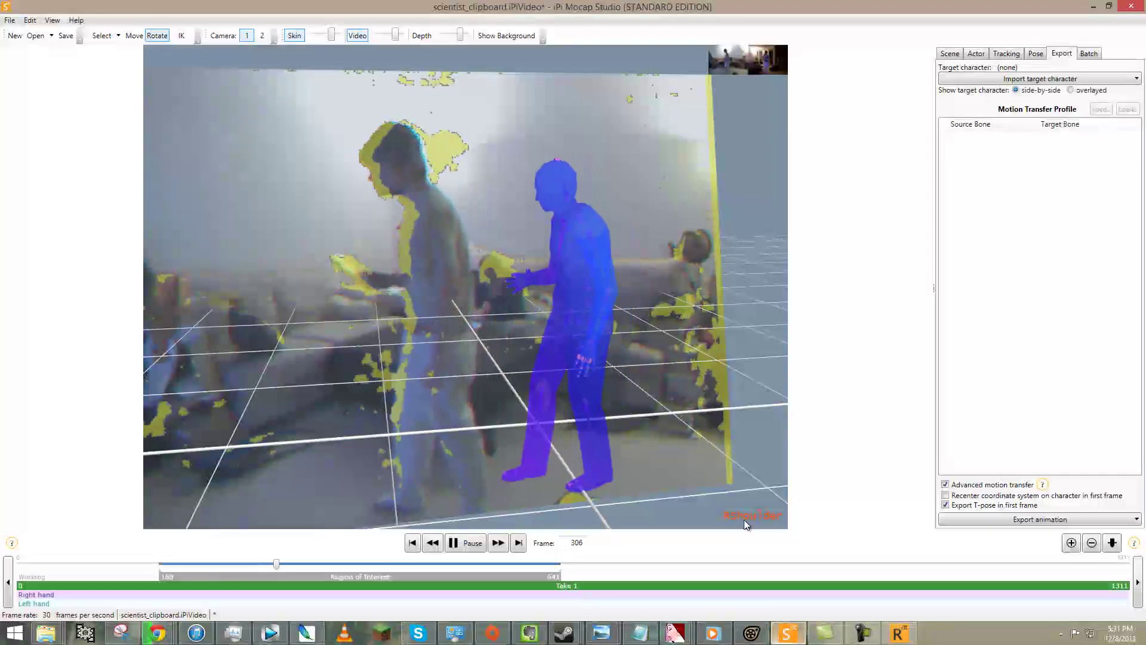
pyautogui.click(1044, 78)
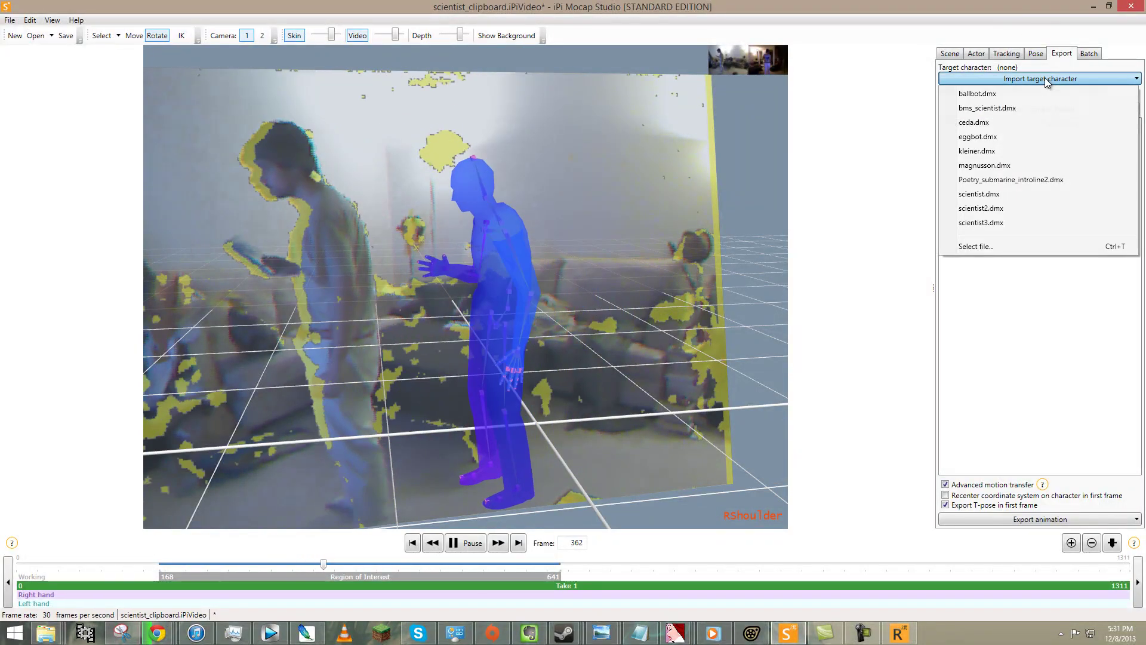
pyautogui.click(985, 247)
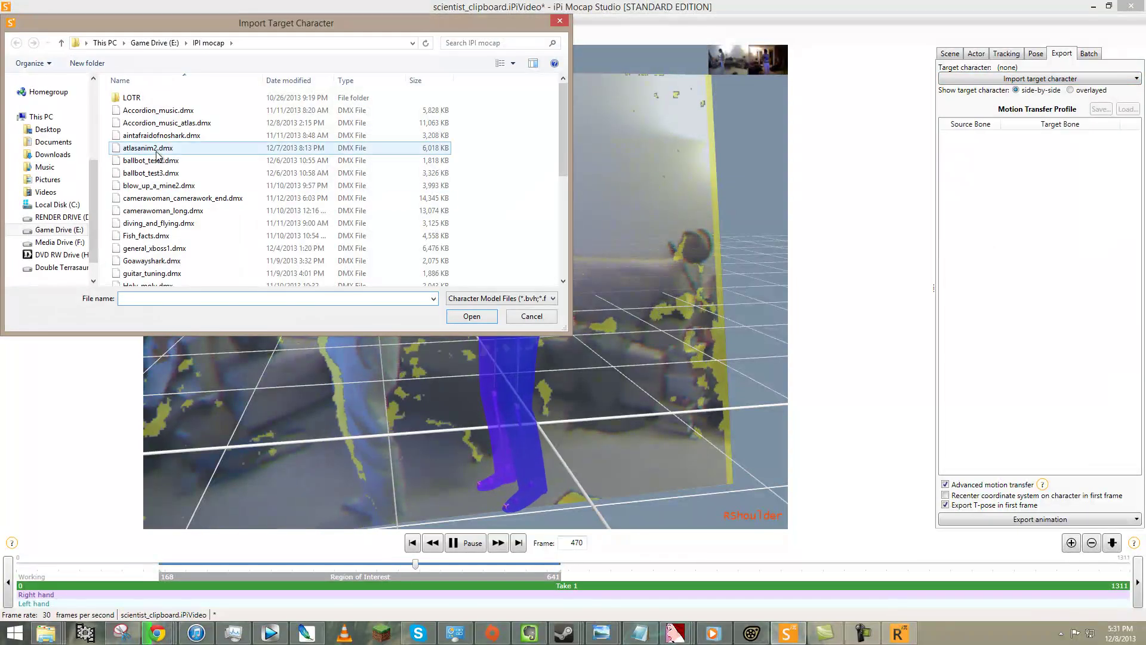
pyautogui.click(57, 143)
pyautogui.doubleClick(143, 257)
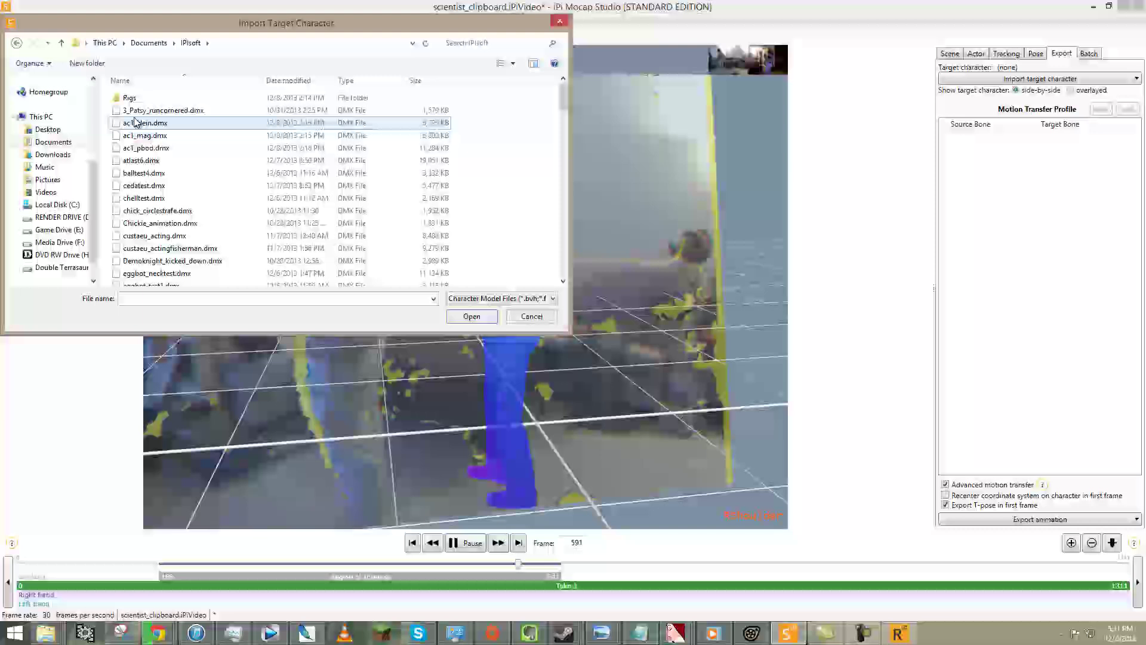
pyautogui.doubleClick(129, 97)
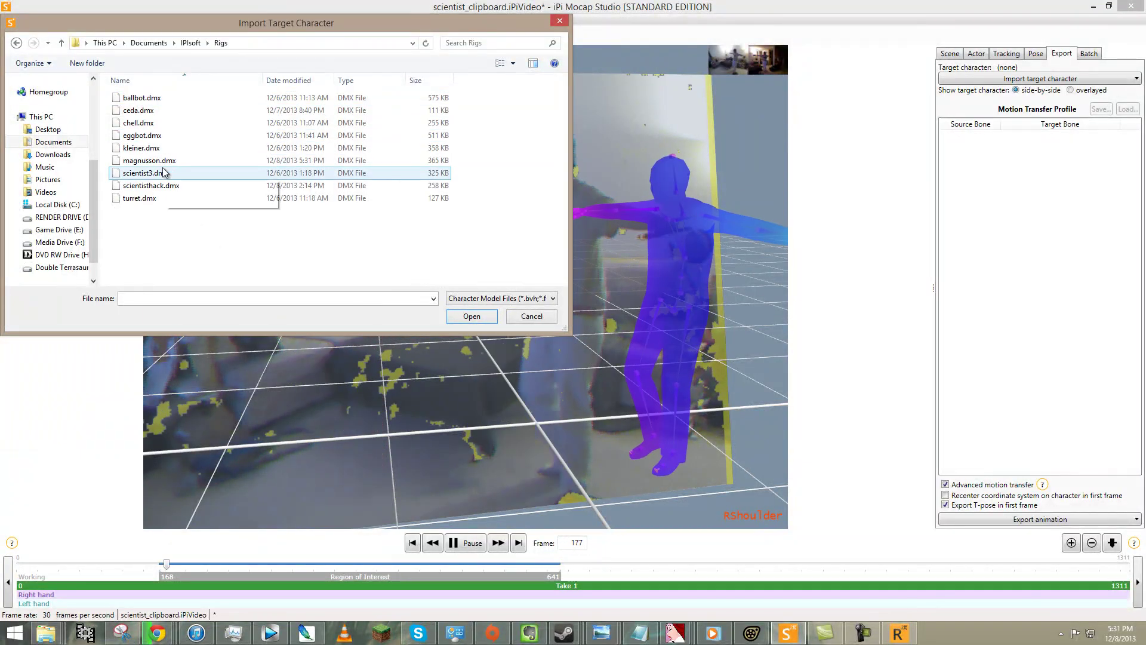
pyautogui.click(179, 160)
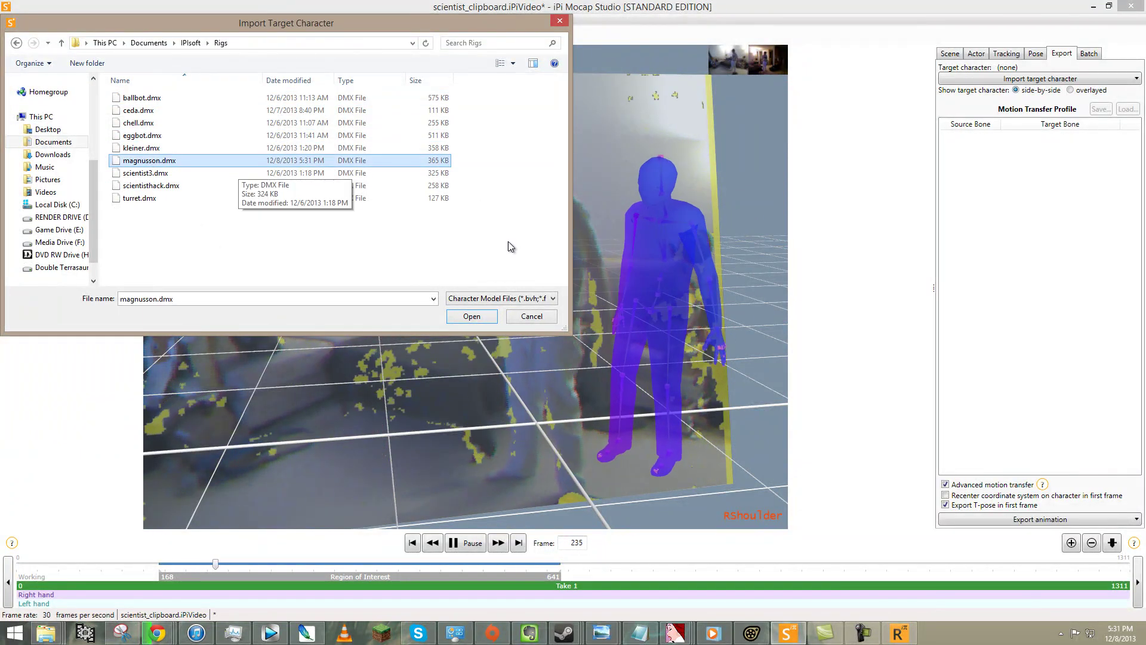
pyautogui.click(472, 316)
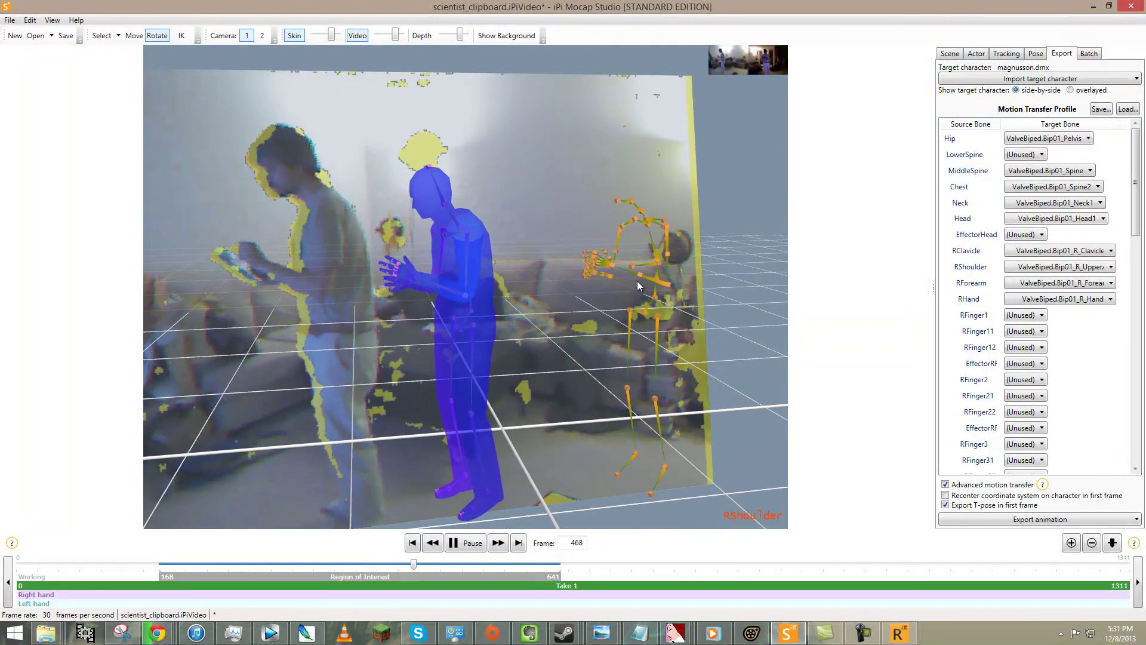
# Step: Export the animation to the IPIsoft folder in Valve Source Engine DMX format, naming it Magnusson_scientist_clipboard
pyautogui.click(1002, 521)
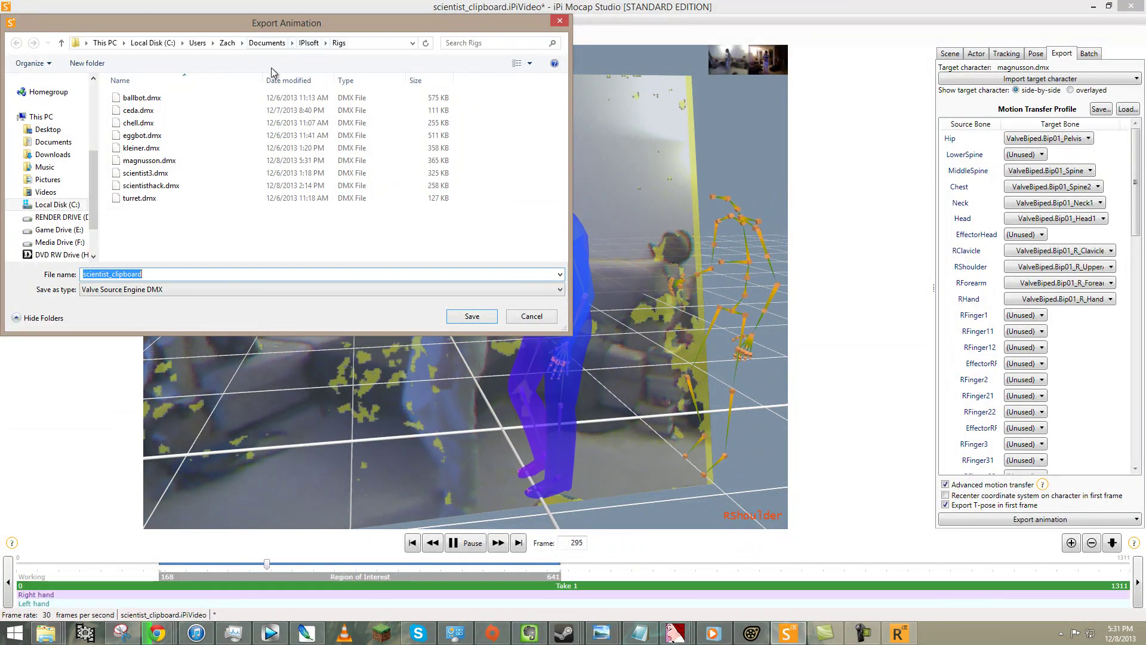
pyautogui.click(309, 43)
pyautogui.click(161, 274)
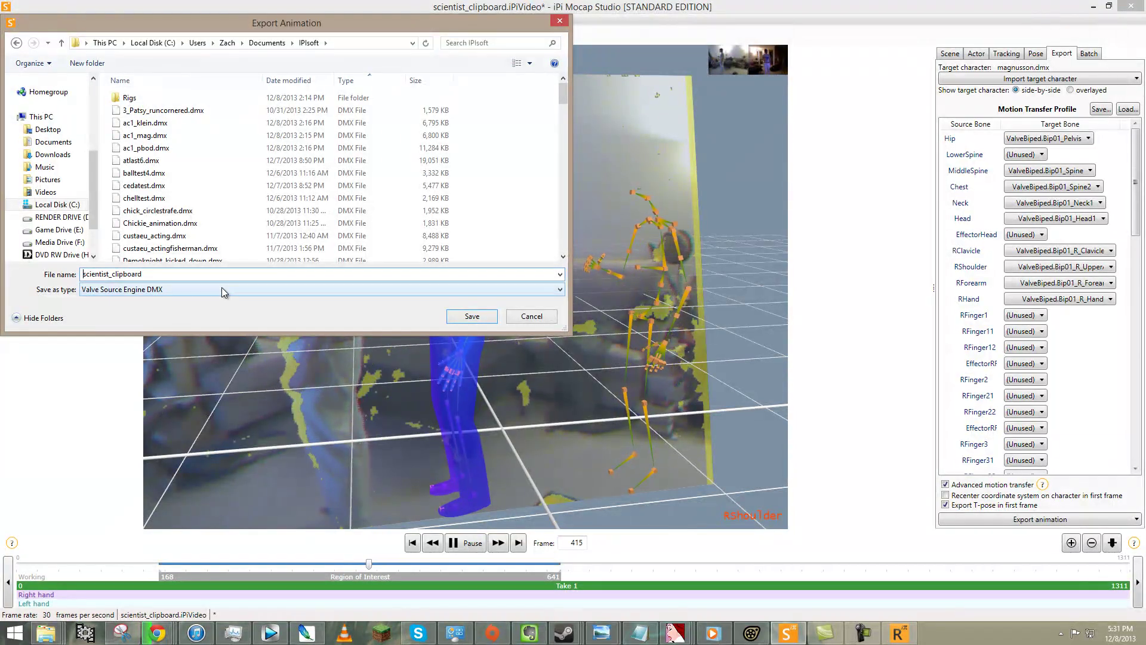
pyautogui.press('Home')
pyautogui.write('ma')
pyautogui.press('BackSpace')
pyautogui.press('BackSpace')
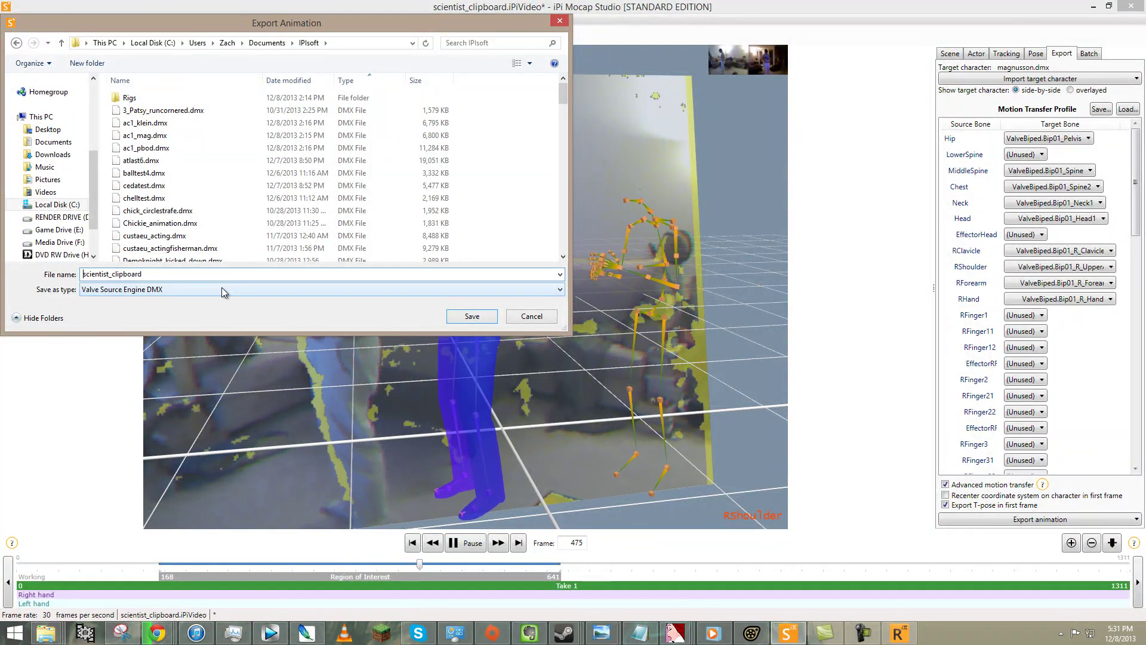
pyautogui.write('Magnusson_')
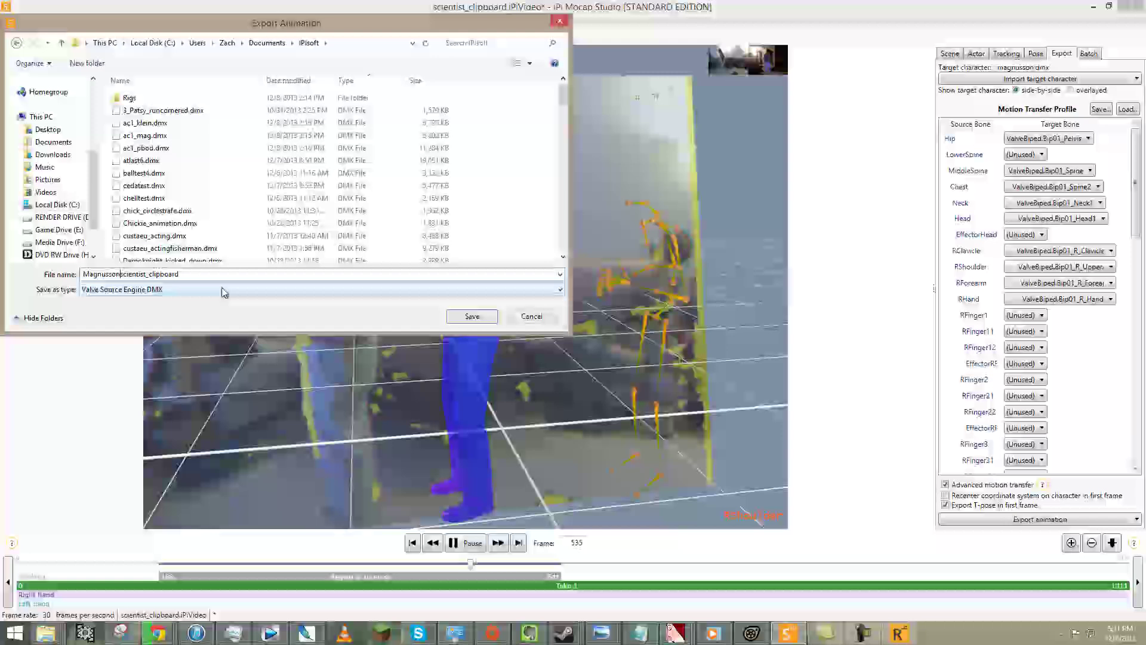
pyautogui.click(466, 318)
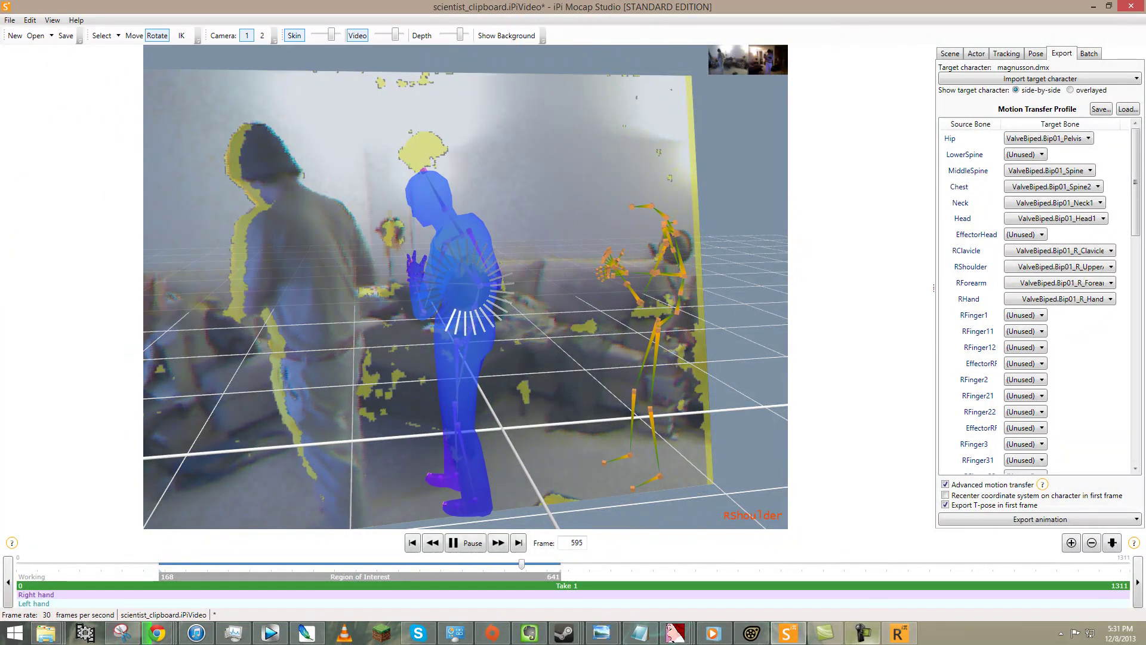
# Step: Switch to Source Filmmaker and turn off lighting in the primary viewport
pyautogui.click(758, 636)
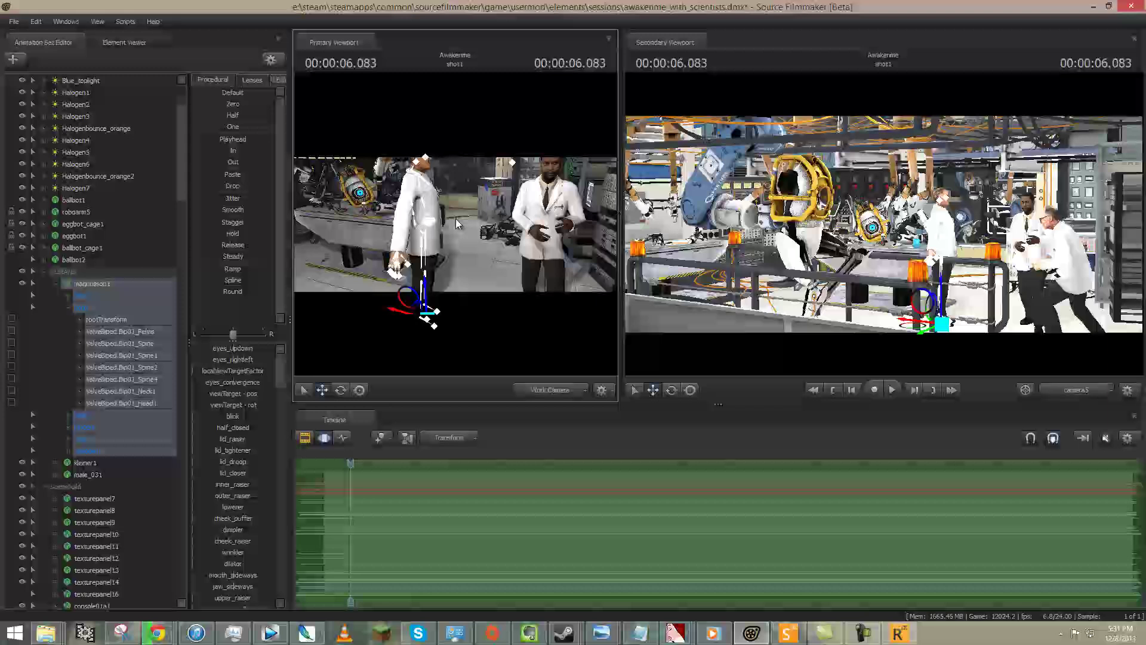
pyautogui.rightClick(571, 234)
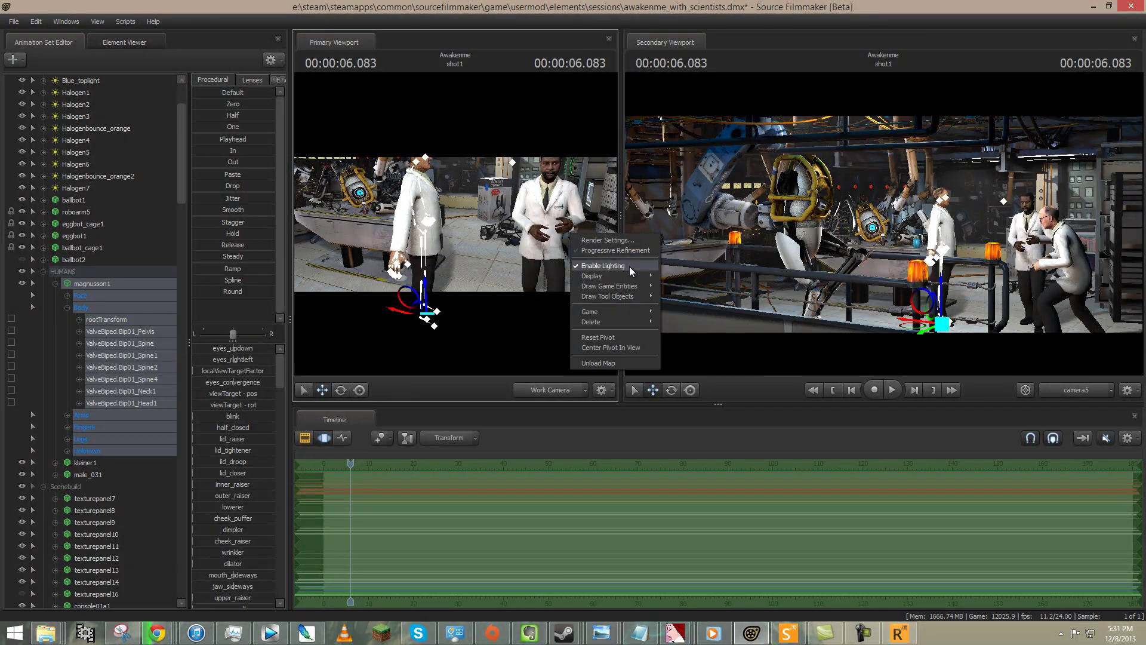
pyautogui.click(629, 266)
pyautogui.moveTo(550, 272); pyautogui.dragTo(540, 259)
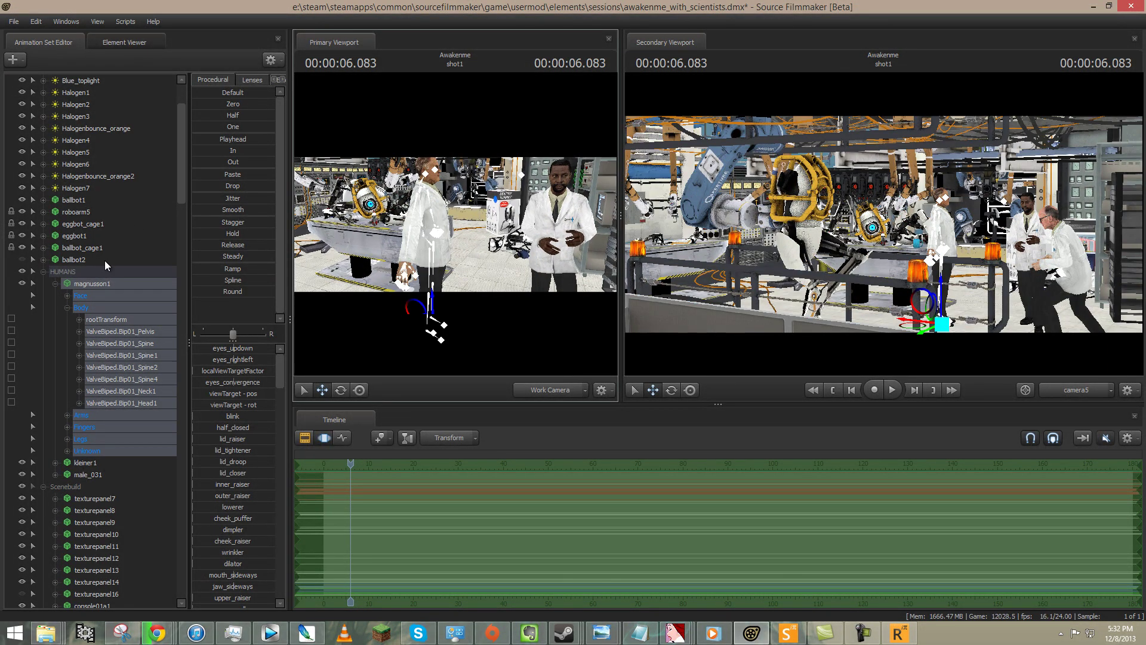
# Step: Import the Magnusson_scientist_clipboard.dmx animation from the IPIsoft folder onto magnusson1, accepting the channel mapping
pyautogui.rightClick(109, 285)
pyautogui.moveTo(144, 388)
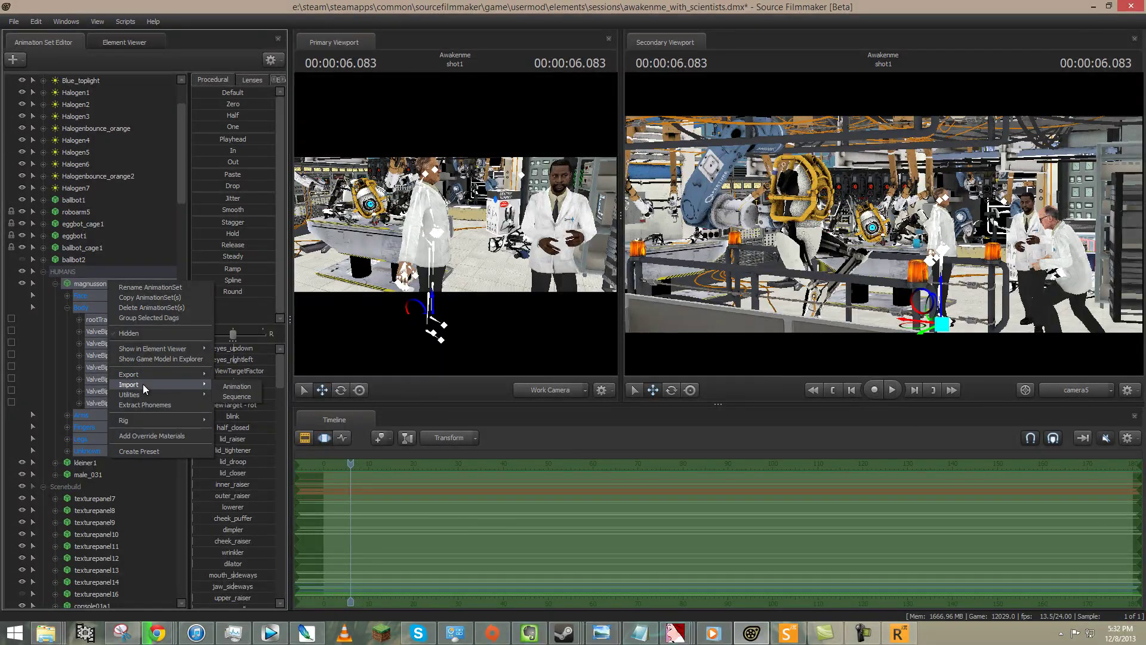
pyautogui.click(242, 387)
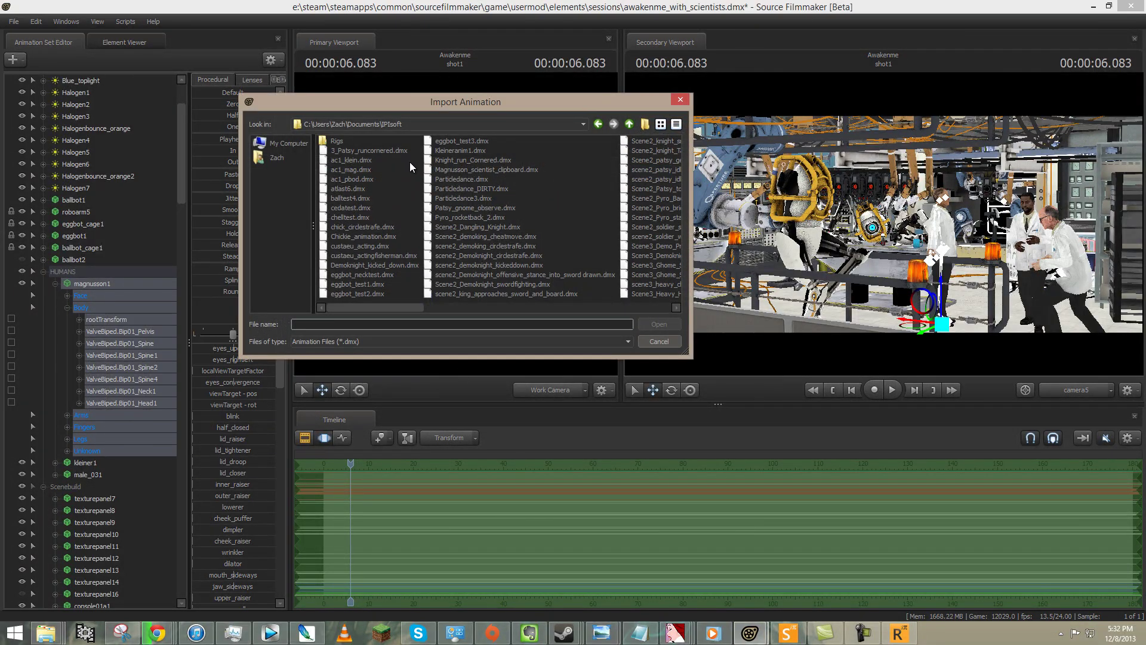
pyautogui.click(670, 308)
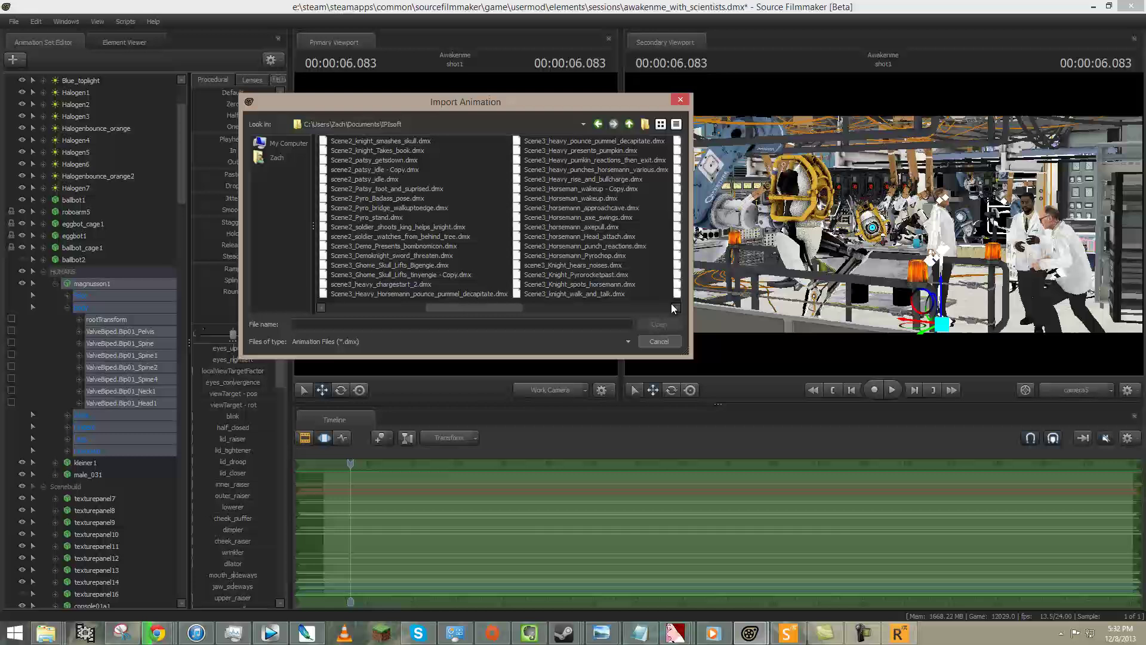
pyautogui.click(669, 308)
pyautogui.click(664, 309)
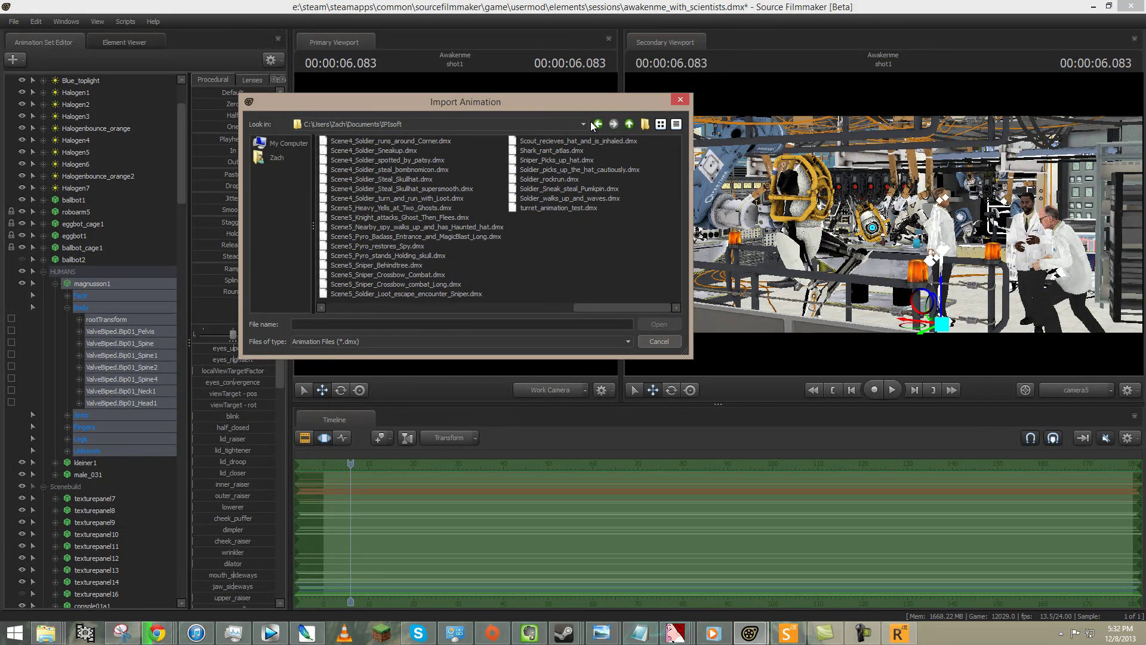
pyautogui.click(560, 308)
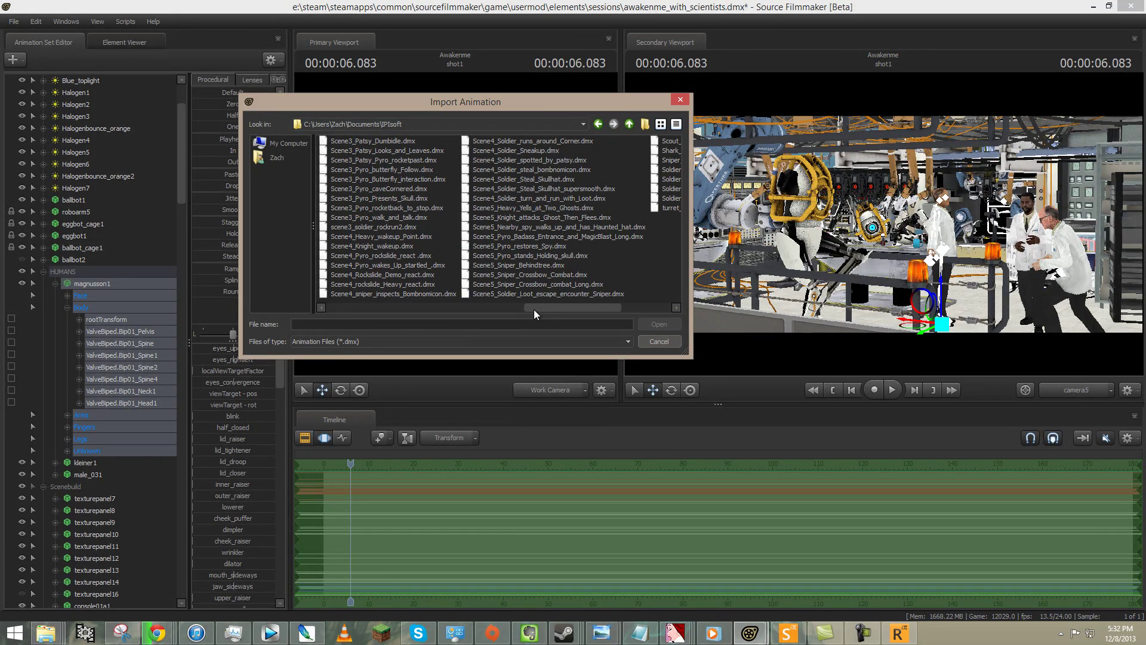
pyautogui.moveTo(534, 310); pyautogui.dragTo(410, 317)
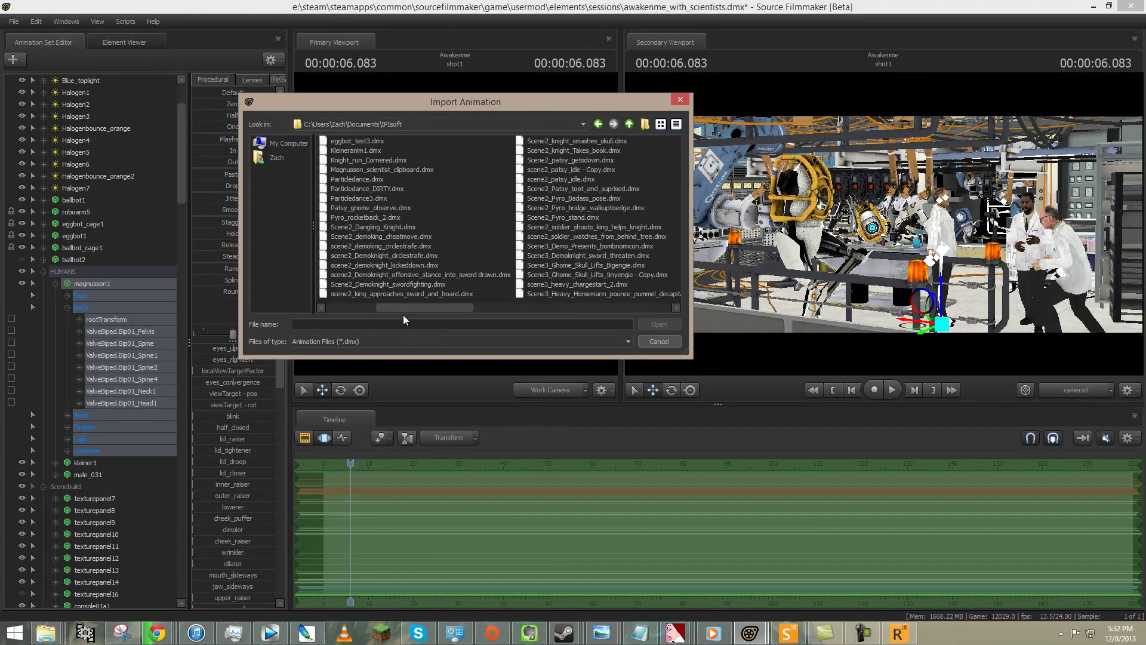
pyautogui.click(385, 171)
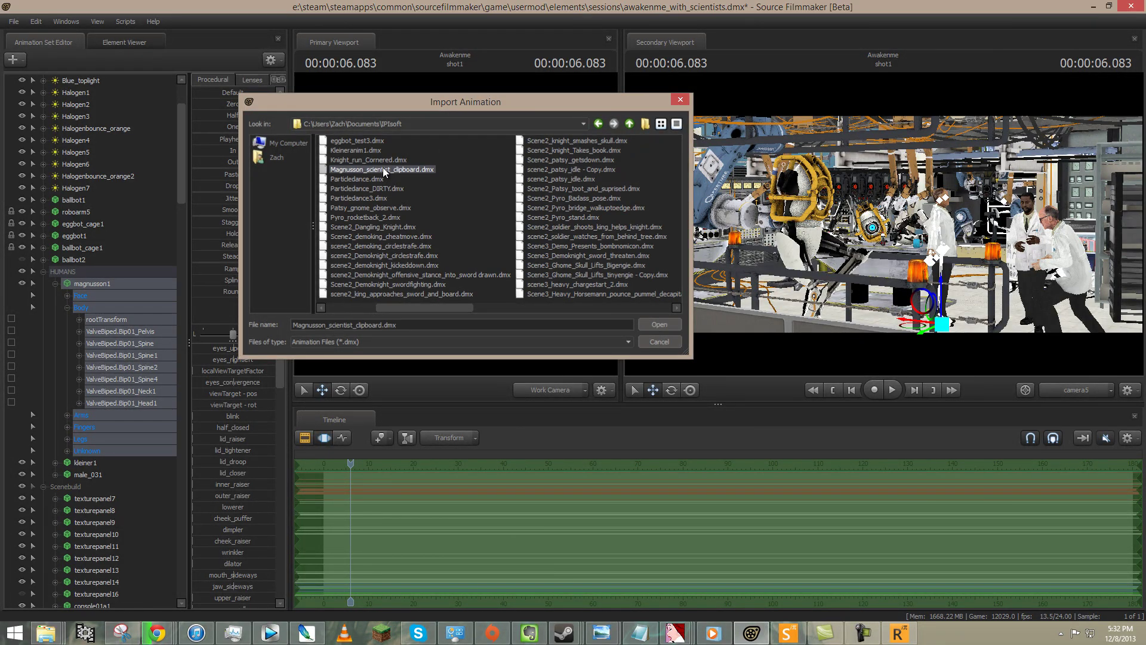
pyautogui.doubleClick(385, 170)
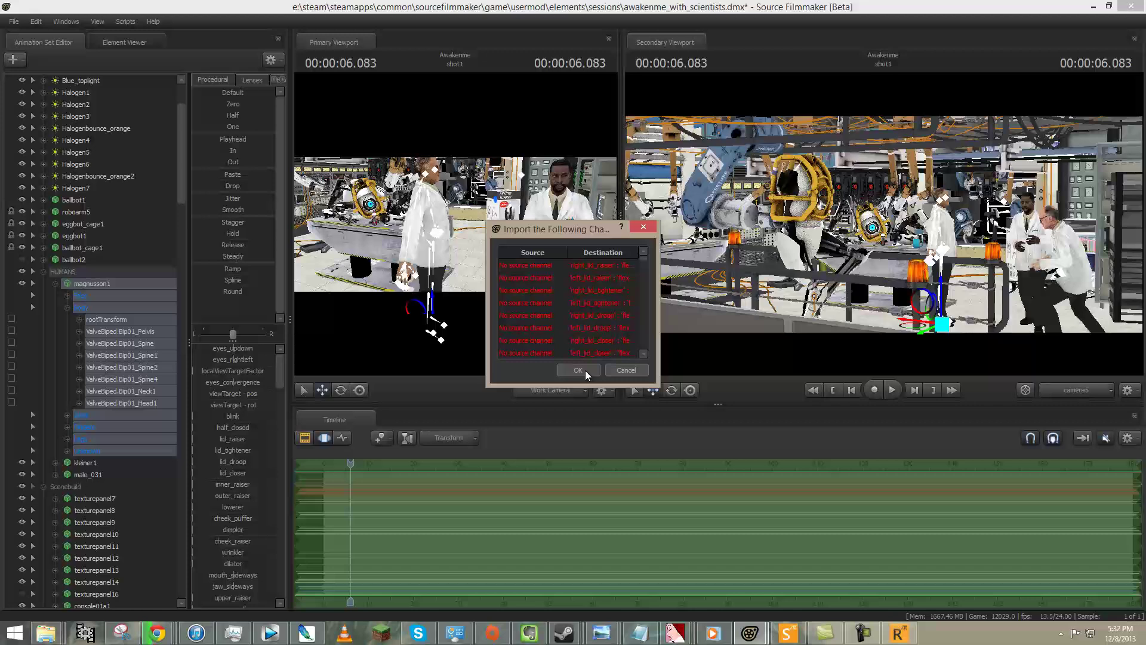
pyautogui.click(578, 370)
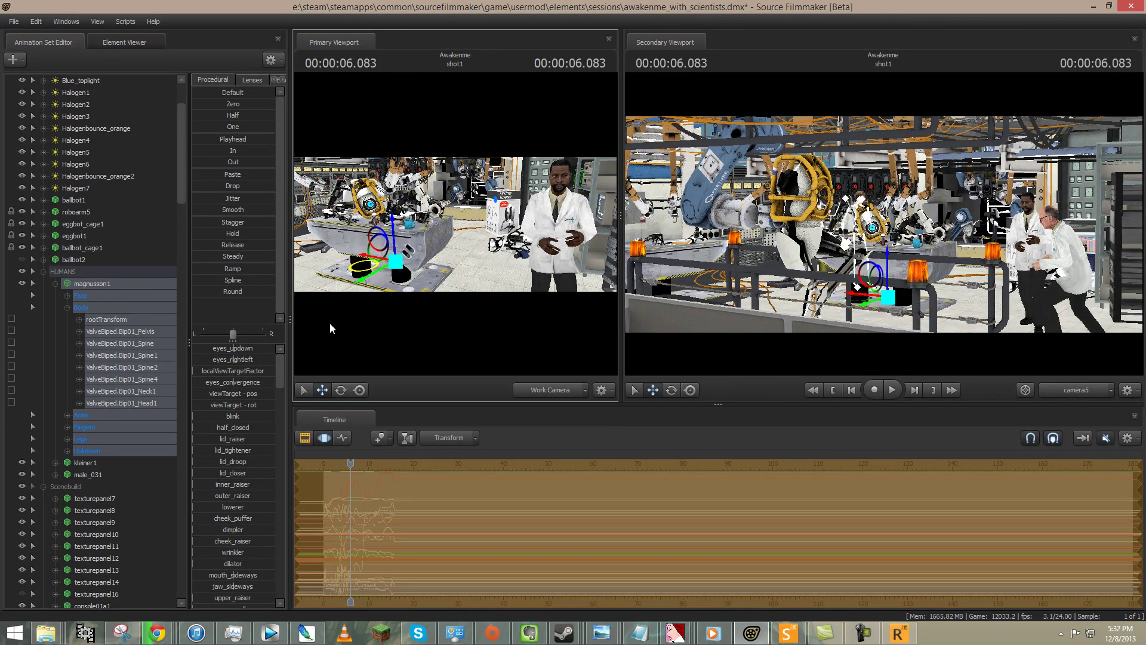
# Step: Bring the Magnusson model into view in the primary viewport and play the imported animation
pyautogui.moveTo(465, 253)
pyautogui.mouseDown()
pyautogui.moveTo(412, 244)
pyautogui.moveTo(455, 224)
pyautogui.moveTo(455, 238)
pyautogui.mouseUp()
pyautogui.press('w')
pyautogui.press('w')
pyautogui.click(144, 295)
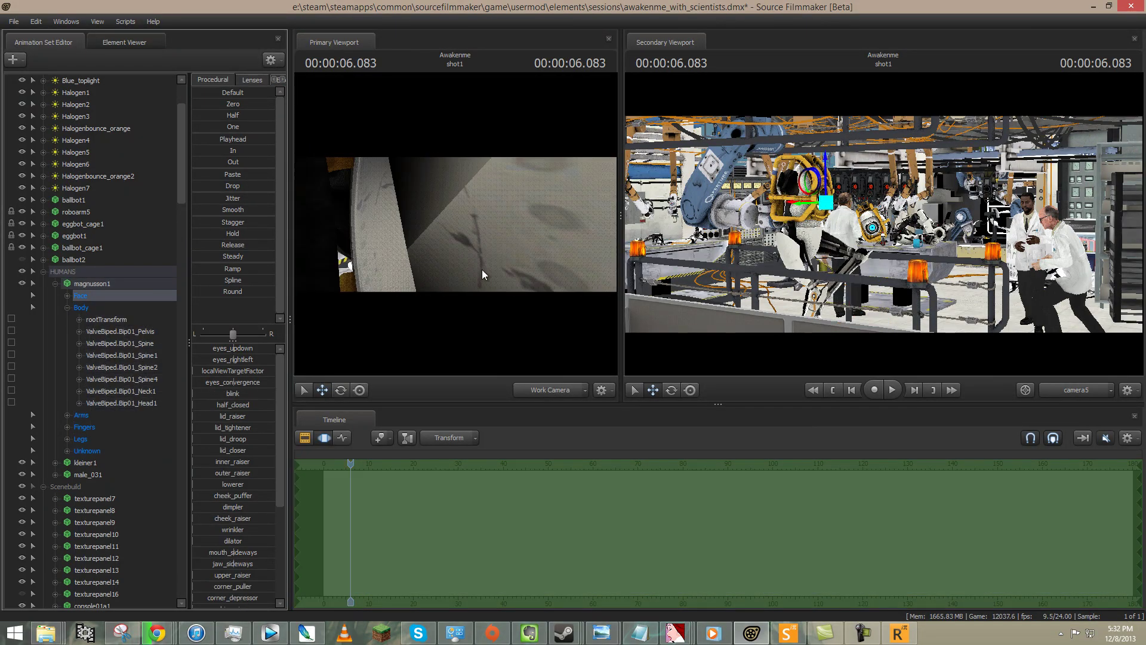
pyautogui.moveTo(481, 274); pyautogui.dragTo(452, 220)
pyautogui.press('s')
pyautogui.moveTo(528, 250); pyautogui.dragTo(453, 219)
pyautogui.press('space')
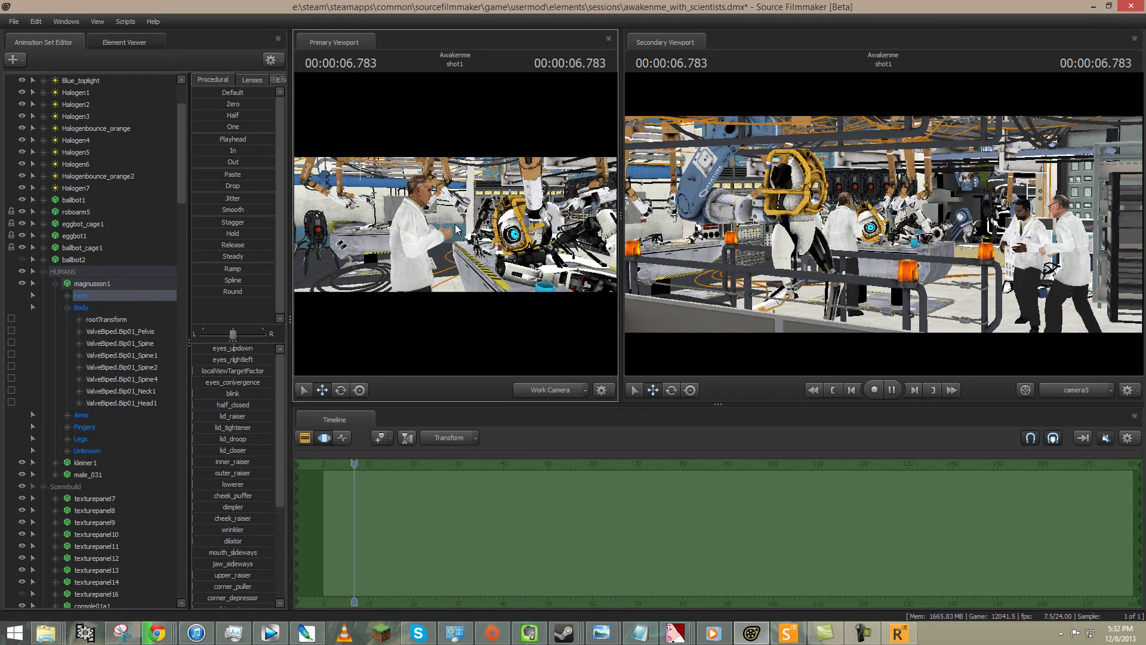
# Step: Stop playback, rotate the whole magnusson1 animation away from the workbench and shift it along the floor in front of the bench
pyautogui.click(149, 283)
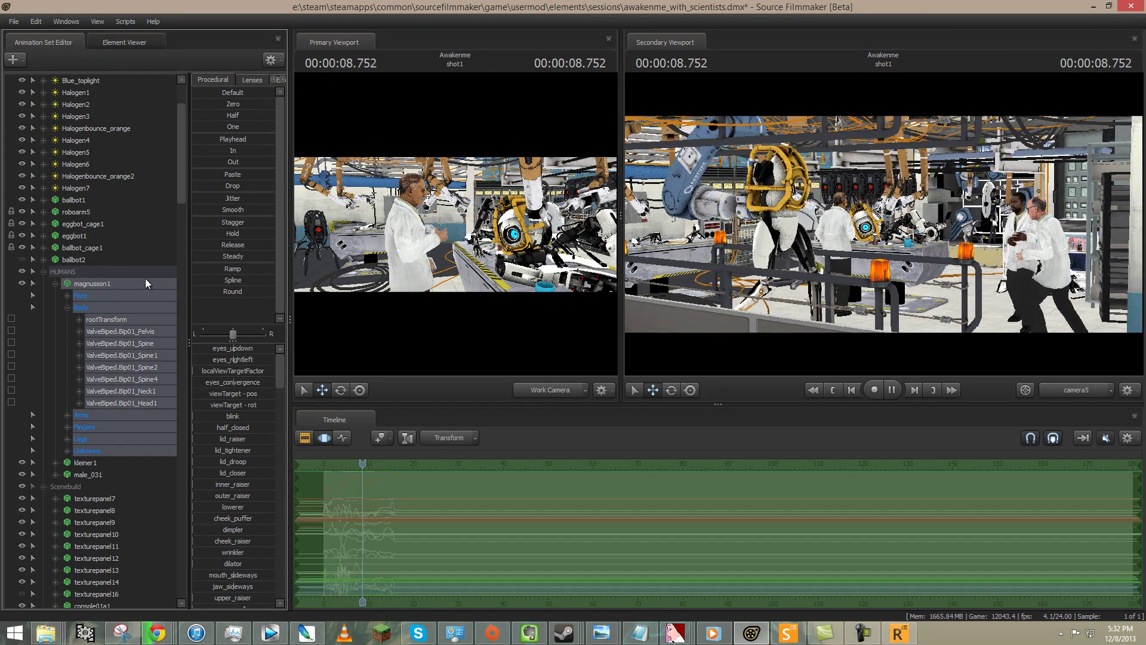
pyautogui.press('space')
pyautogui.press('f')
pyautogui.press('e')
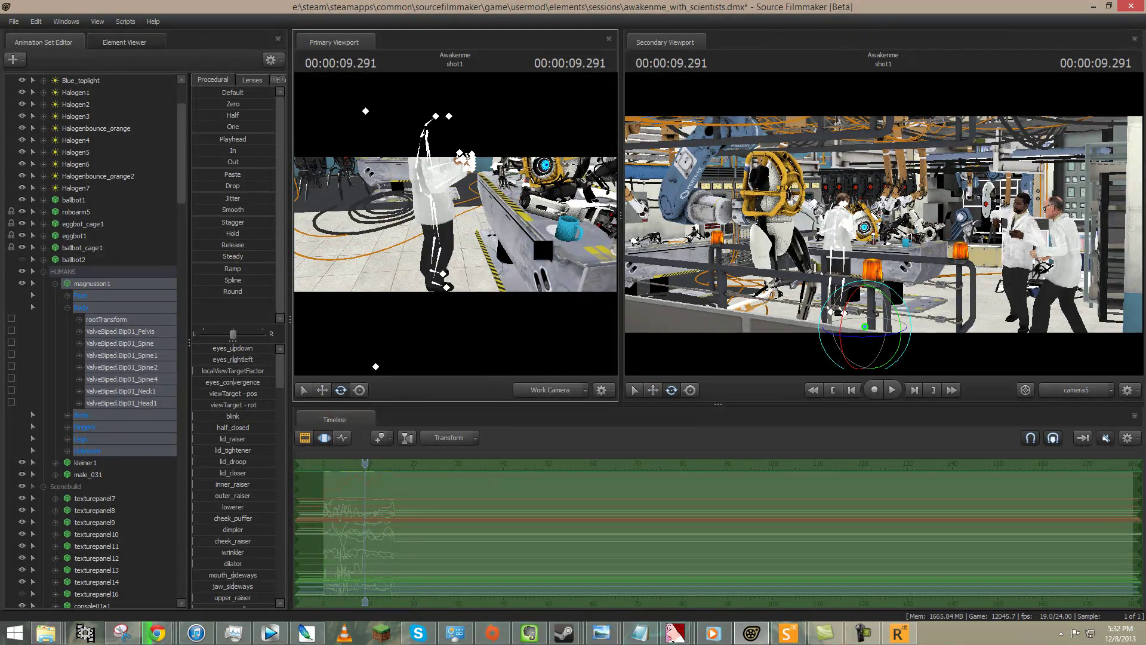
pyautogui.press('s')
pyautogui.moveTo(427, 322); pyautogui.dragTo(350, 311)
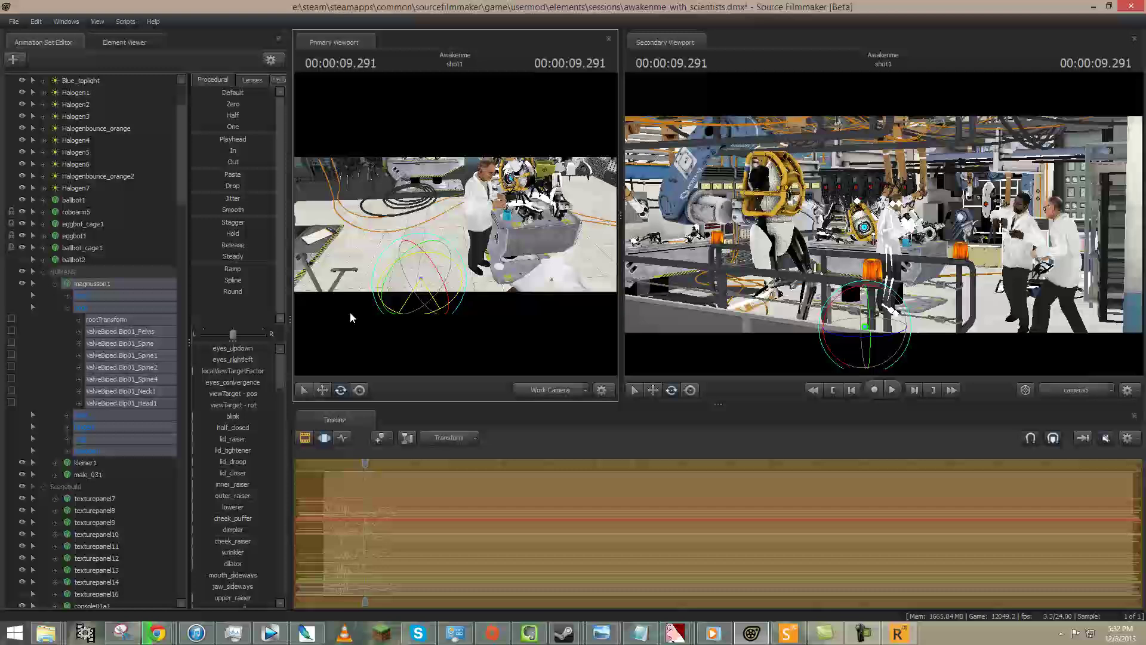
pyautogui.press('w')
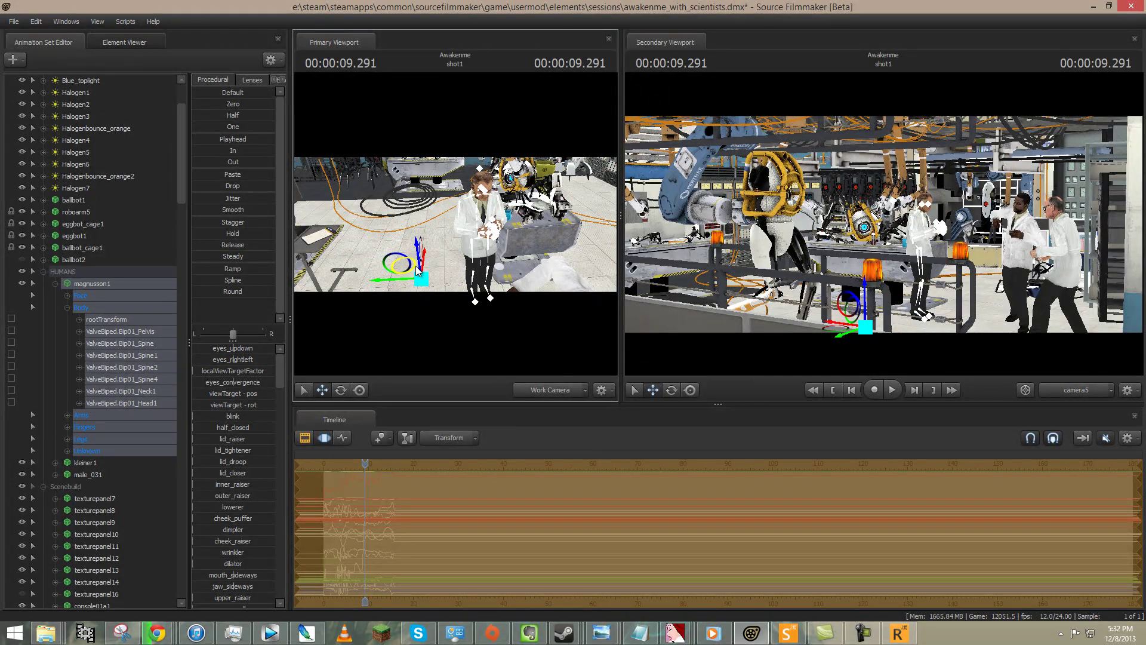
pyautogui.moveTo(416, 266); pyautogui.dragTo(350, 256)
# Step: Play the repositioned Magnusson animation from near the start of the shot and enlarge the primary viewport to review it
pyautogui.moveTo(452, 219)
pyautogui.mouseDown()
pyautogui.moveTo(418, 173)
pyautogui.moveTo(450, 217)
pyautogui.moveTo(427, 216)
pyautogui.moveTo(452, 218)
pyautogui.mouseUp()
pyautogui.press('w')
pyautogui.press('space')
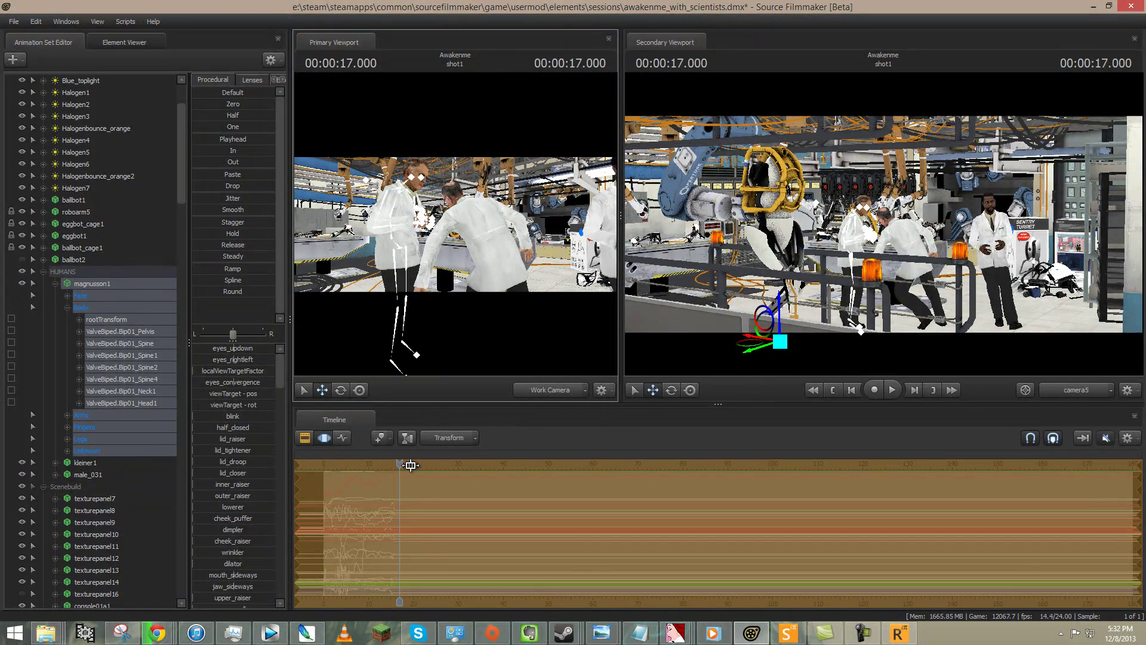
pyautogui.moveTo(393, 463); pyautogui.dragTo(336, 478)
pyautogui.press('space')
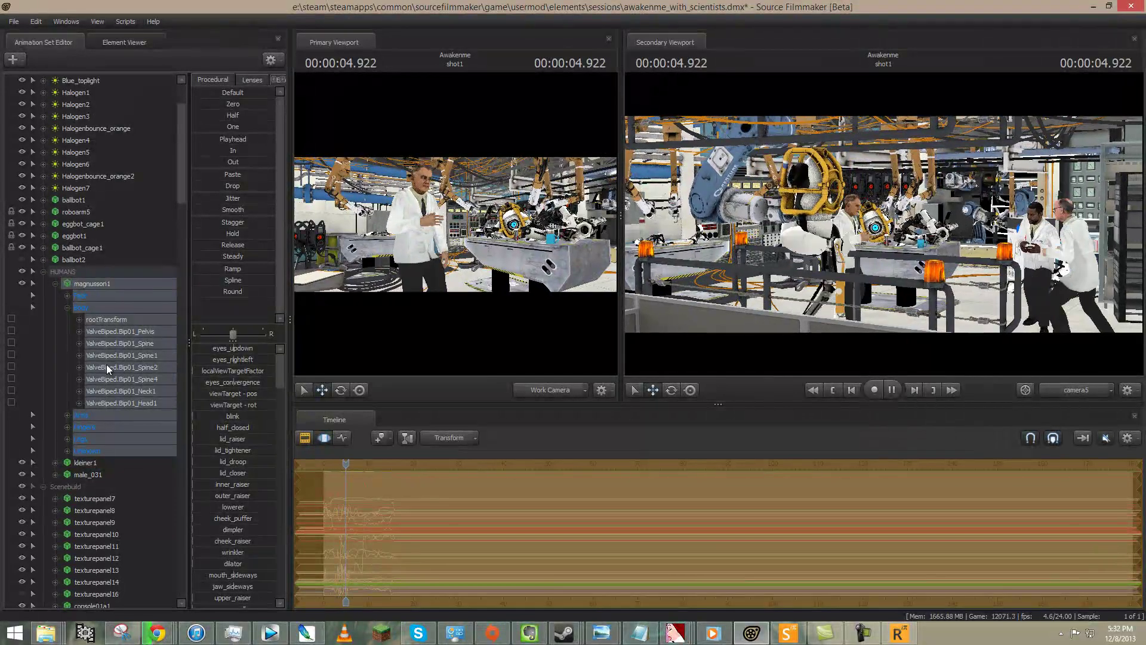
pyautogui.click(108, 366)
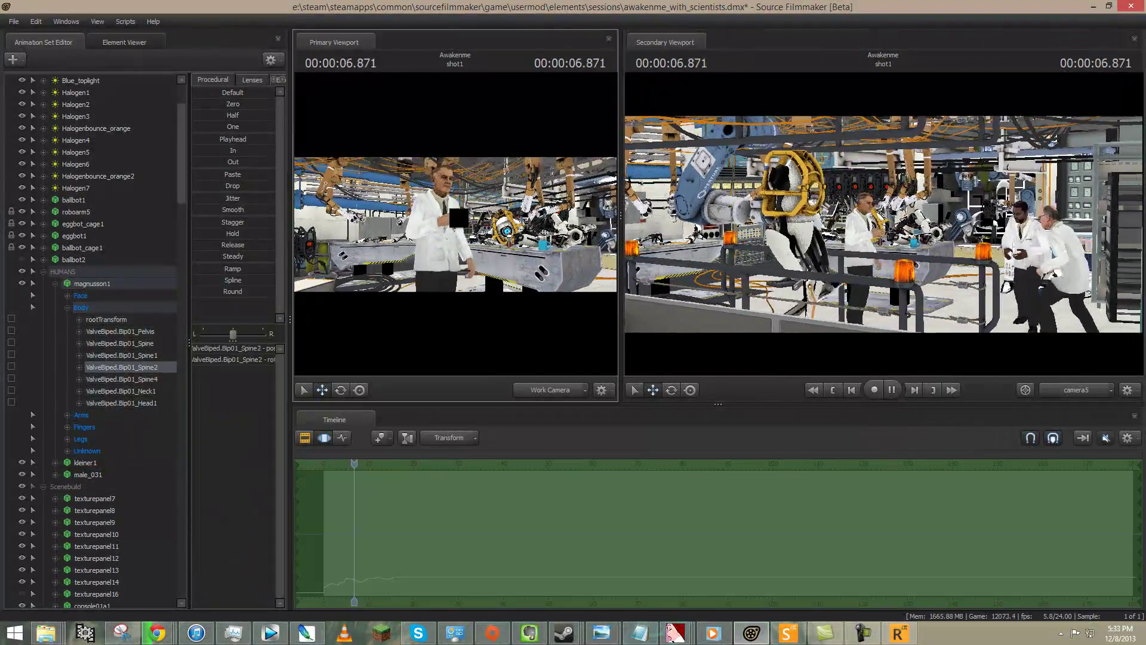
pyautogui.moveTo(621, 246); pyautogui.dragTo(939, 246)
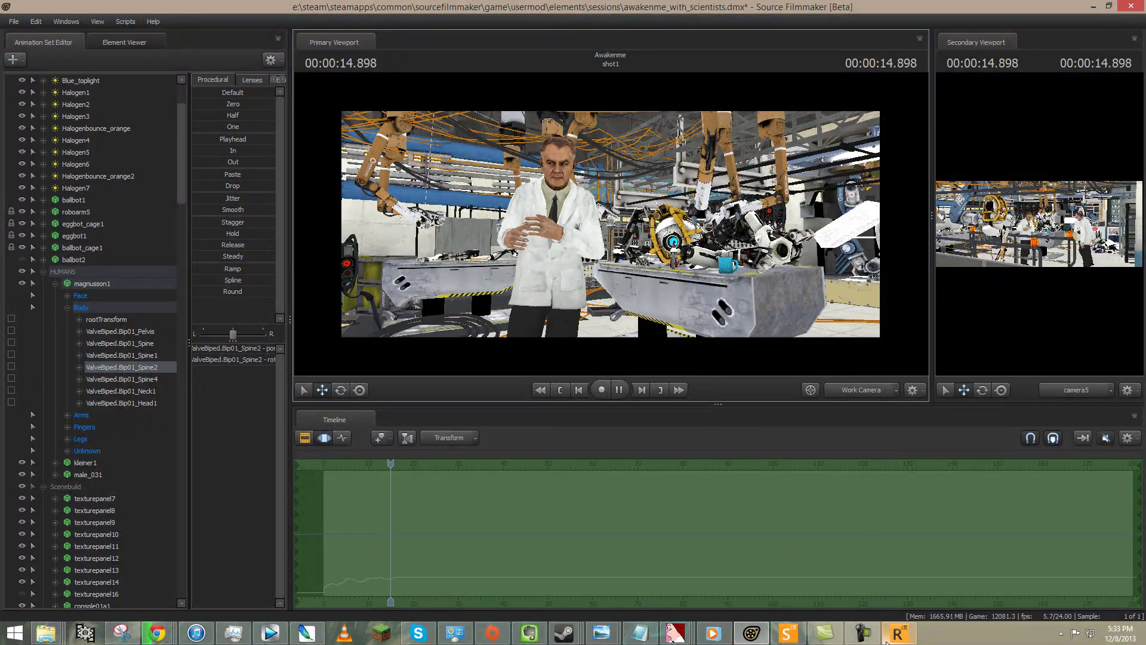
pyautogui.moveTo(891, 639)
pyautogui.click(825, 633)
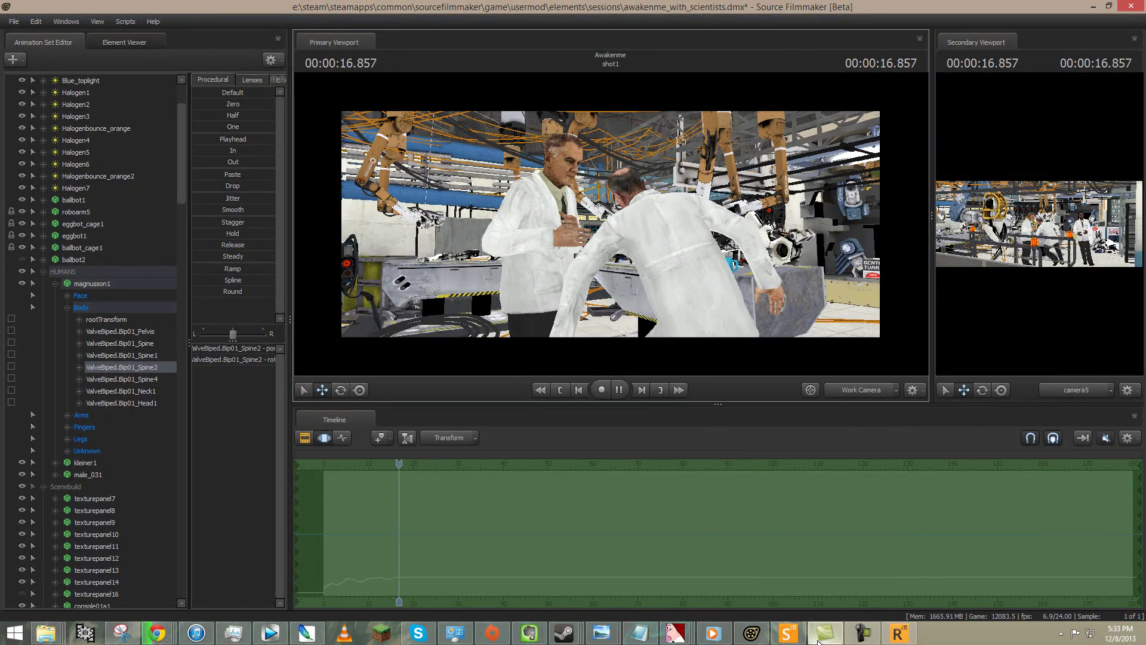
pyautogui.click(862, 631)
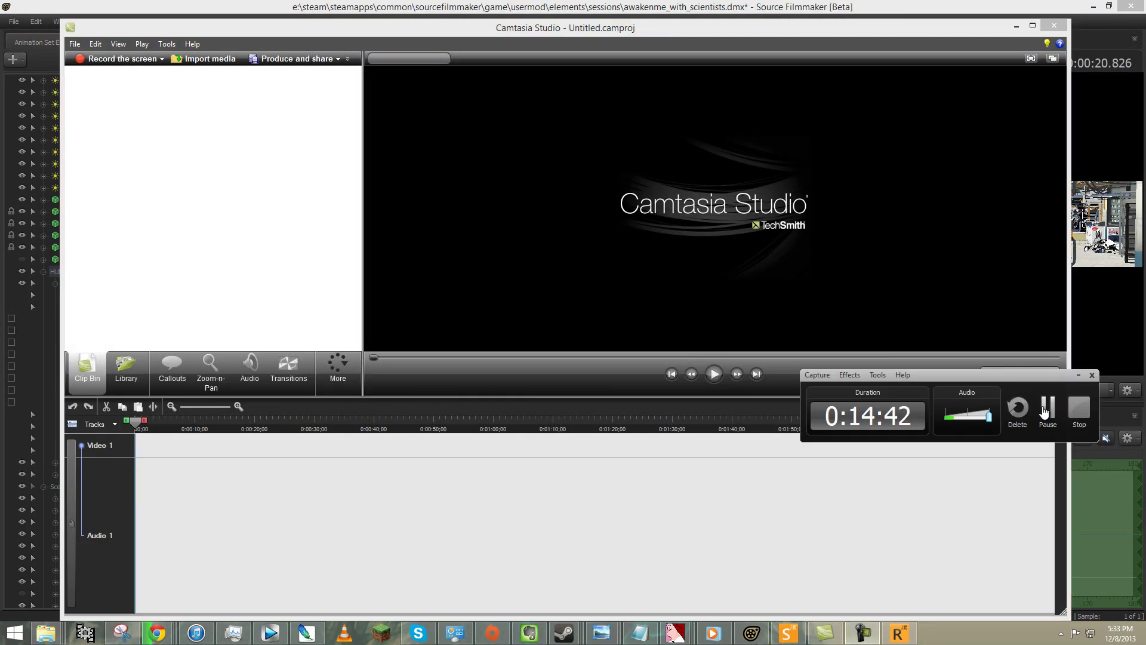